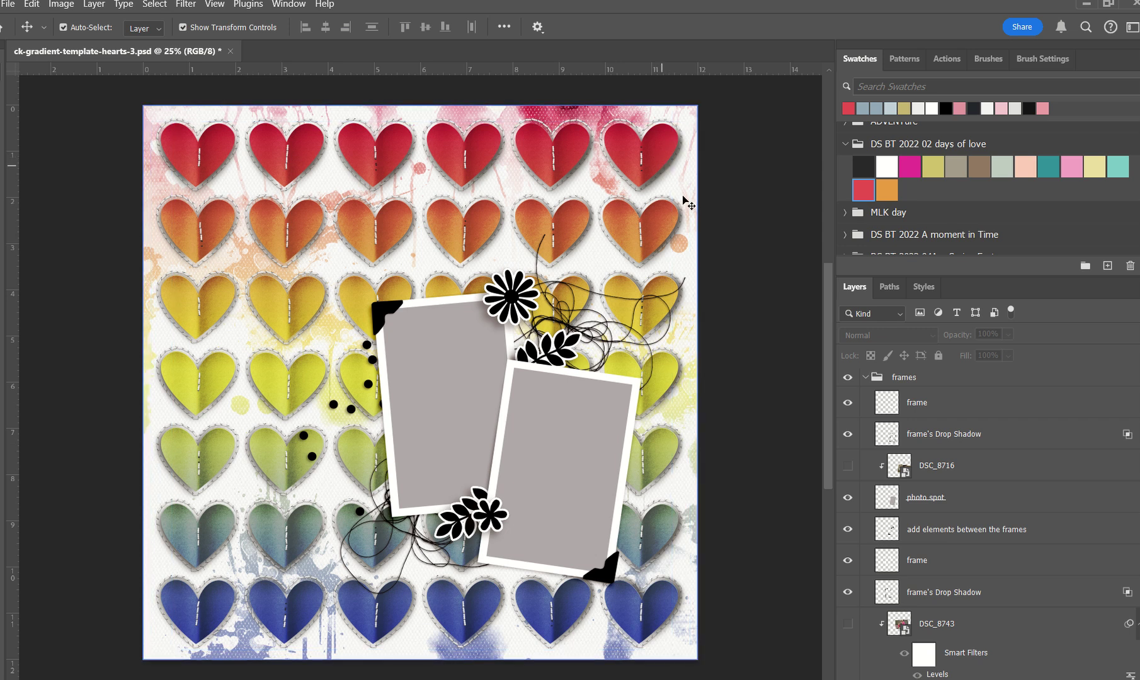
- Show the photo layers DSC_8716 and DSC_8743 inside the two frames
click(847, 466)
click(848, 623)
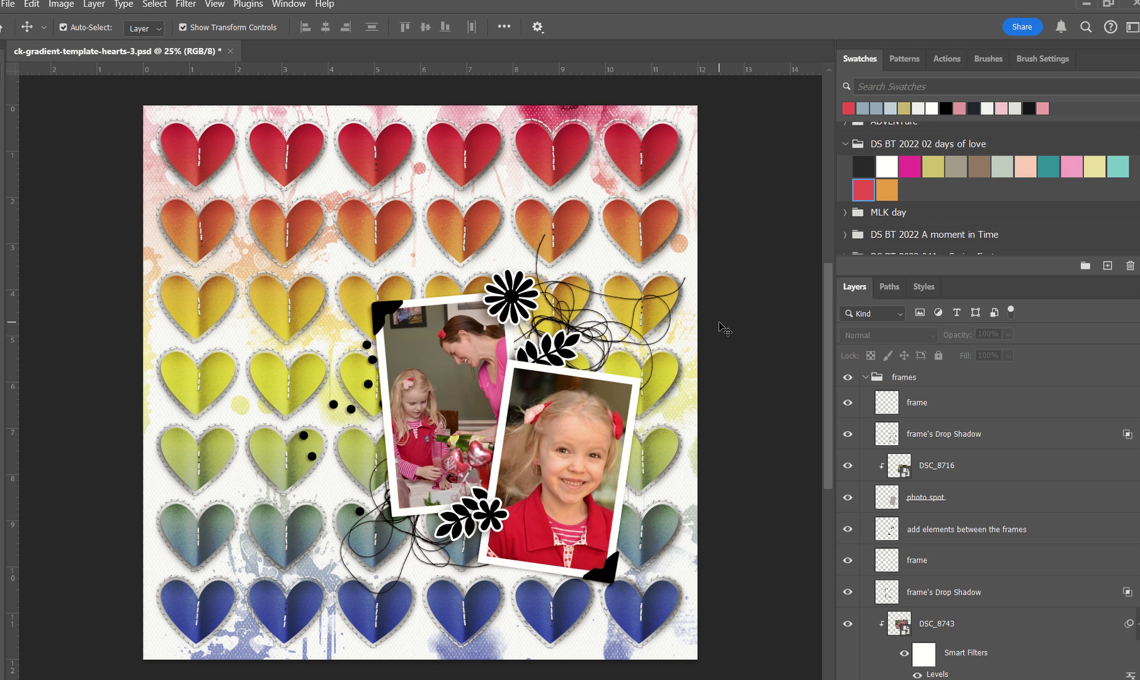
click(464, 415)
click(725, 374)
mouse_move(828, 339)
mouse_down()
mouse_move(828, 368)
mouse_move(827, 347)
mouse_up()
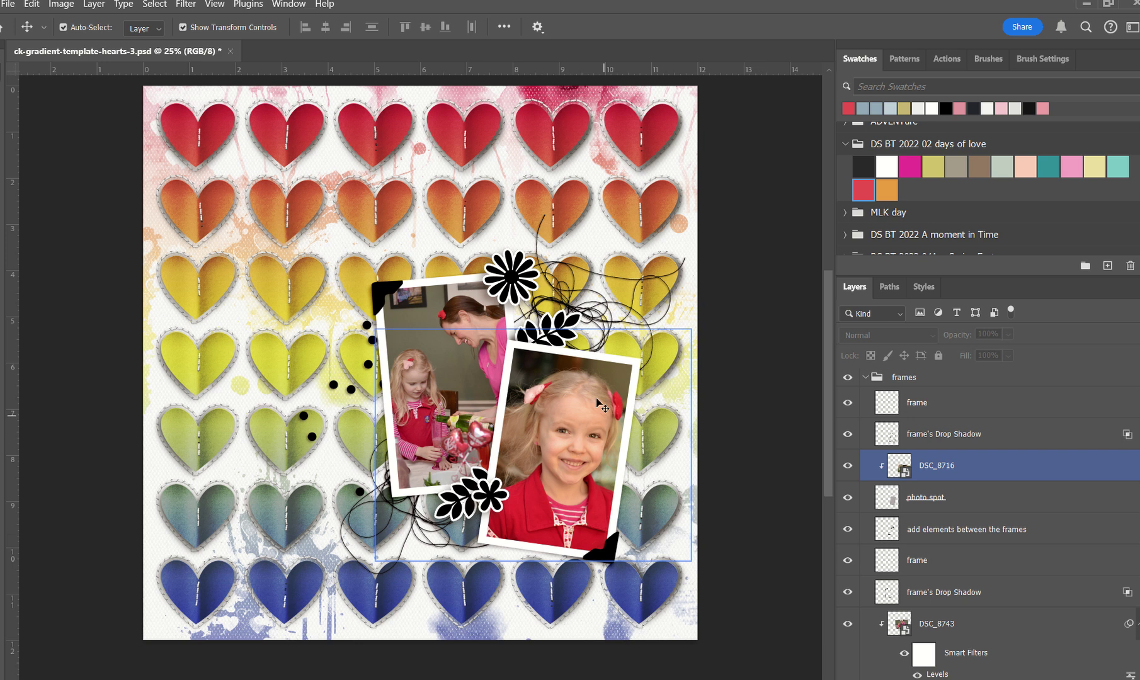
click(603, 441)
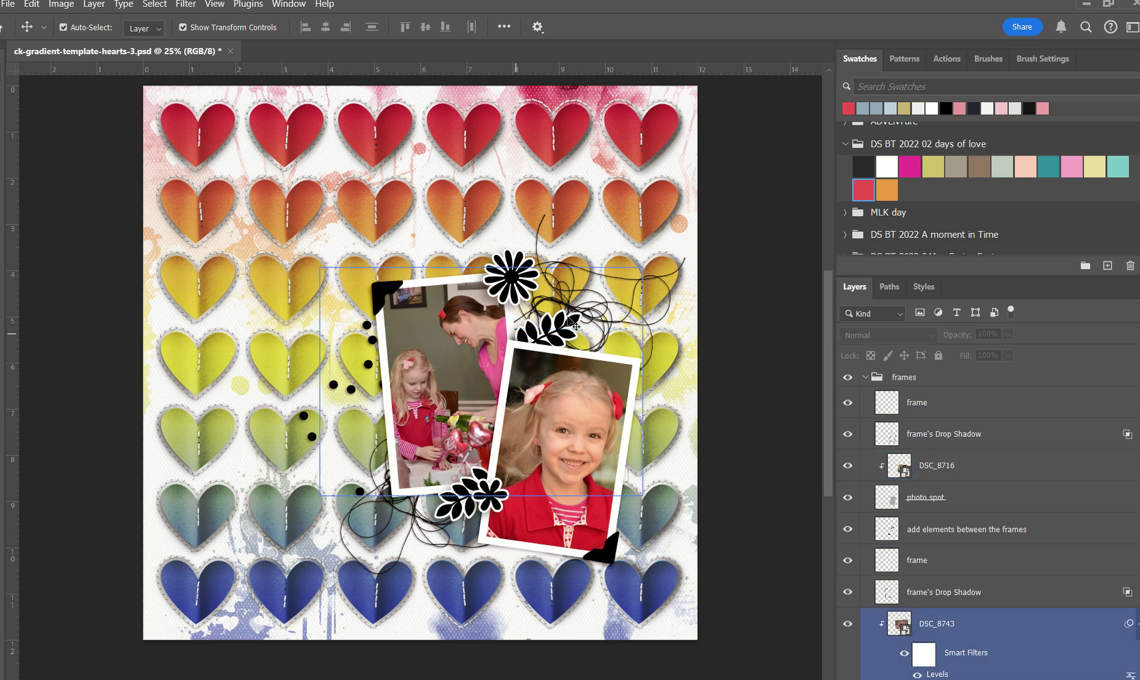
click(726, 313)
click(414, 452)
click(548, 450)
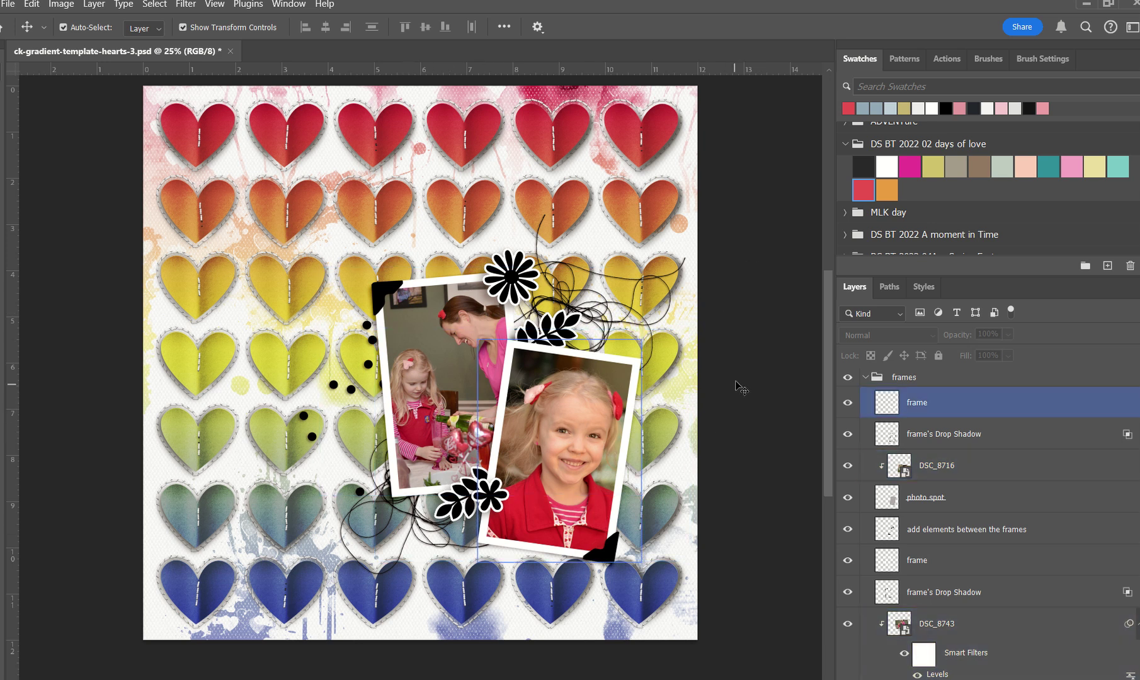
click(742, 389)
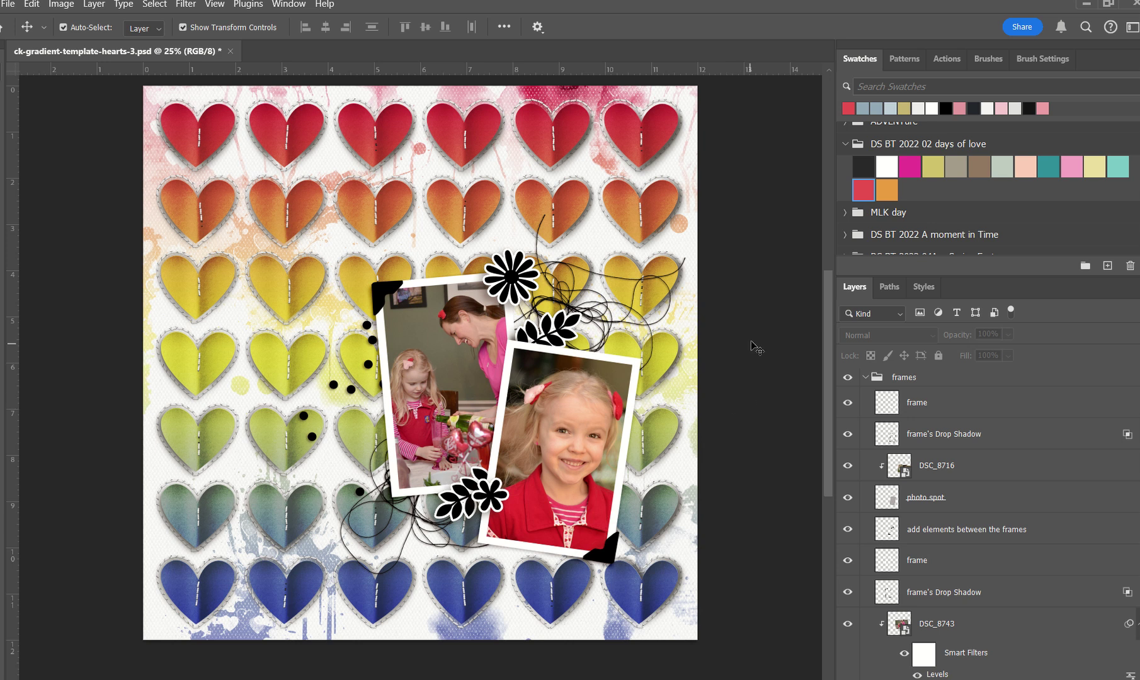
- Hide the hearts' "change gradient here" layer and recolor the "make solid color here" fill with the light teal swatch
click(667, 152)
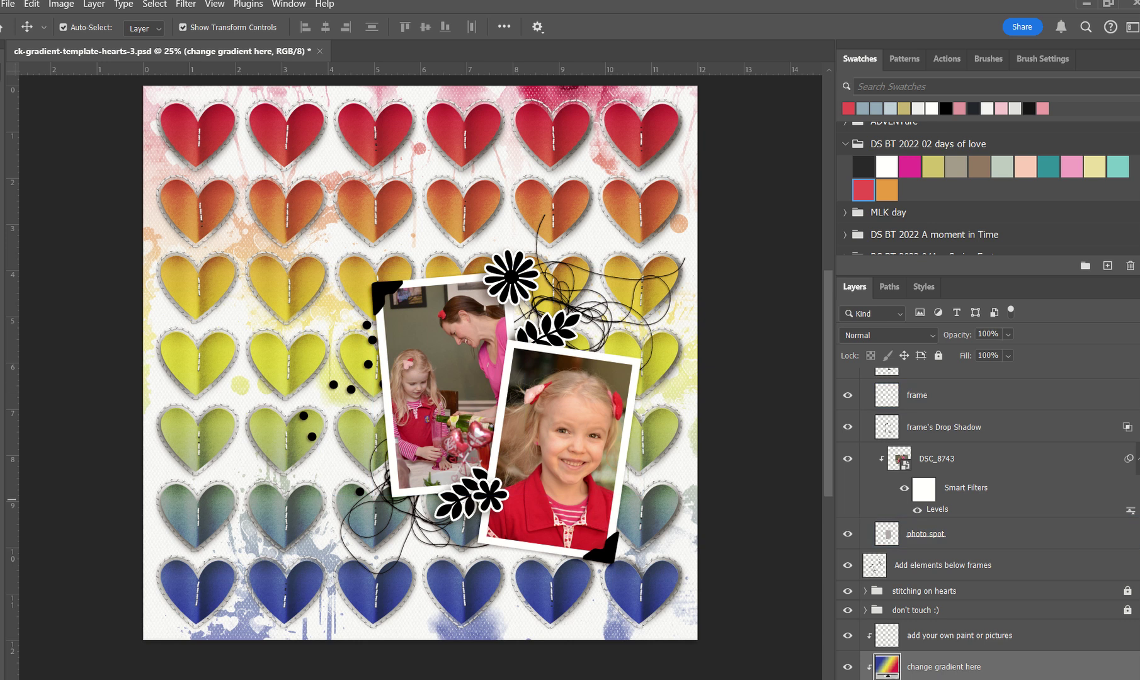
scroll(953, 513, down, 5)
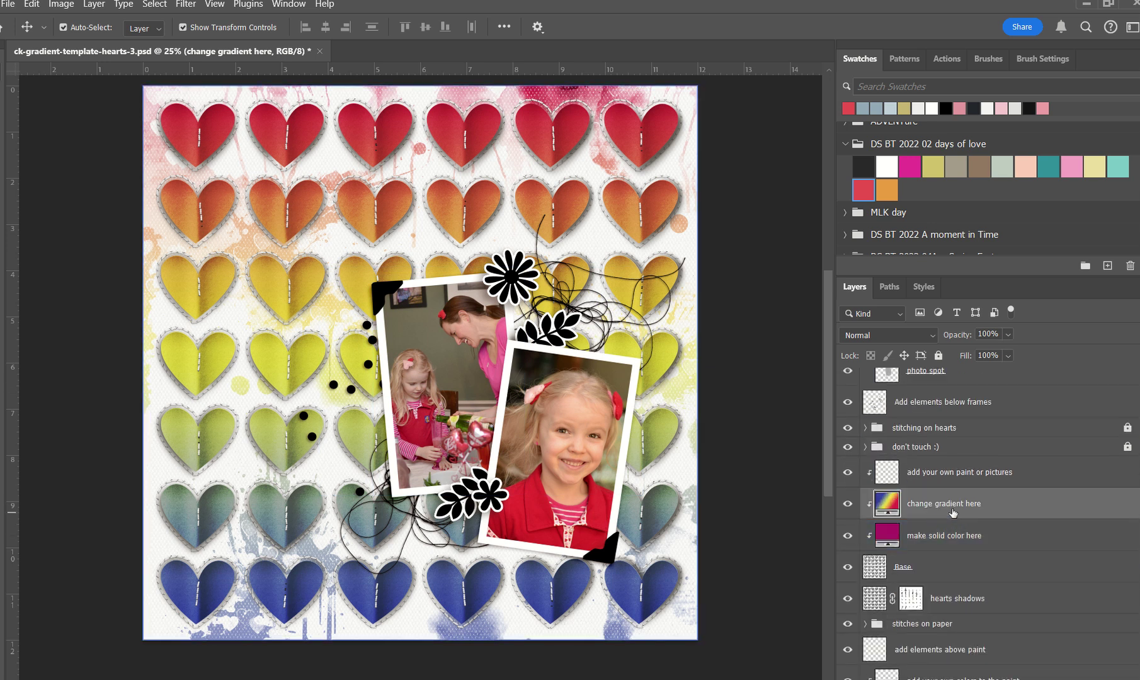
click(848, 507)
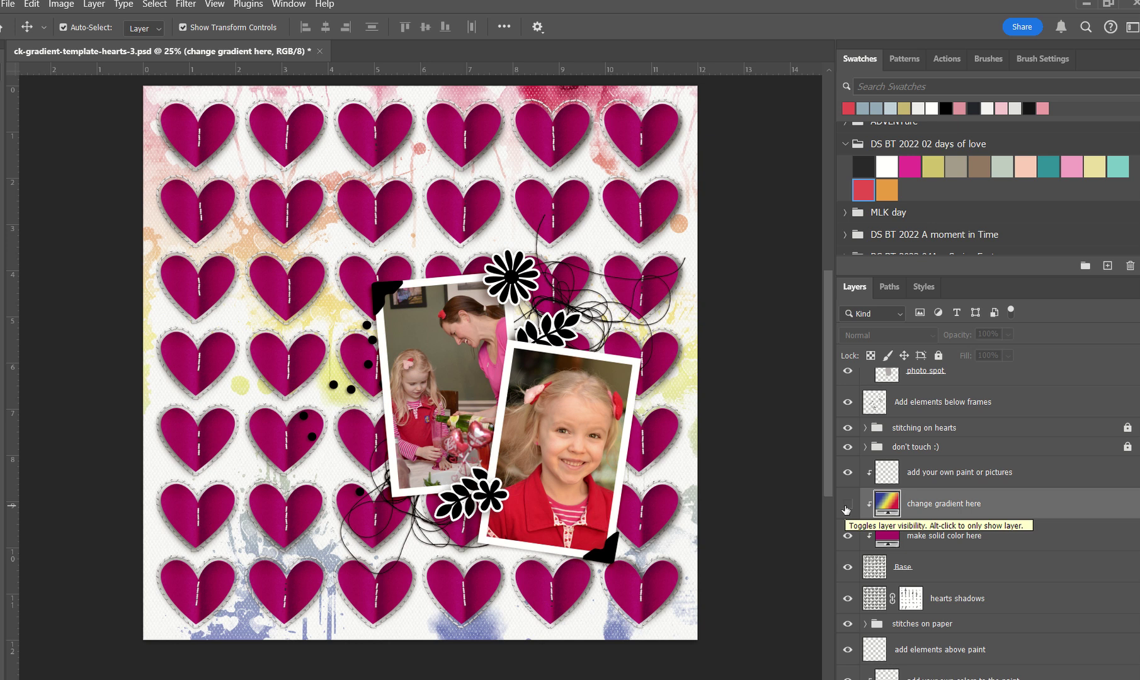
double_click(887, 536)
click(913, 166)
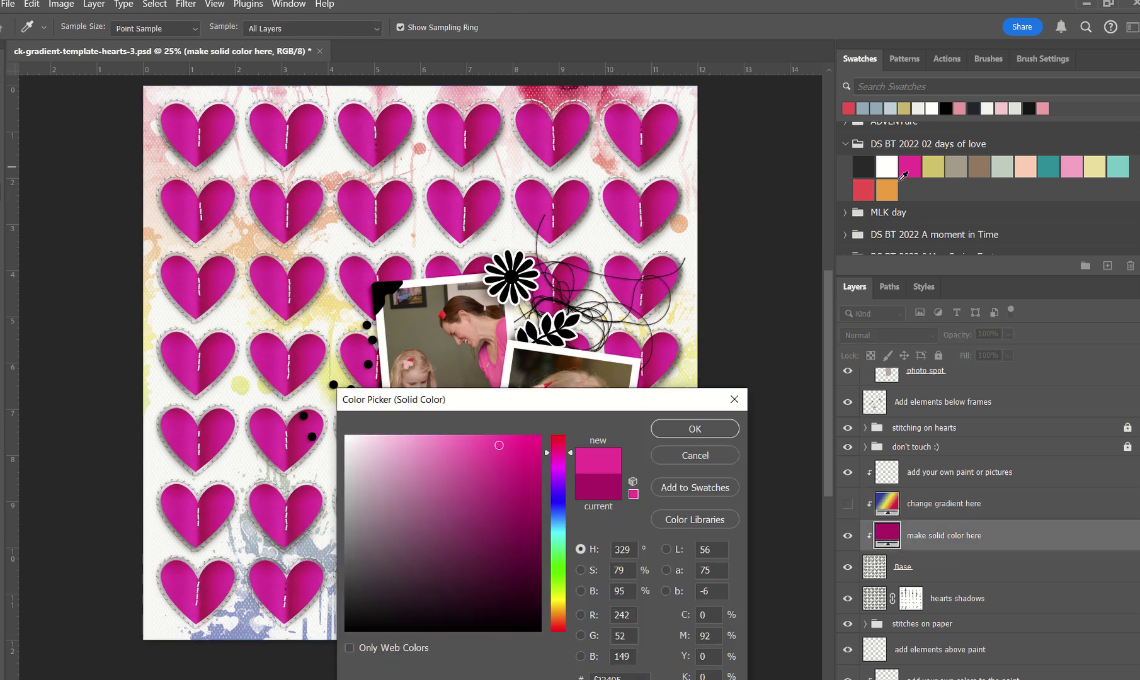
click(1075, 166)
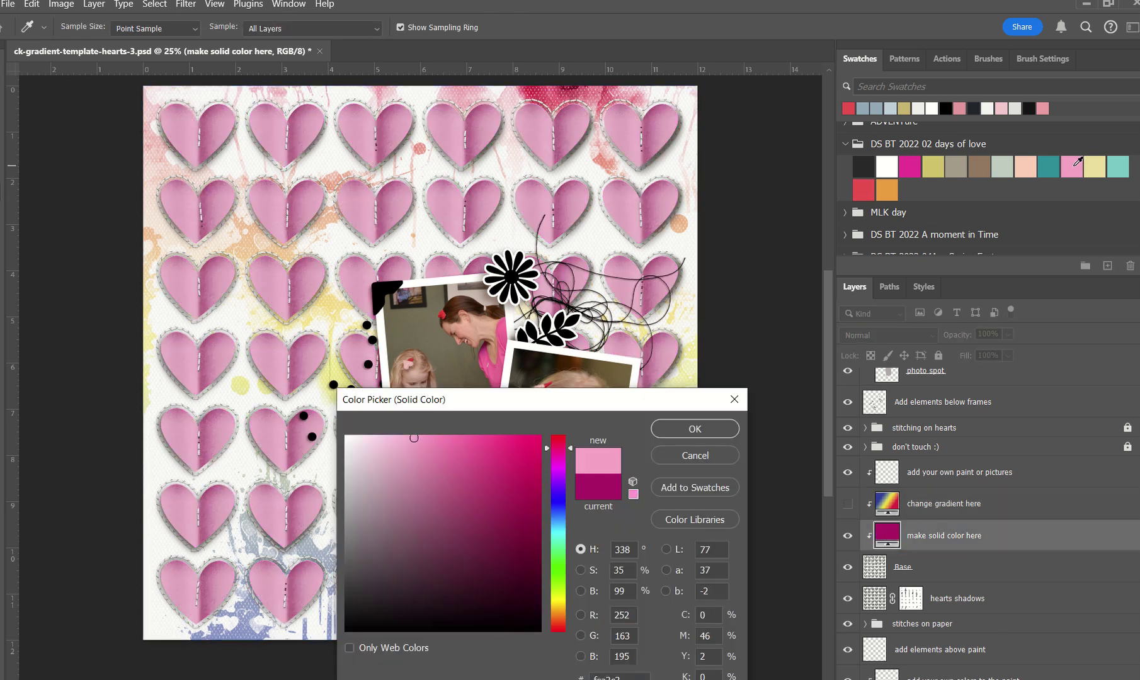
click(1121, 170)
click(695, 428)
- Hide the "make solid color here" layer and show the hearts' "change gradient here" layer again
click(847, 535)
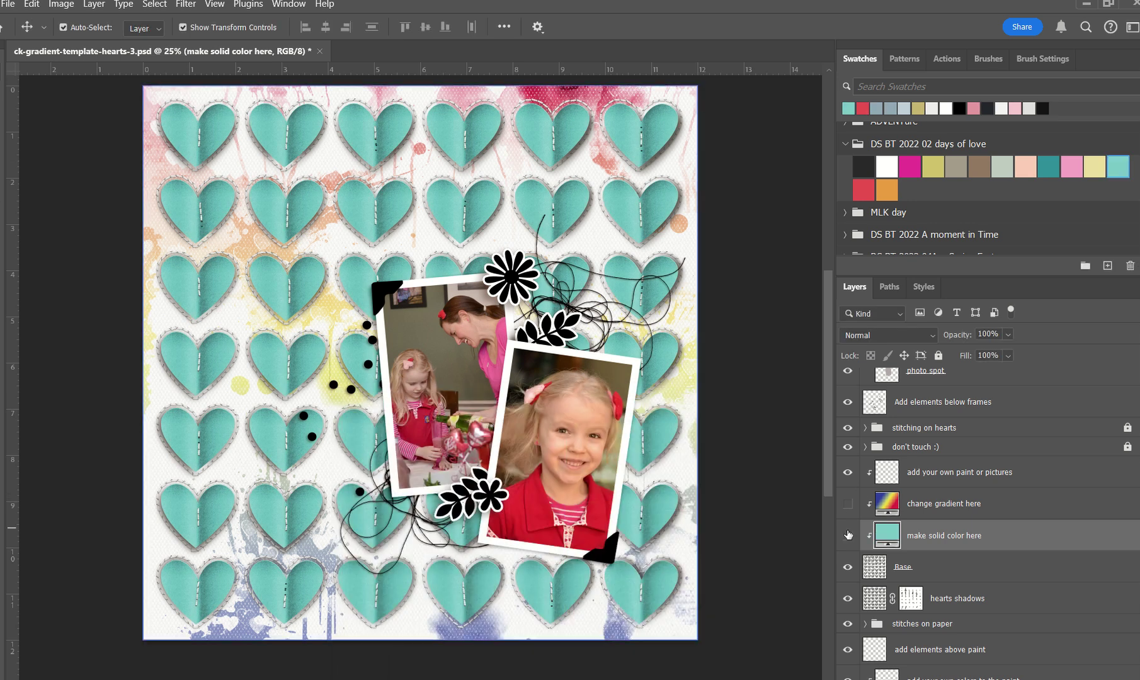
click(848, 504)
click(934, 507)
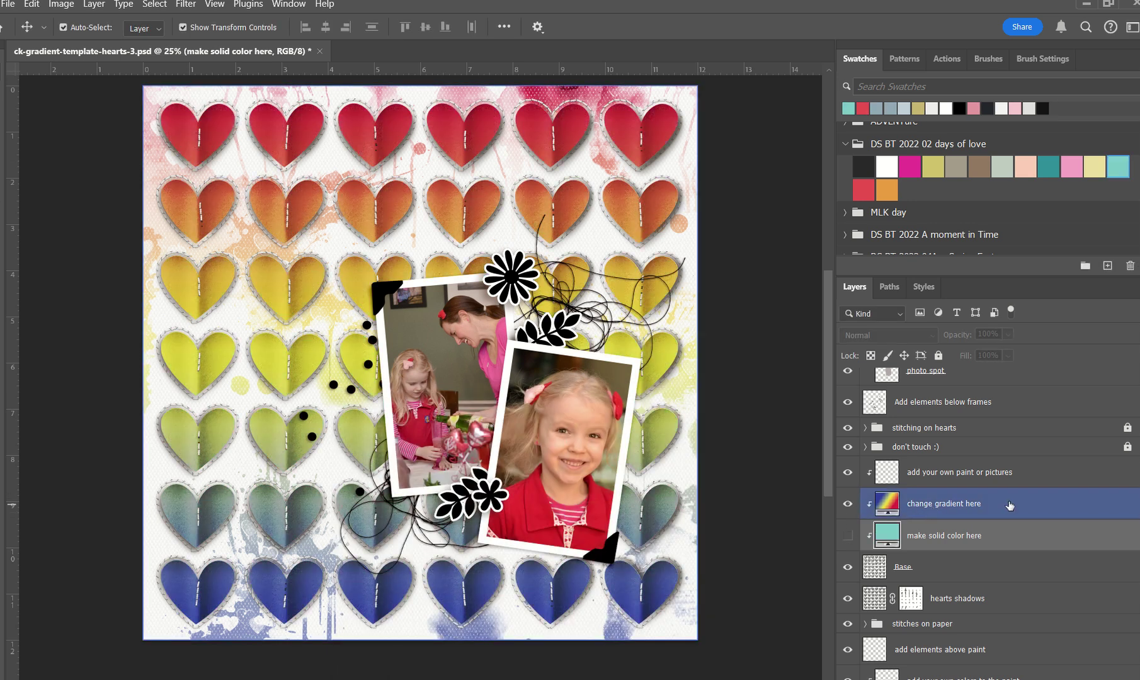
- Try freehand brush strokes in the dark gray swatch color across the hearts on "add your own paint or pictures", and undo them
click(956, 480)
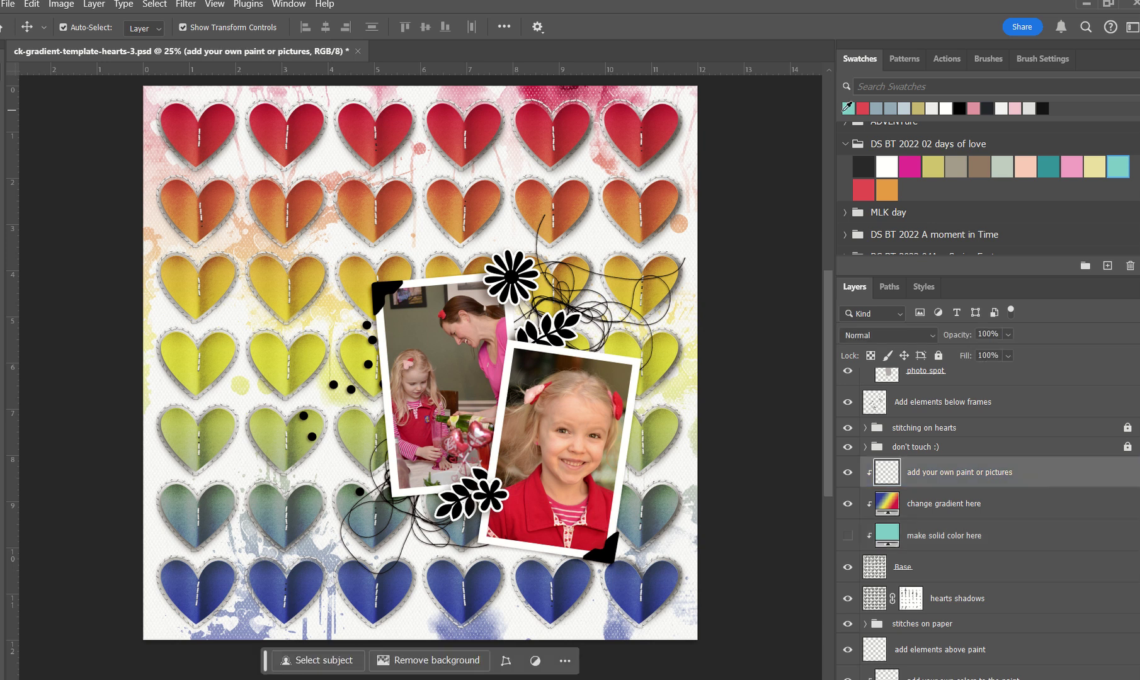
click(863, 167)
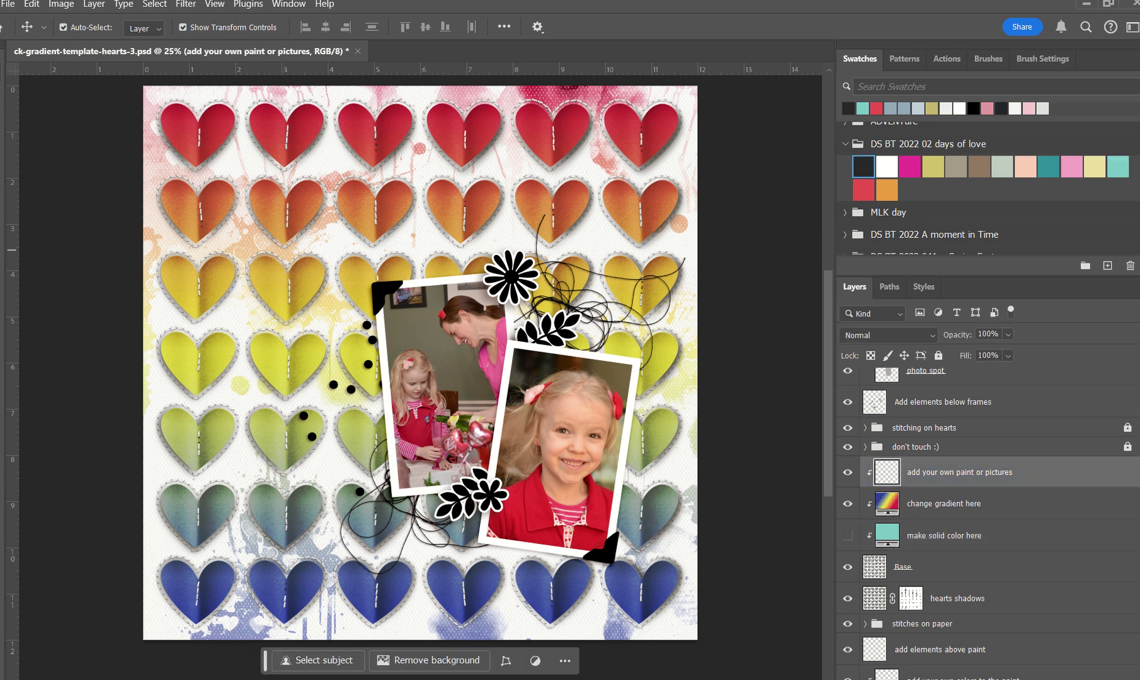
key(b)
drag(218, 194, 165, 209)
mouse_move(229, 213)
mouse_down()
mouse_move(171, 221)
mouse_move(219, 225)
mouse_up()
mouse_move(213, 229)
mouse_down()
mouse_move(192, 243)
mouse_move(283, 277)
mouse_up()
drag(253, 281, 322, 294)
drag(161, 343, 198, 367)
drag(261, 373, 385, 385)
drag(164, 436, 215, 457)
drag(202, 495, 226, 521)
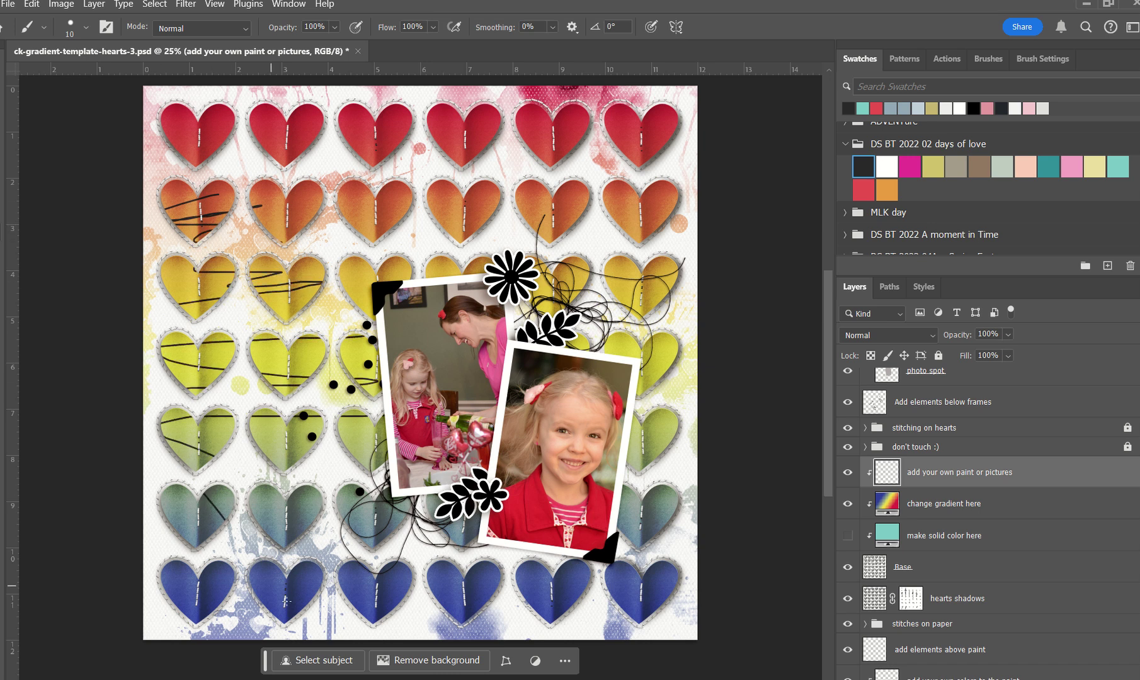
drag(254, 563, 292, 605)
drag(344, 565, 356, 605)
drag(439, 602, 574, 600)
drag(514, 576, 589, 583)
drag(606, 588, 676, 583)
drag(618, 524, 669, 516)
drag(637, 376, 678, 343)
drag(619, 304, 671, 290)
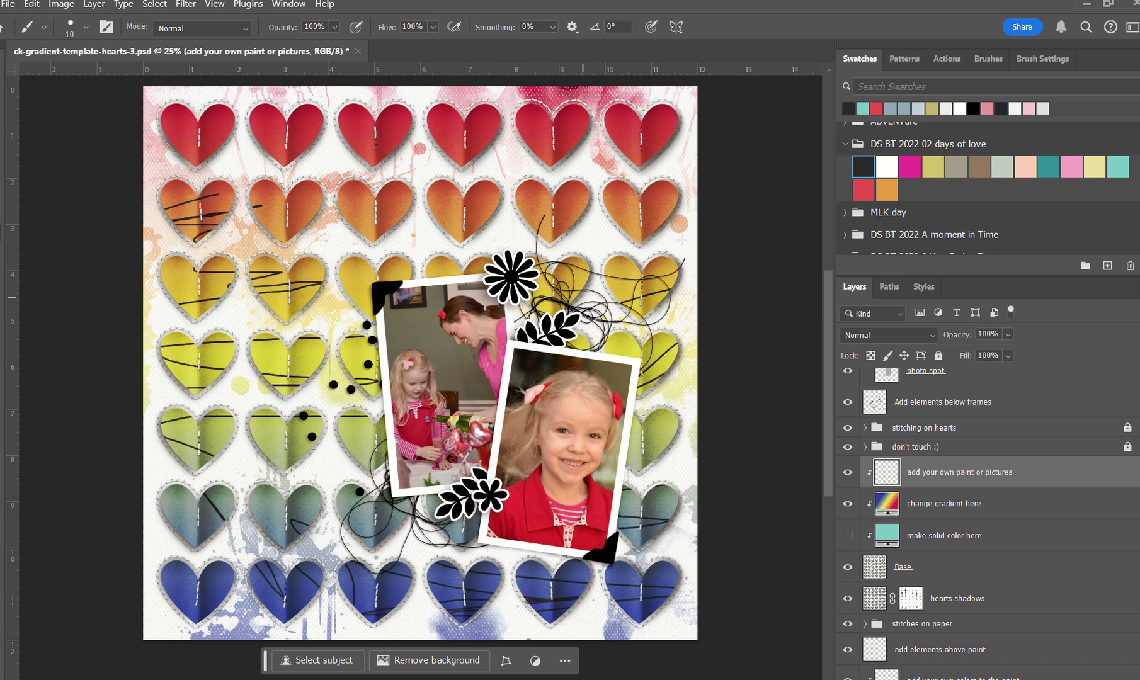
drag(616, 226, 668, 217)
drag(606, 210, 679, 191)
drag(604, 139, 671, 121)
drag(426, 192, 439, 221)
drag(381, 112, 397, 148)
drag(336, 196, 393, 228)
drag(203, 112, 232, 132)
drag(170, 105, 228, 140)
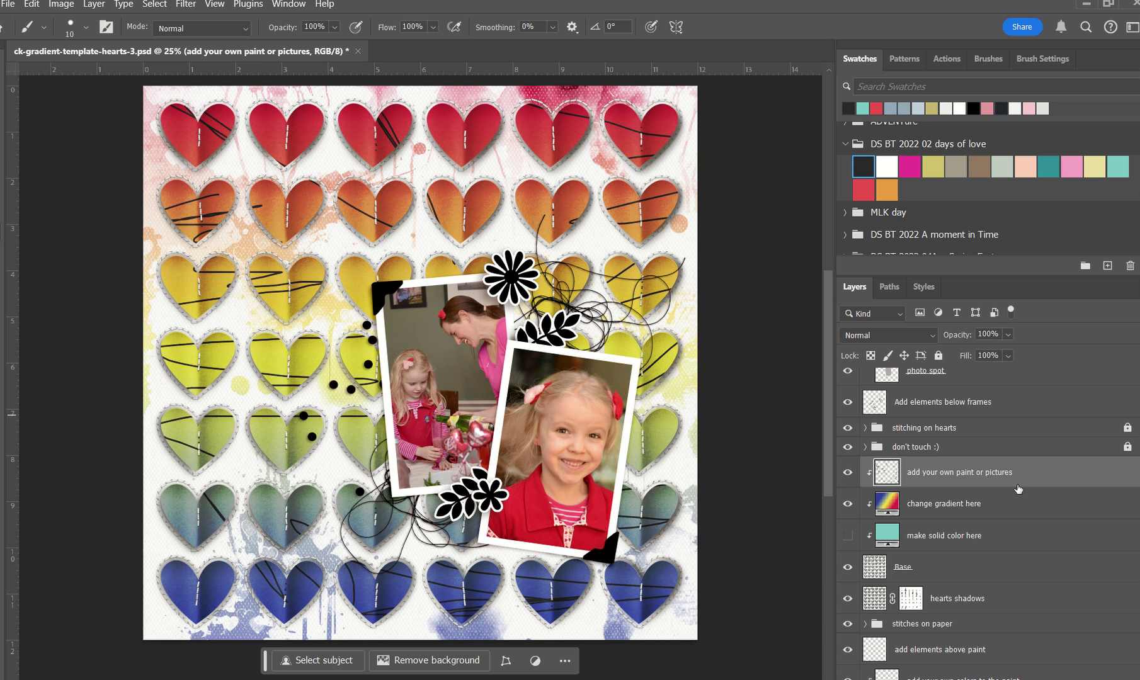
key(ctrl+z)
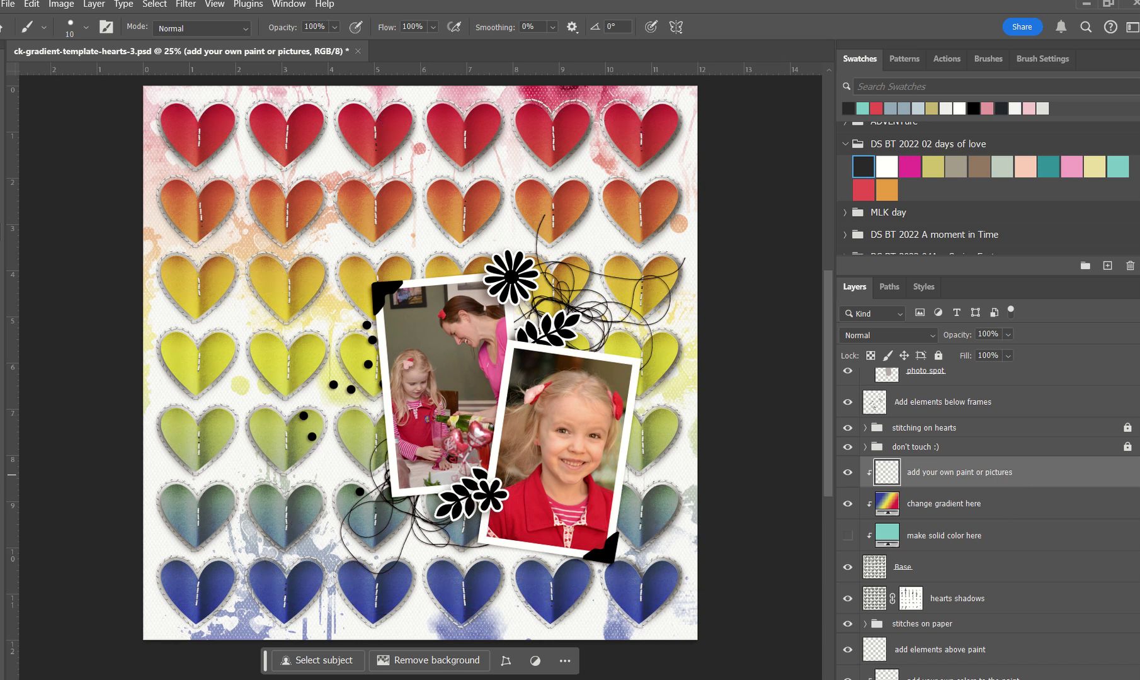
- Place the patterned paper ck-days-of-love-pp-26 above the hearts' gradient layer, clipped to the heart shapes
key(ctrl+o)
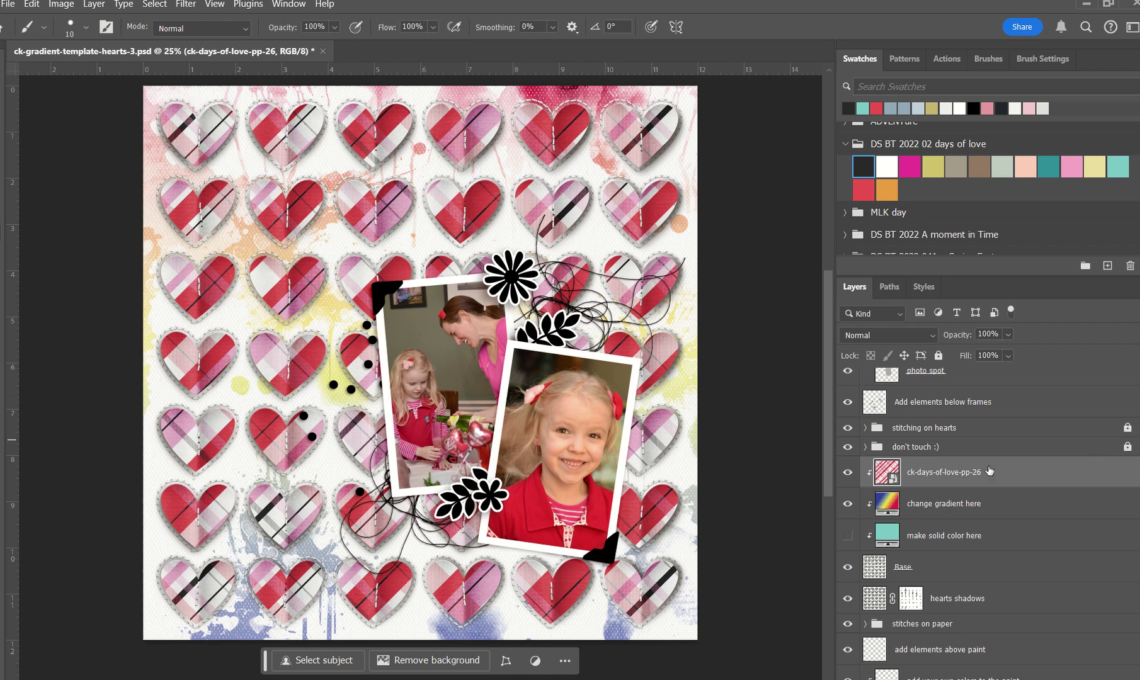
- Hide the "Change paint gradient here" layer and show the "Make paint solid color" layer for the background paint
scroll(1064, 504, down, 3)
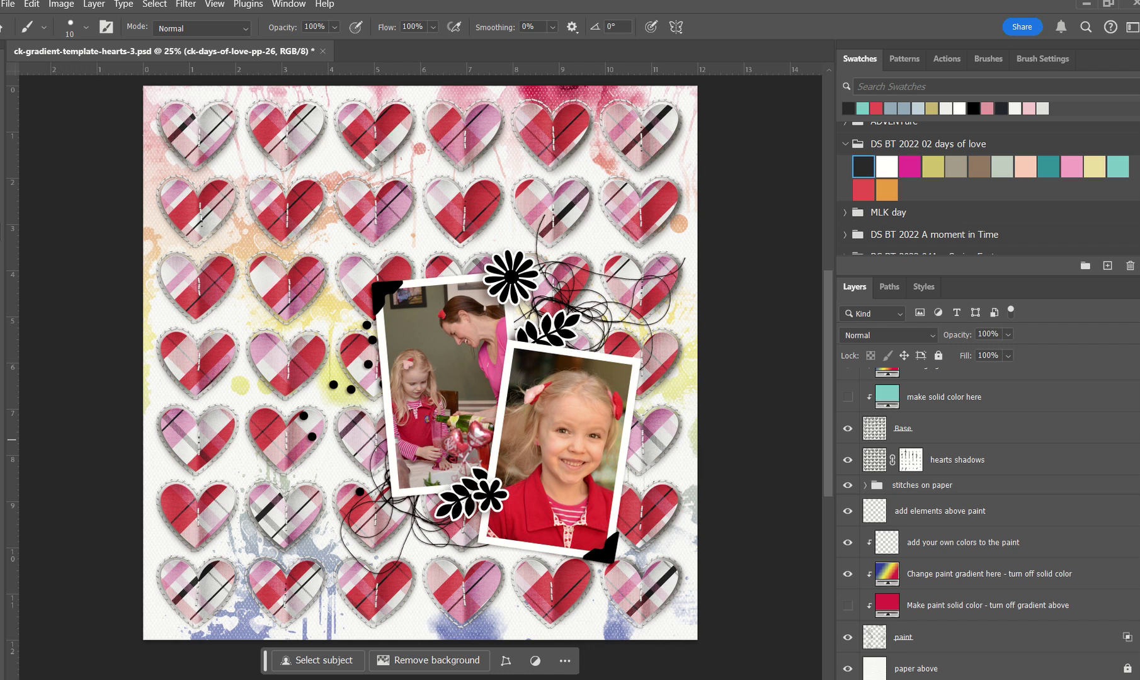
click(1064, 574)
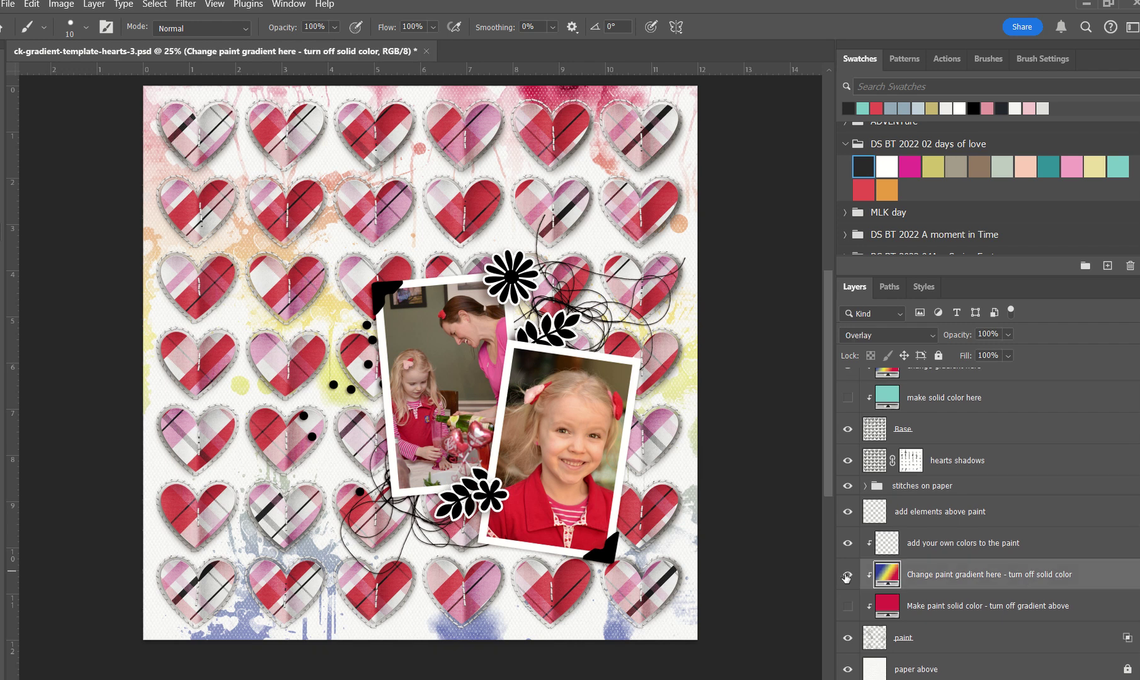
click(846, 575)
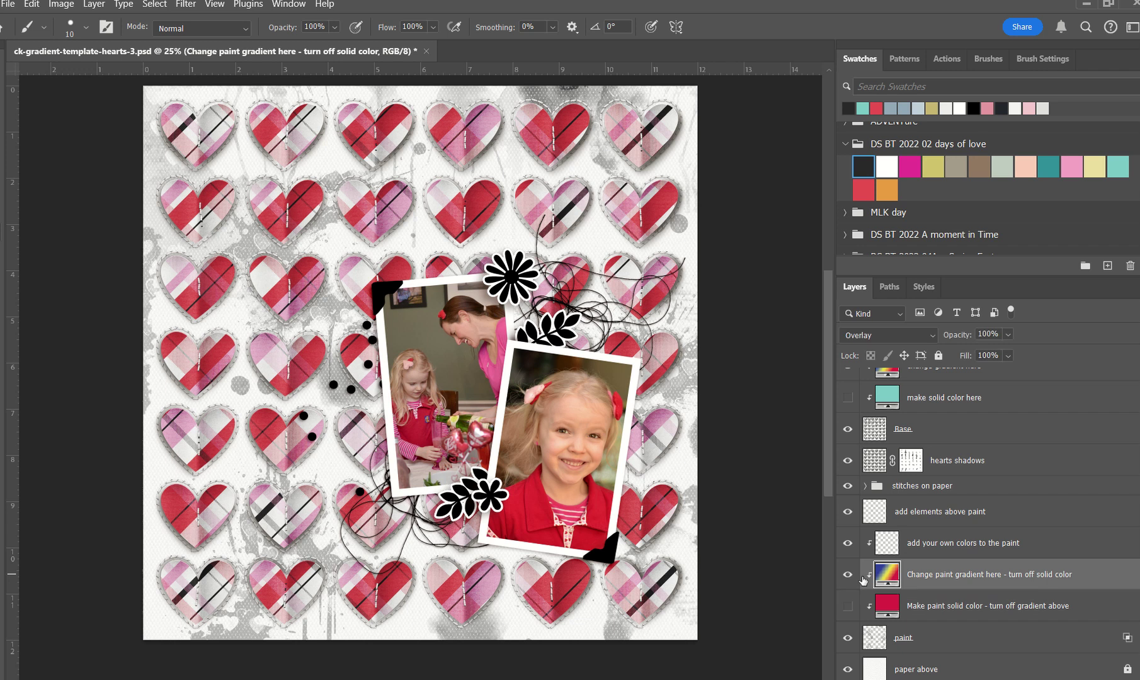
click(847, 606)
click(848, 576)
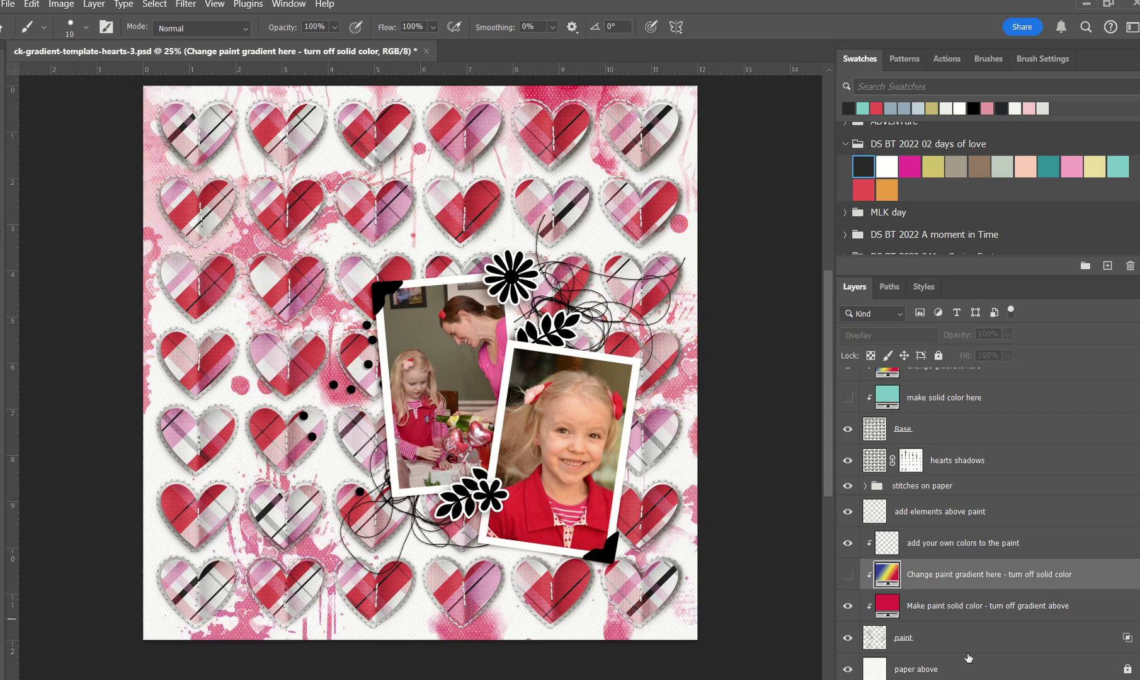
- Recolor the background paint's solid color fill with the dark gray swatch, RGB 41, 41, 41
double_click(888, 606)
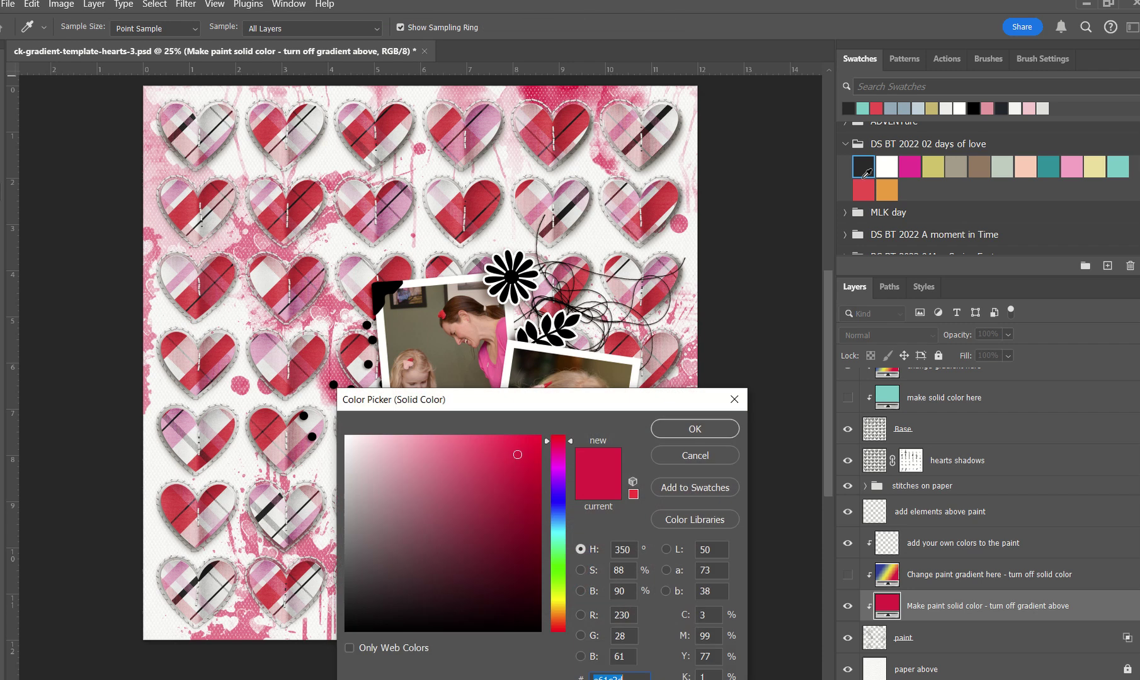
click(864, 167)
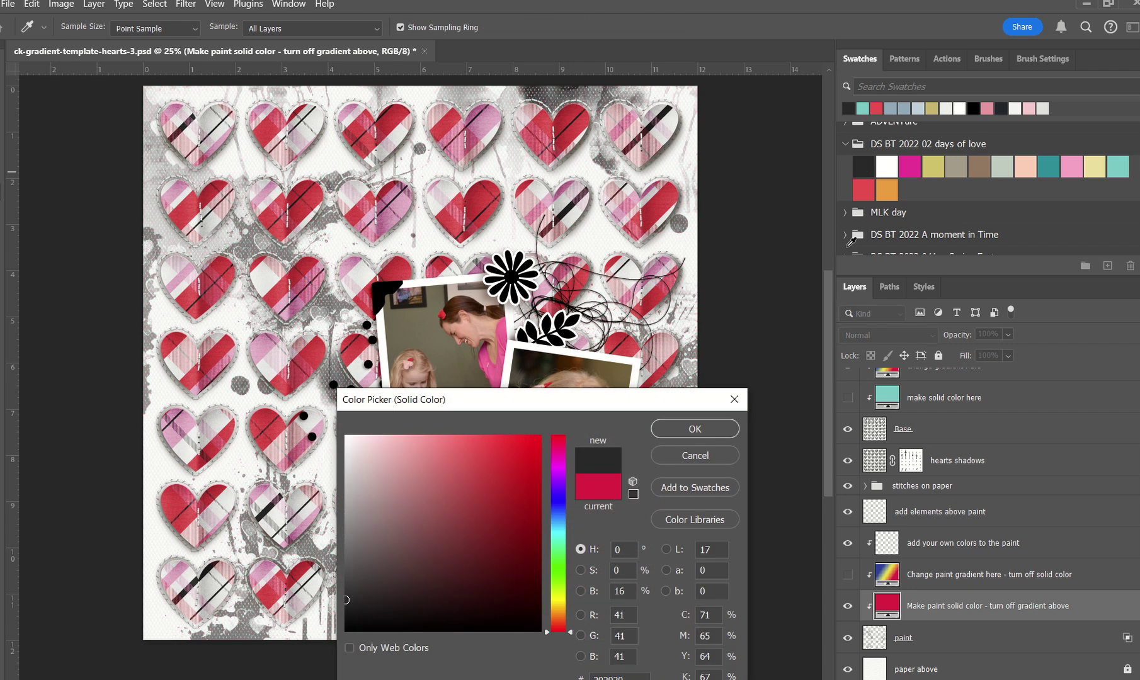
click(694, 429)
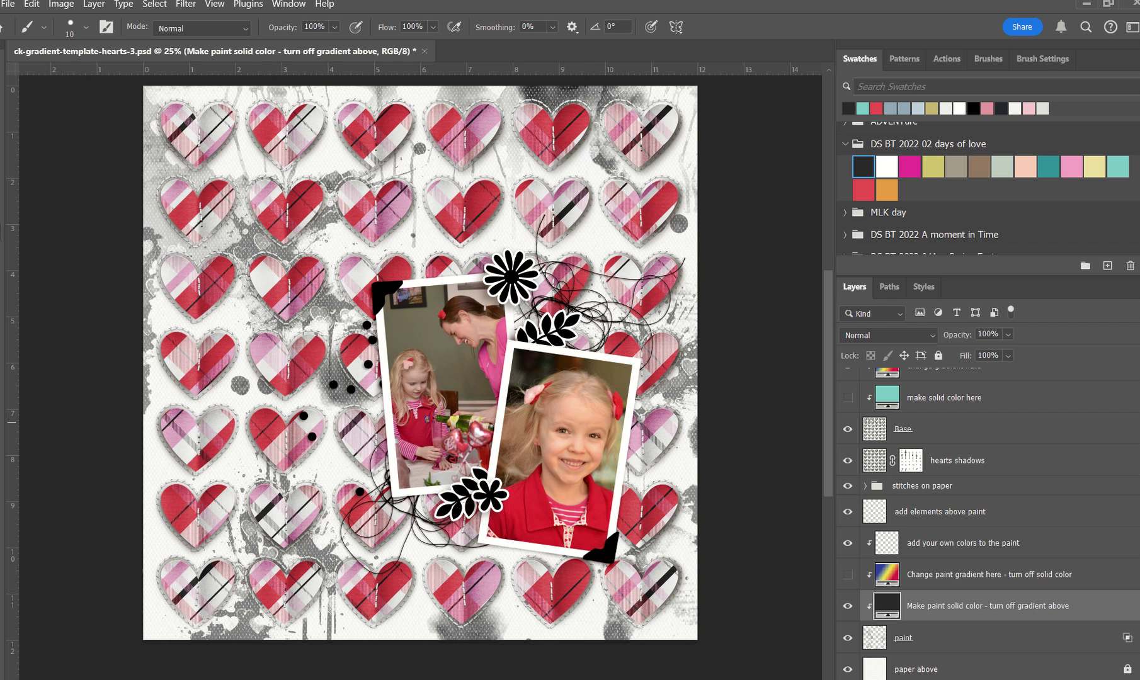
- Add the paper ck-days-of-love-pp-26 above the paint's solid color layer and clip it to the paint
drag(627, 331, 553, 311)
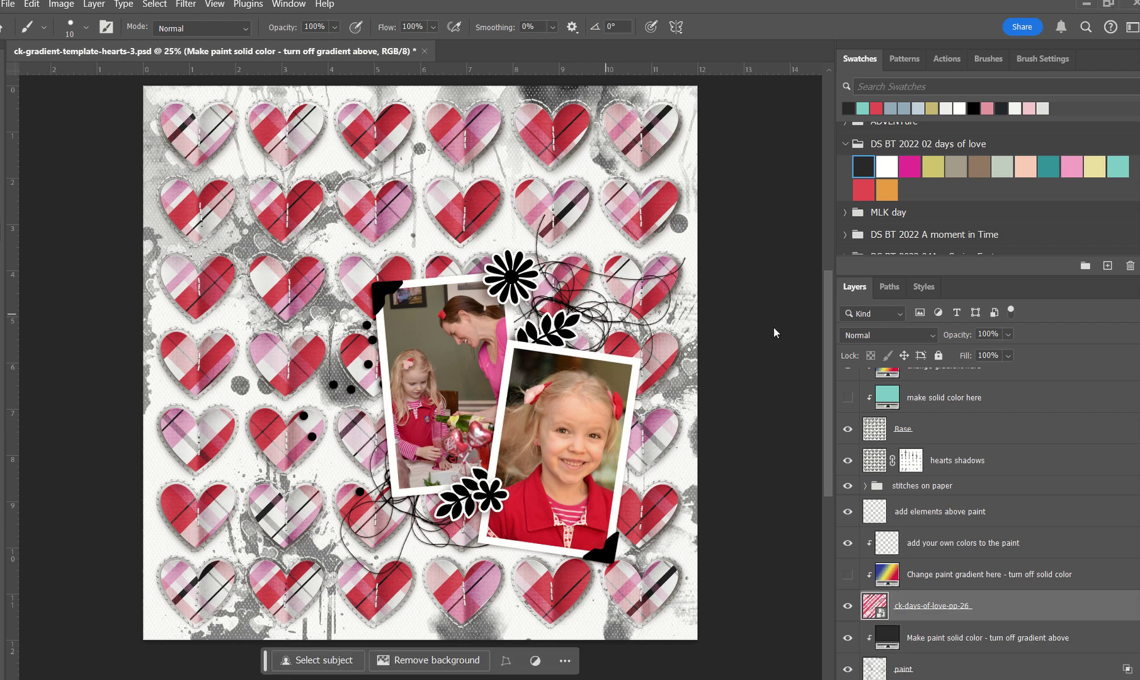
alt+click(980, 621)
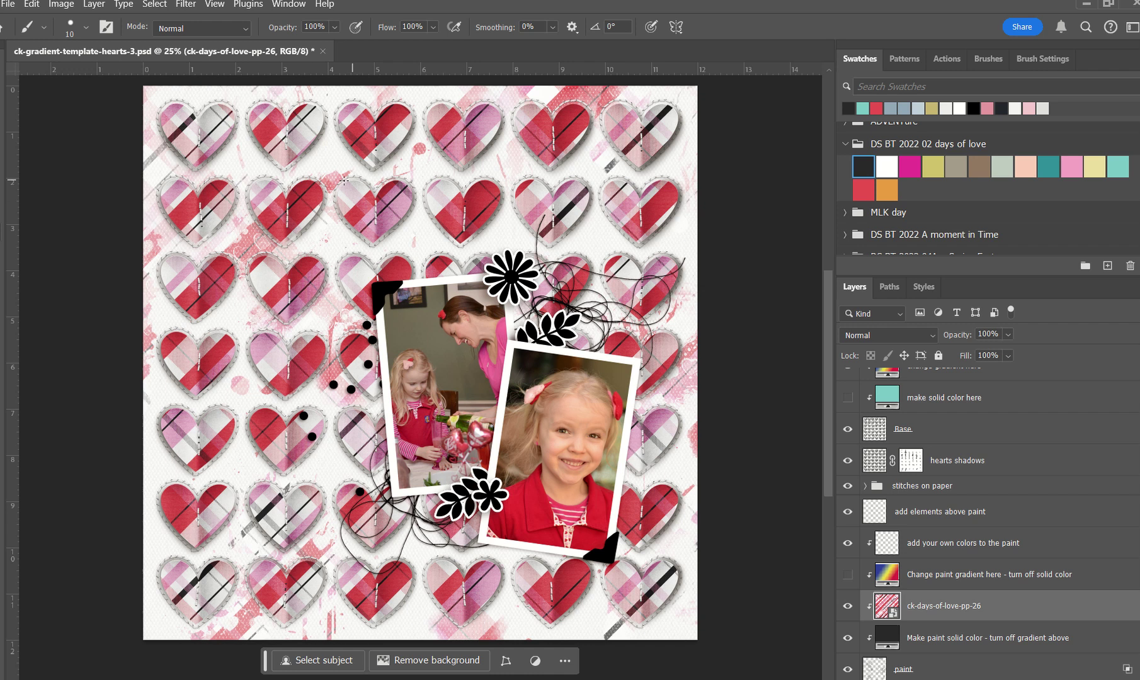
- Hide the ck-days-of-love-pp-26 paper clipped to the paint, leaving the paint's solid color layer shown
click(847, 637)
click(847, 606)
click(848, 637)
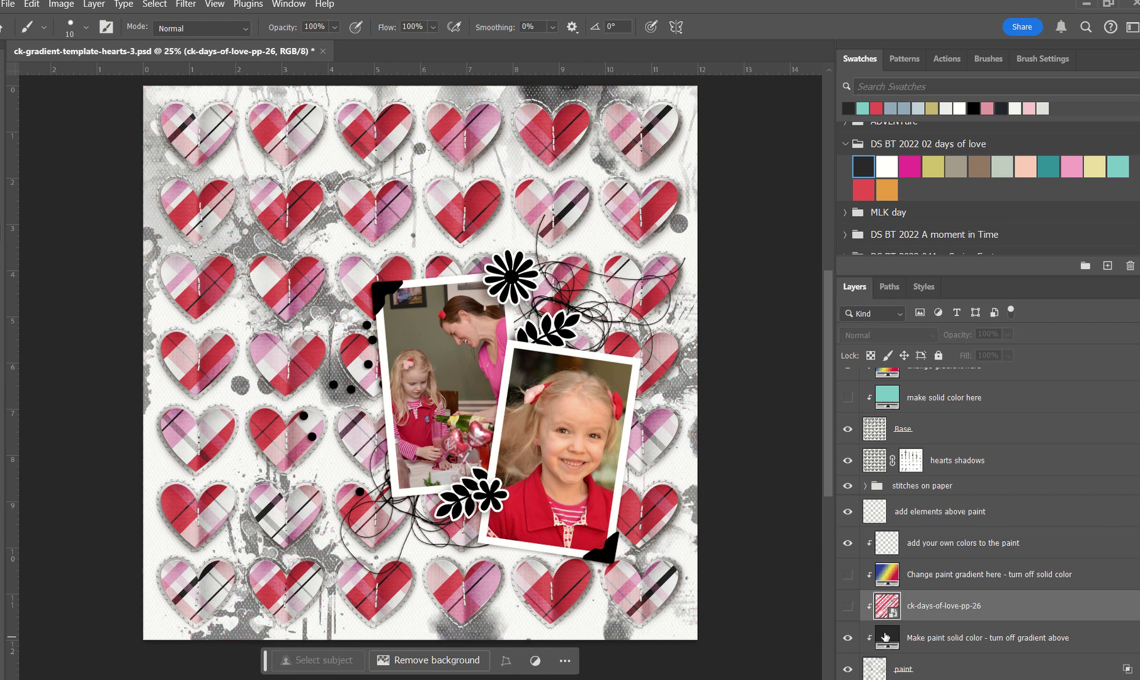
- Set the background paint's solid color fill to a bright red, RGB 242, 8, 5
double_click(887, 637)
click(863, 189)
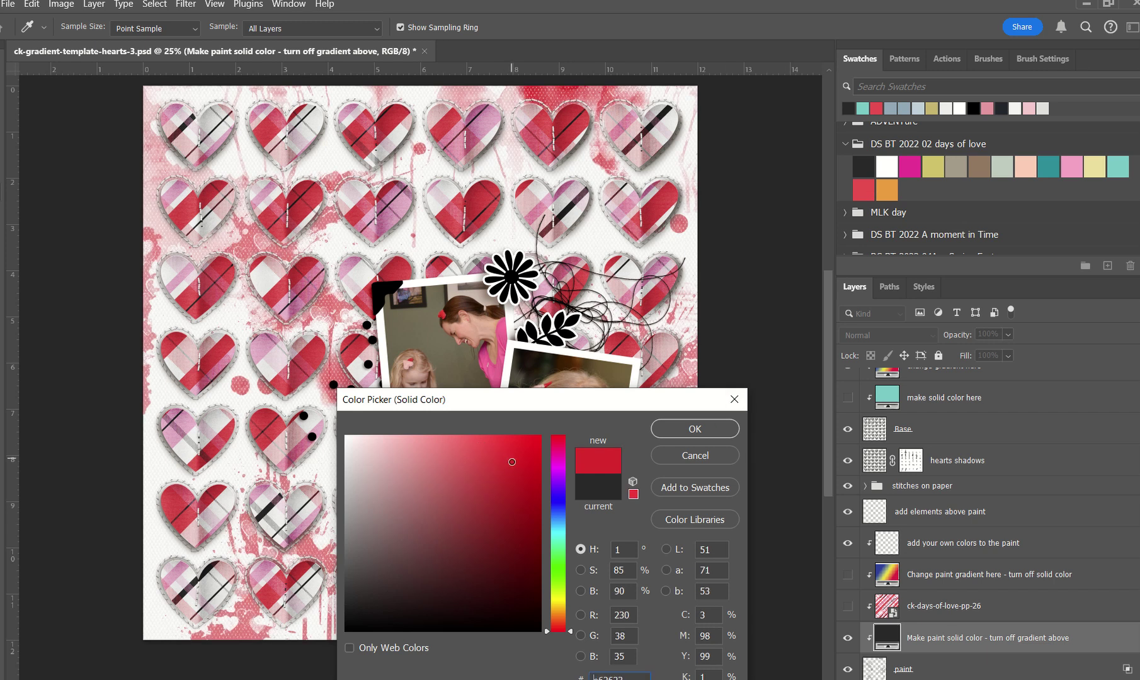
click(411, 484)
click(527, 443)
click(536, 445)
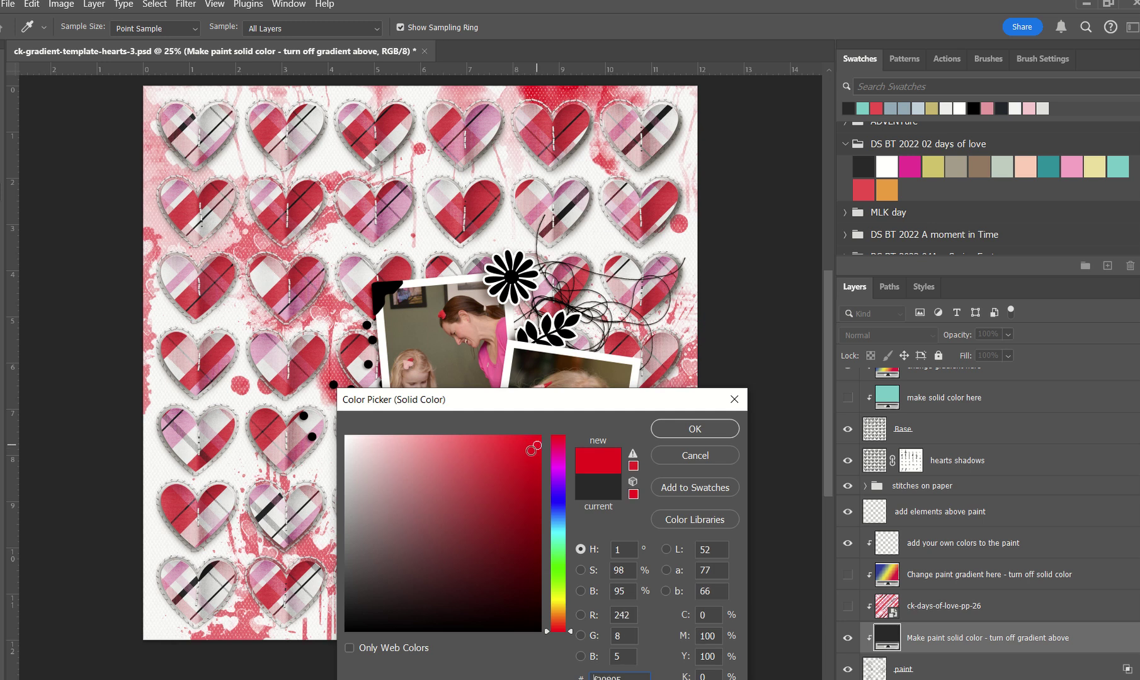
click(677, 429)
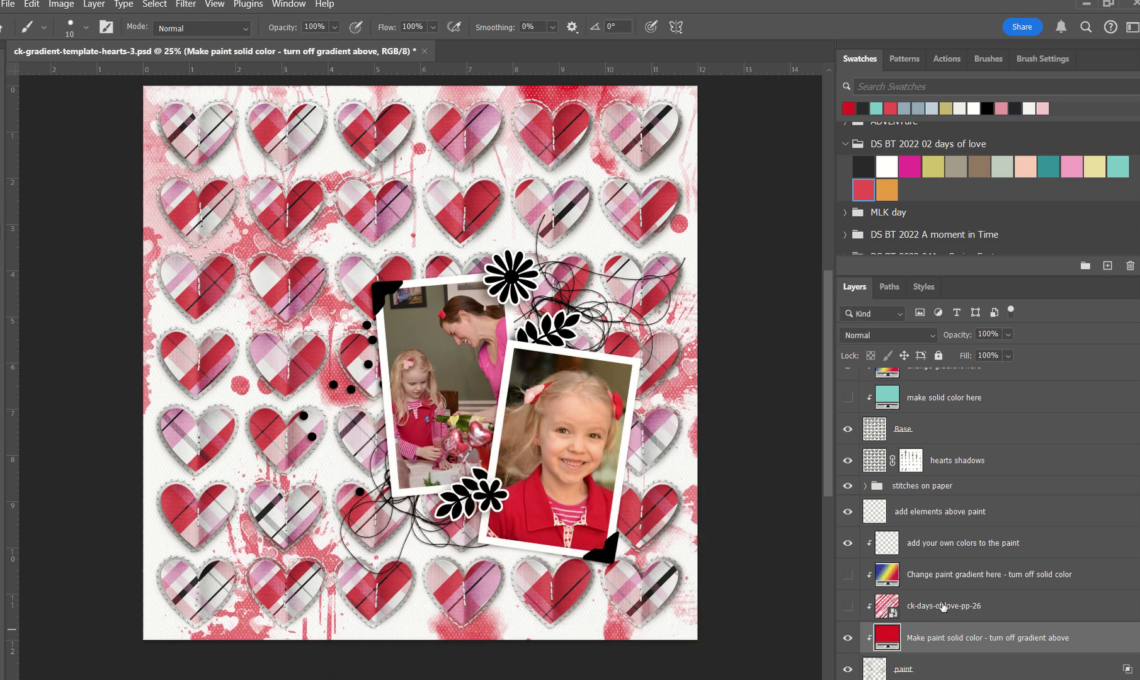
- Edit the paint's gradient fill so its first stop is the red swatch and its middle stop at 50% is white
double_click(887, 575)
click(771, 311)
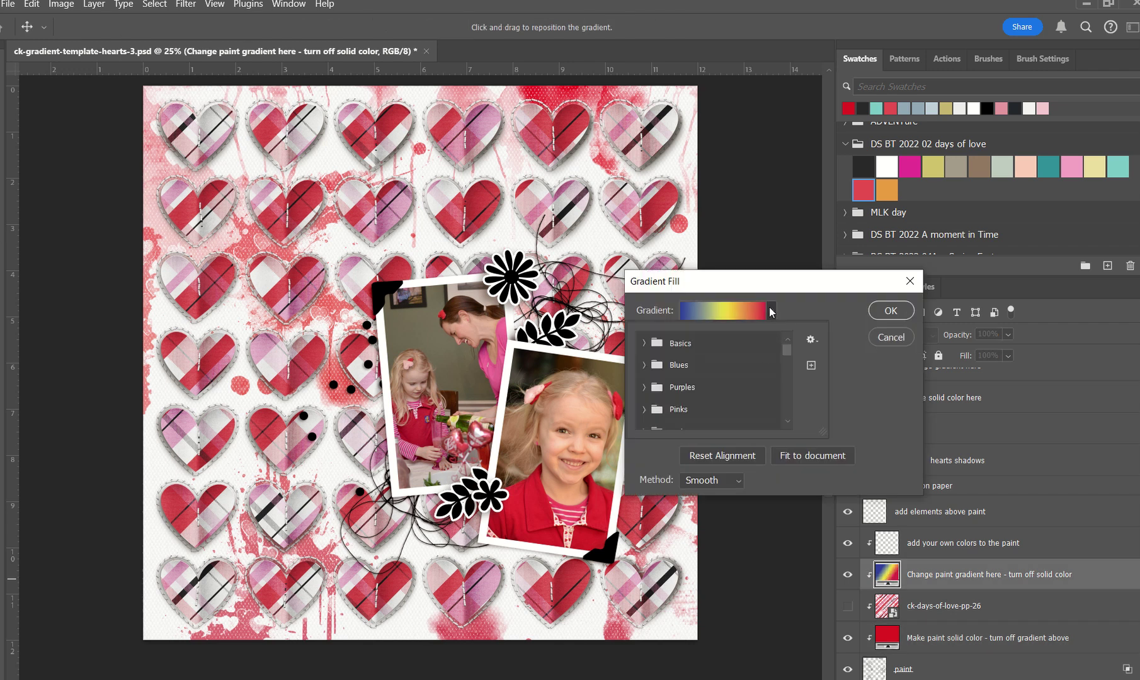
click(756, 311)
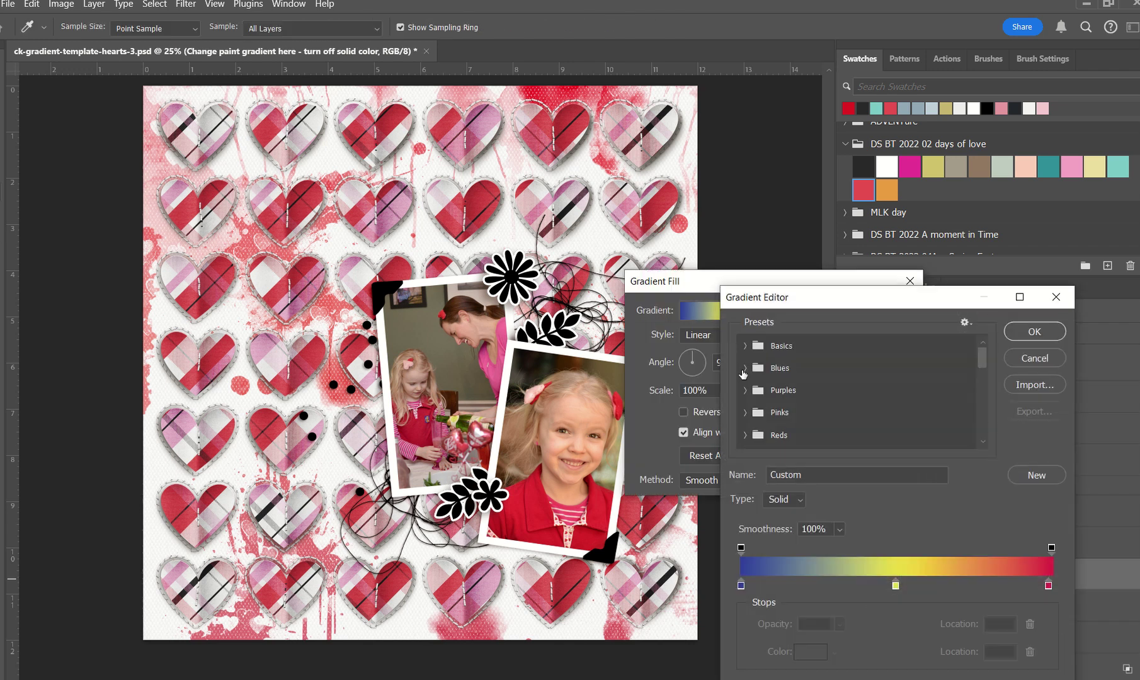
click(742, 585)
click(864, 187)
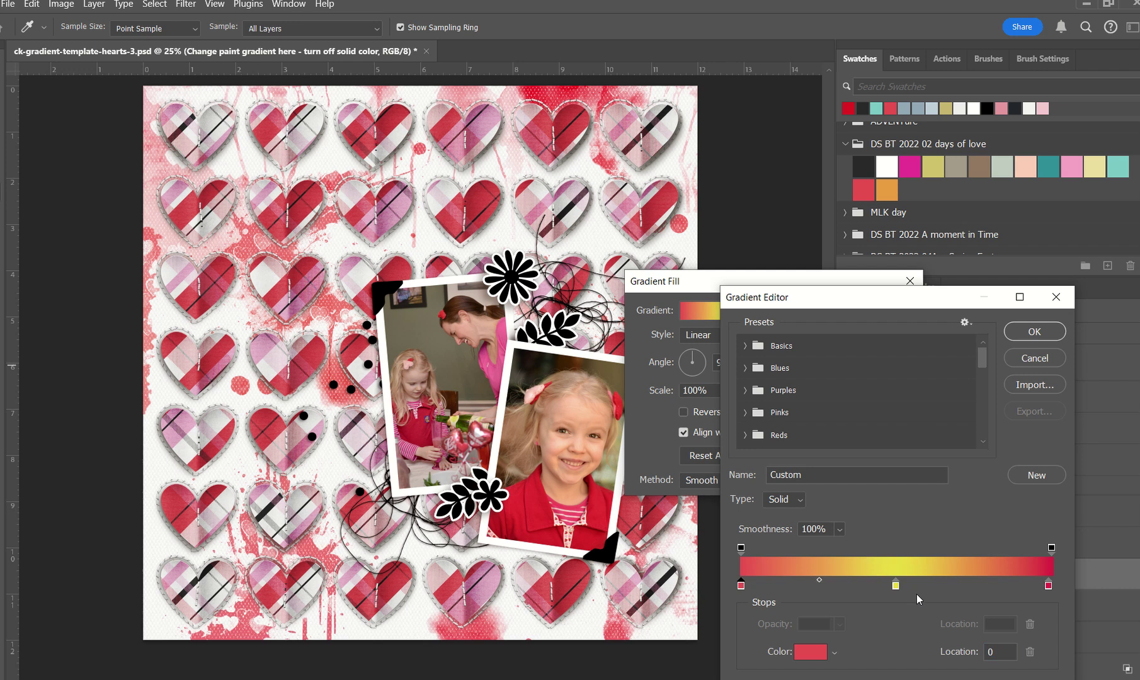
click(895, 585)
click(886, 167)
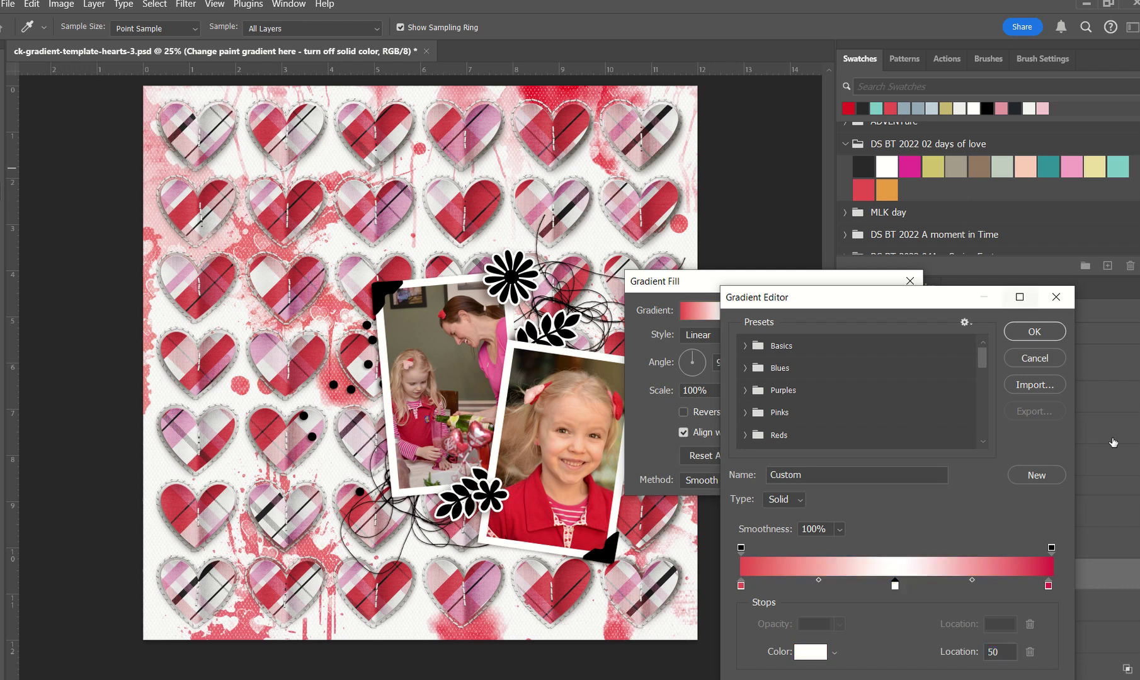
- Make the paint gradient's end stop the pink swatch at location 98, and hide the paint's gradient layer
drag(1048, 585, 1046, 585)
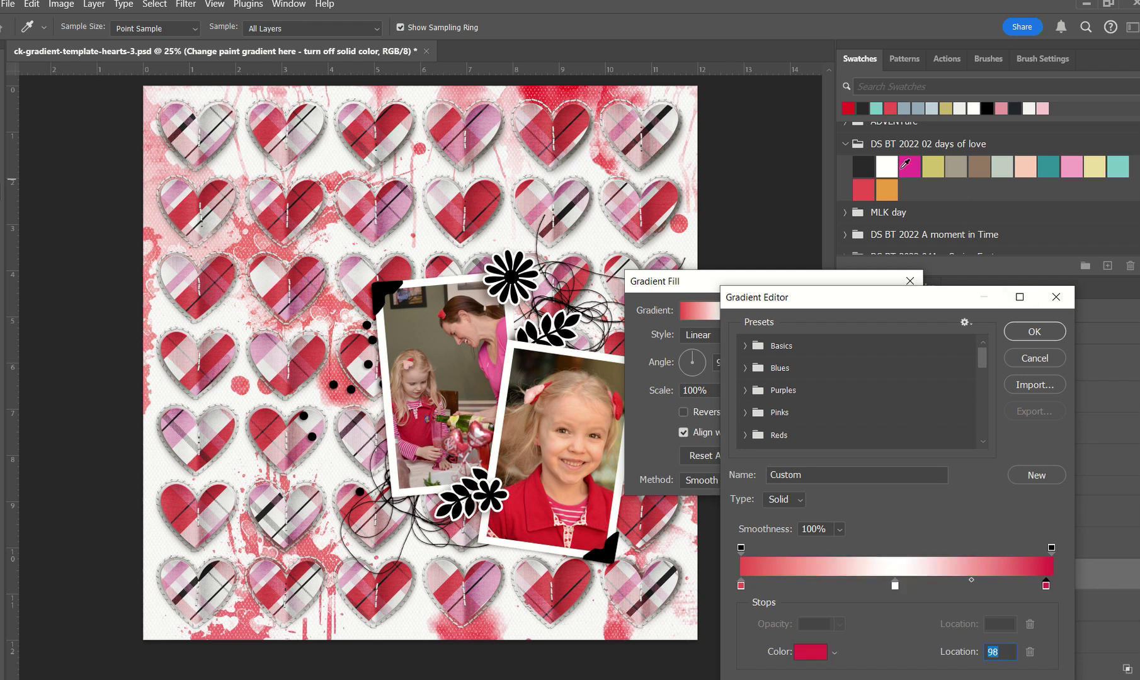
click(1071, 165)
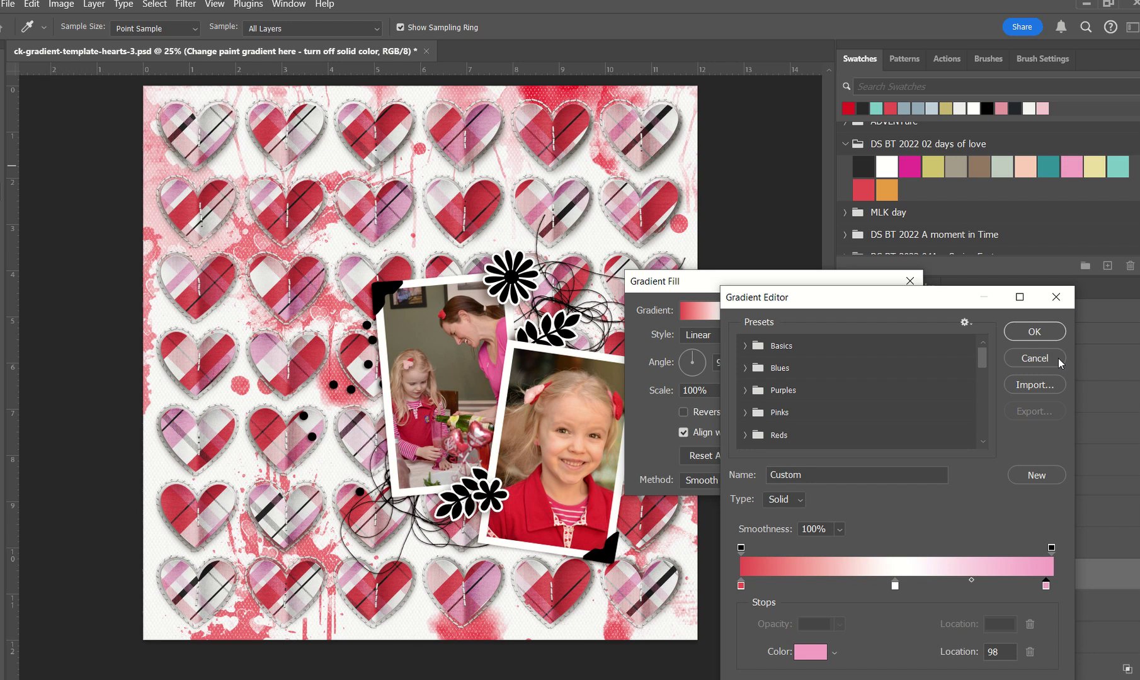
click(1034, 332)
click(906, 313)
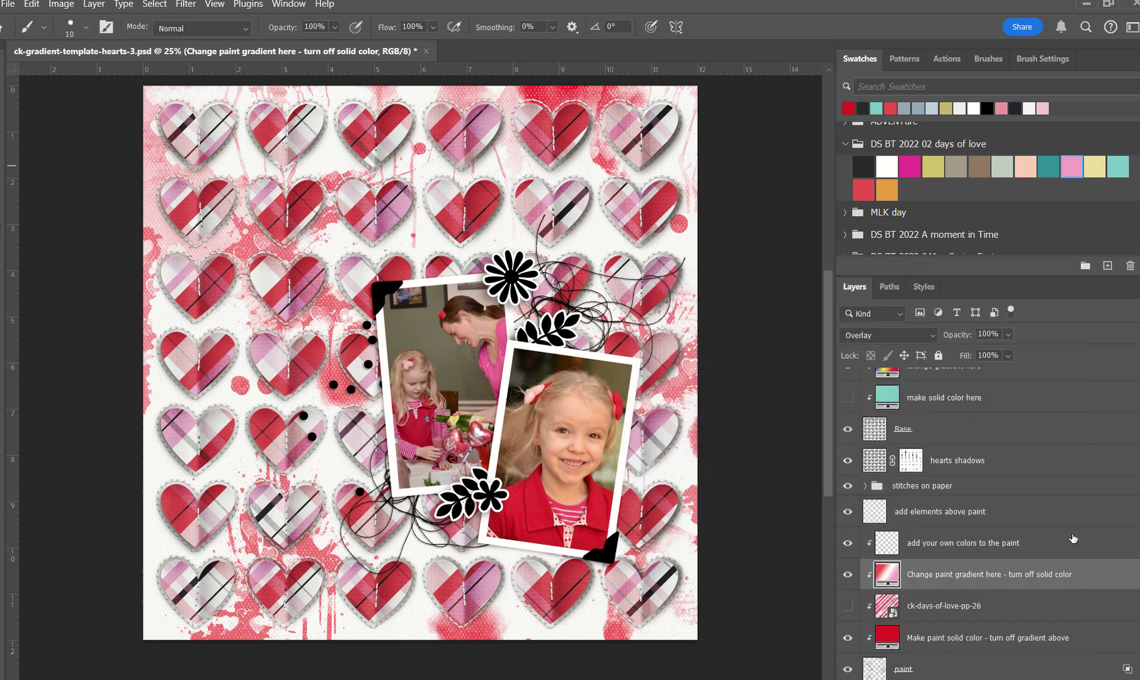
click(848, 638)
click(848, 574)
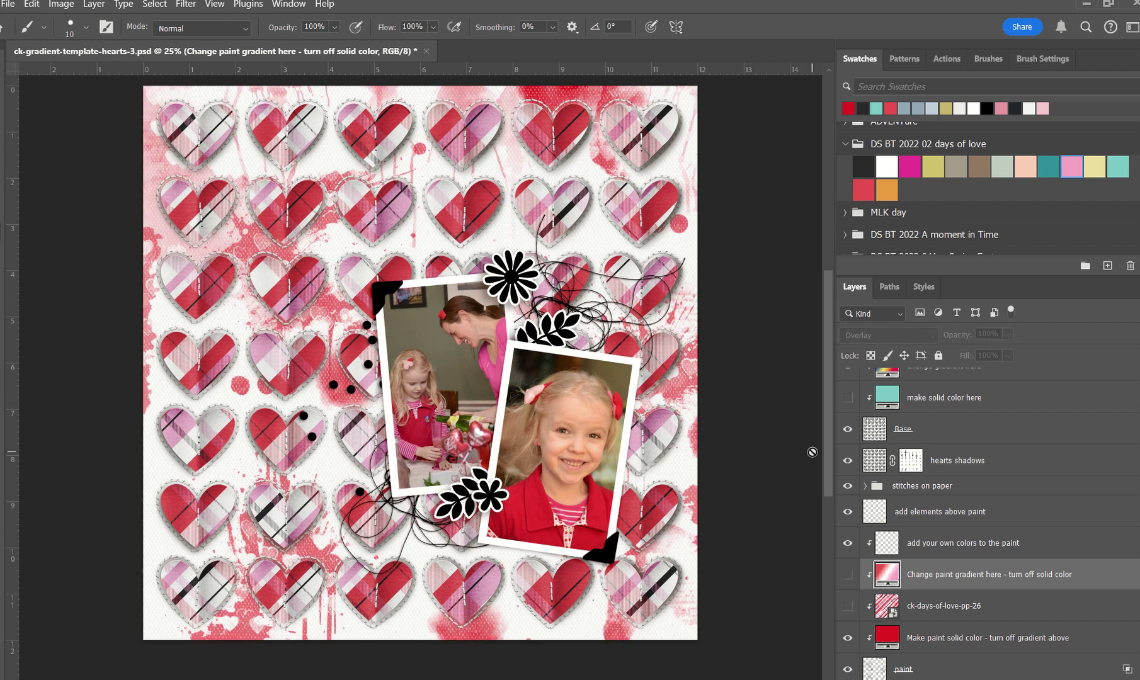
- Recolor the paint's solid color fill with the pink swatch, RGB 252, 163, 195, and add an empty clipped layer above it
scroll(828, 406, down, 1)
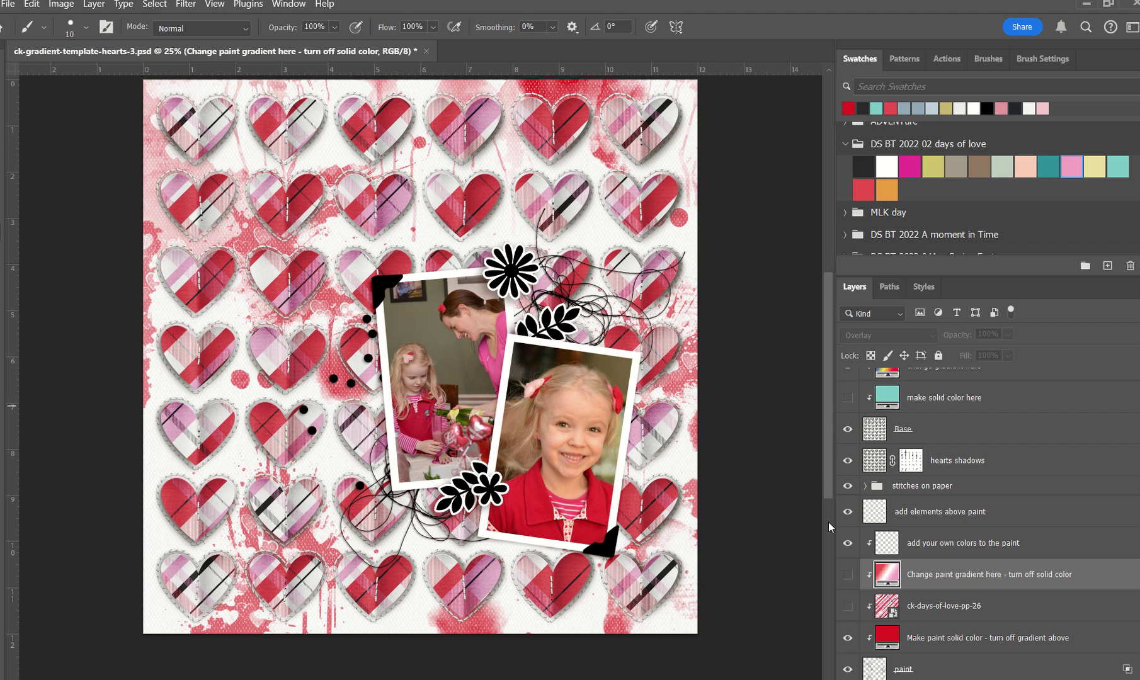
double_click(885, 638)
click(1071, 166)
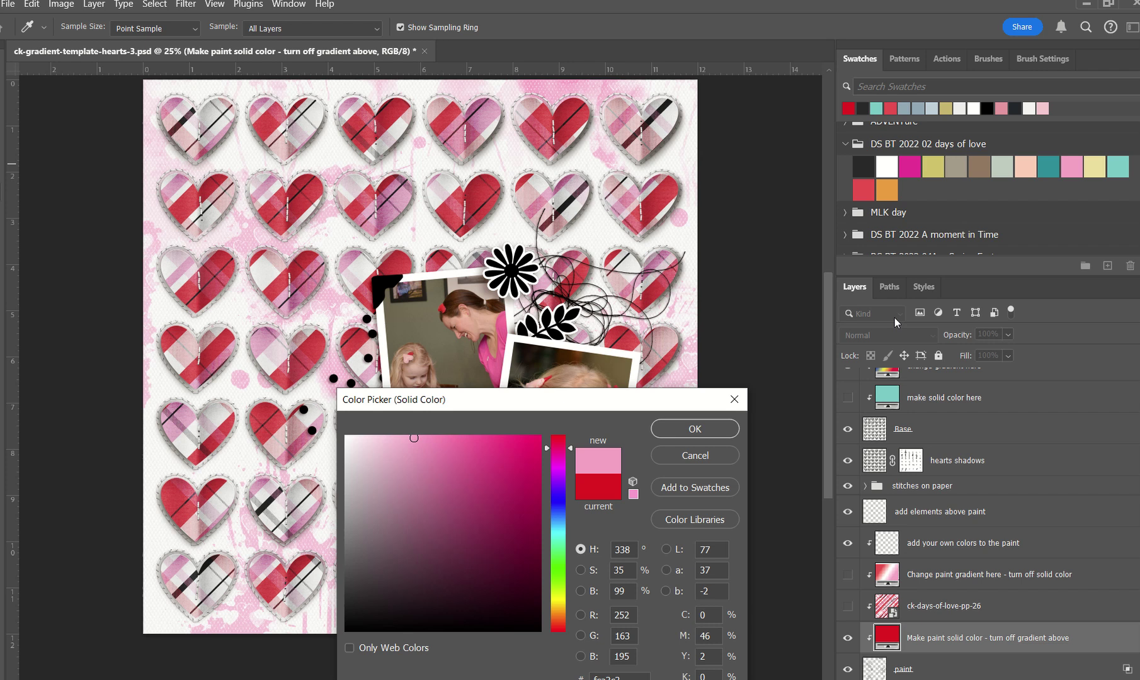
click(734, 430)
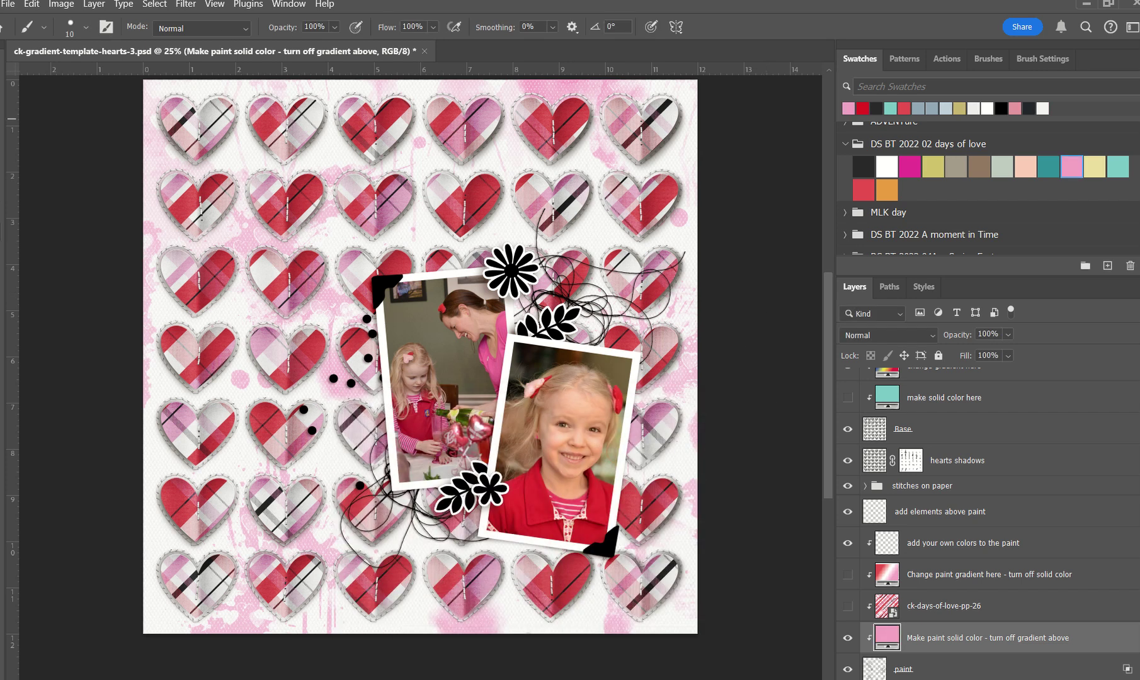
key(ctrl+shift+alt+n)
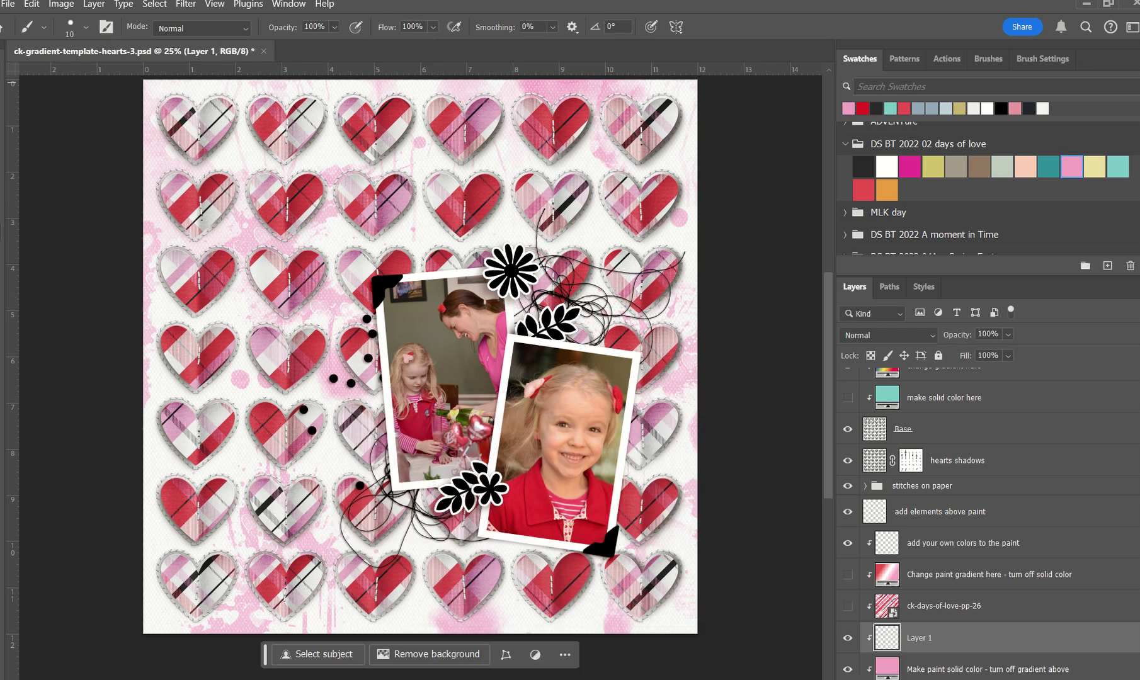
- Place ck-days-of-love-bow-02 above the "add elements above" layer, scaled to 72.07% and rotated -7.39°, over the lower flower cluster
key(v)
click(498, 439)
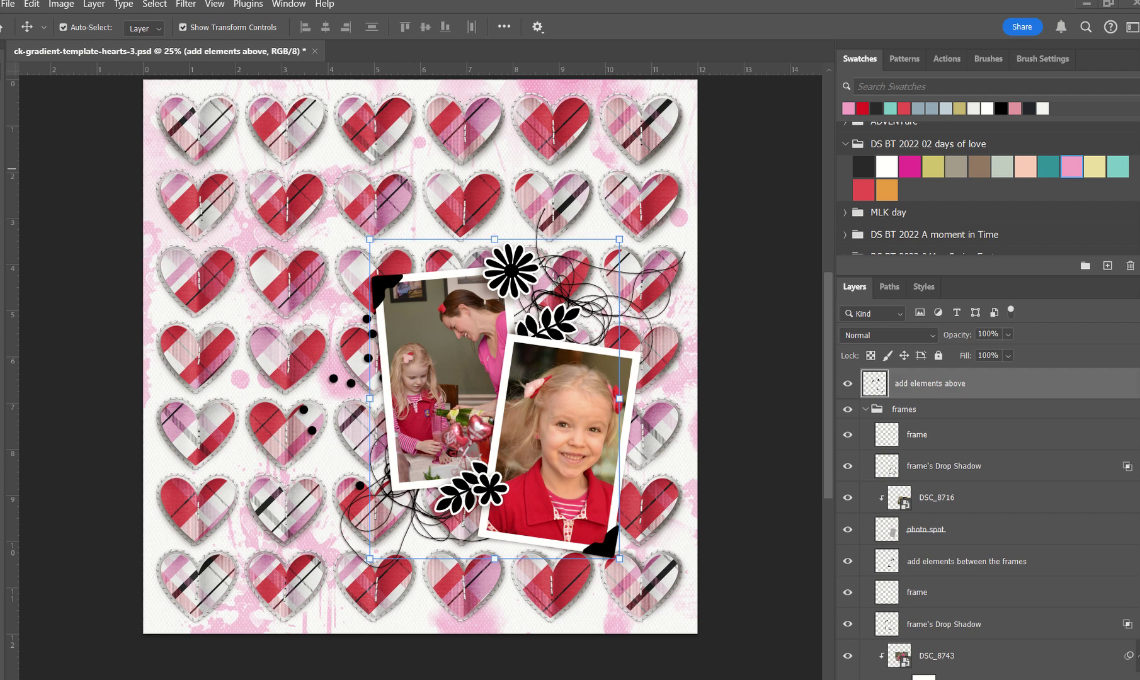
drag(883, 431, 569, 443)
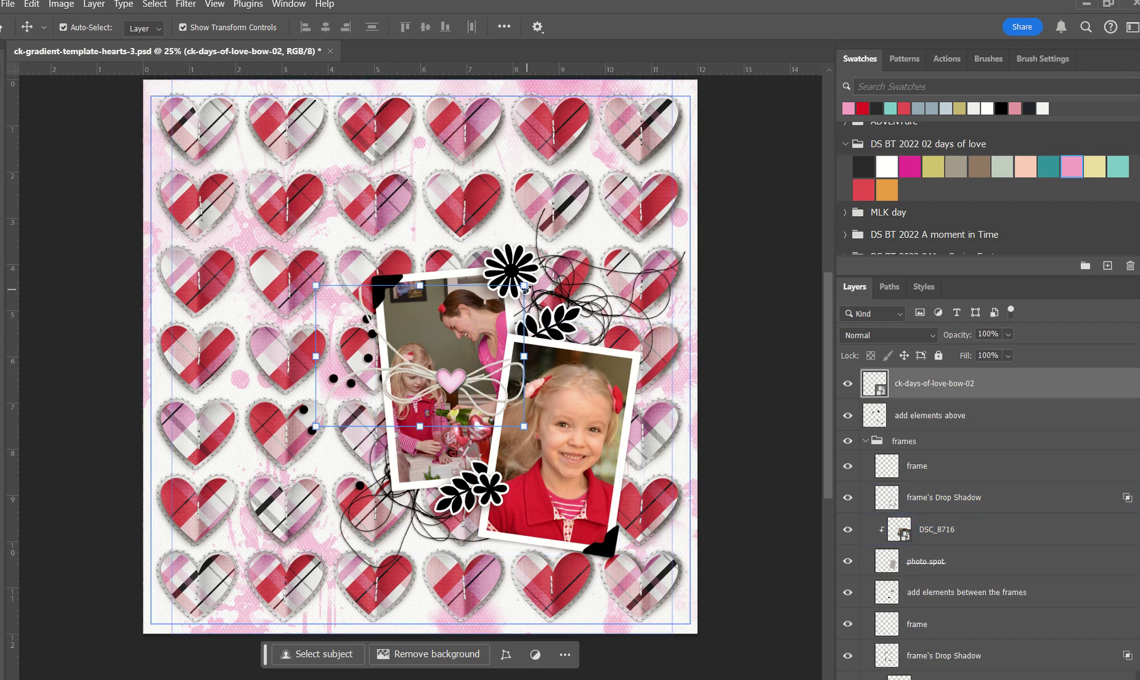
drag(413, 395, 489, 515)
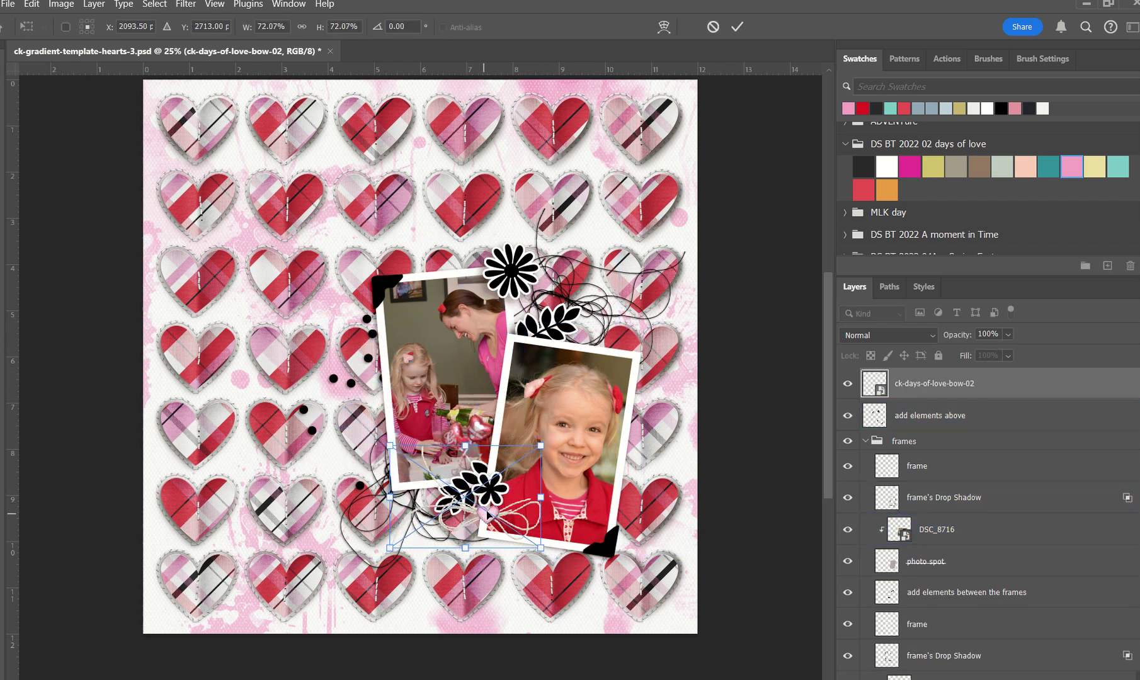
drag(560, 414, 549, 401)
click(736, 27)
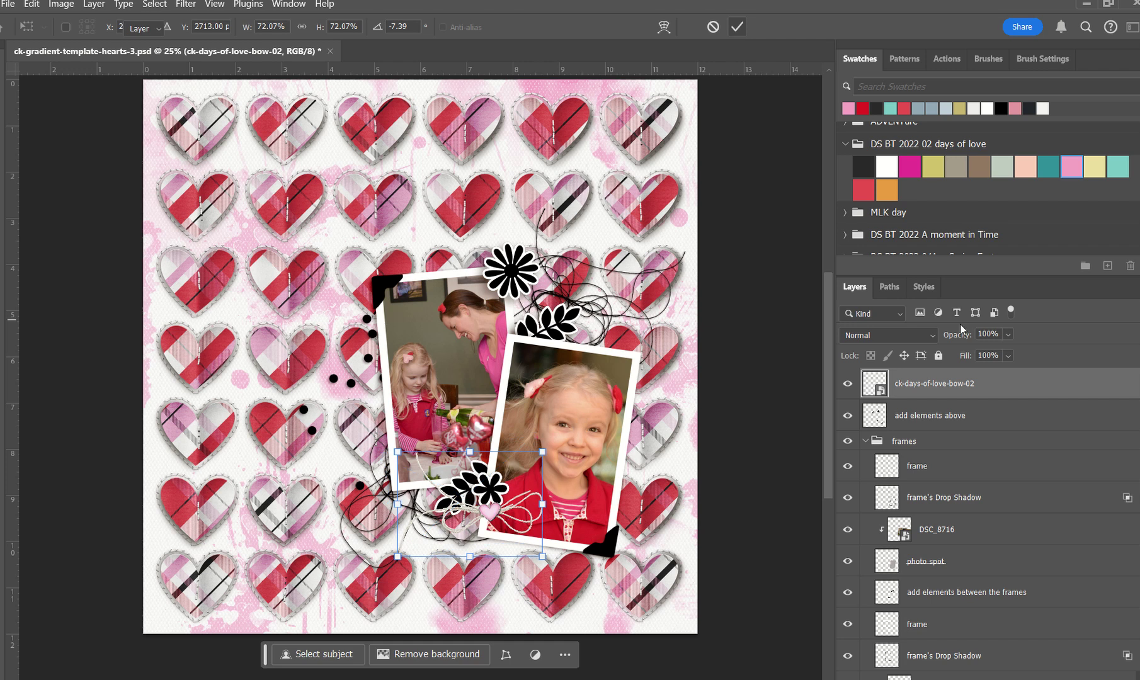
- Apply the sixth shadow style of the sahindesigns_realisticshadowstyles set to the bow
click(924, 287)
click(872, 539)
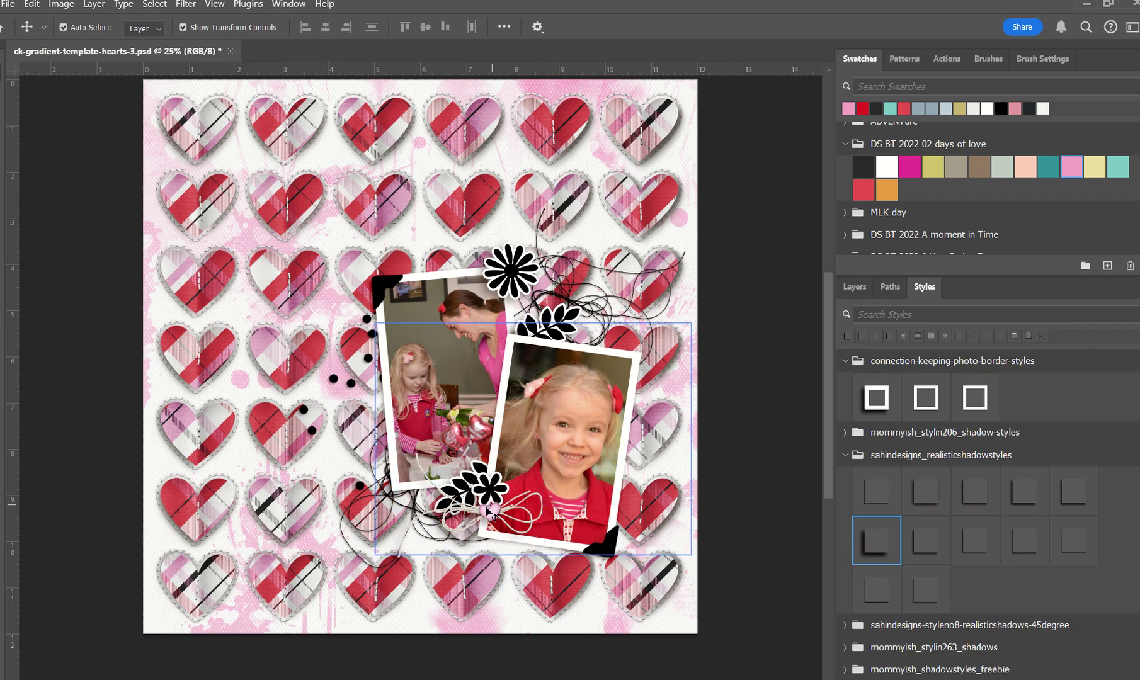
drag(489, 489, 497, 510)
click(540, 478)
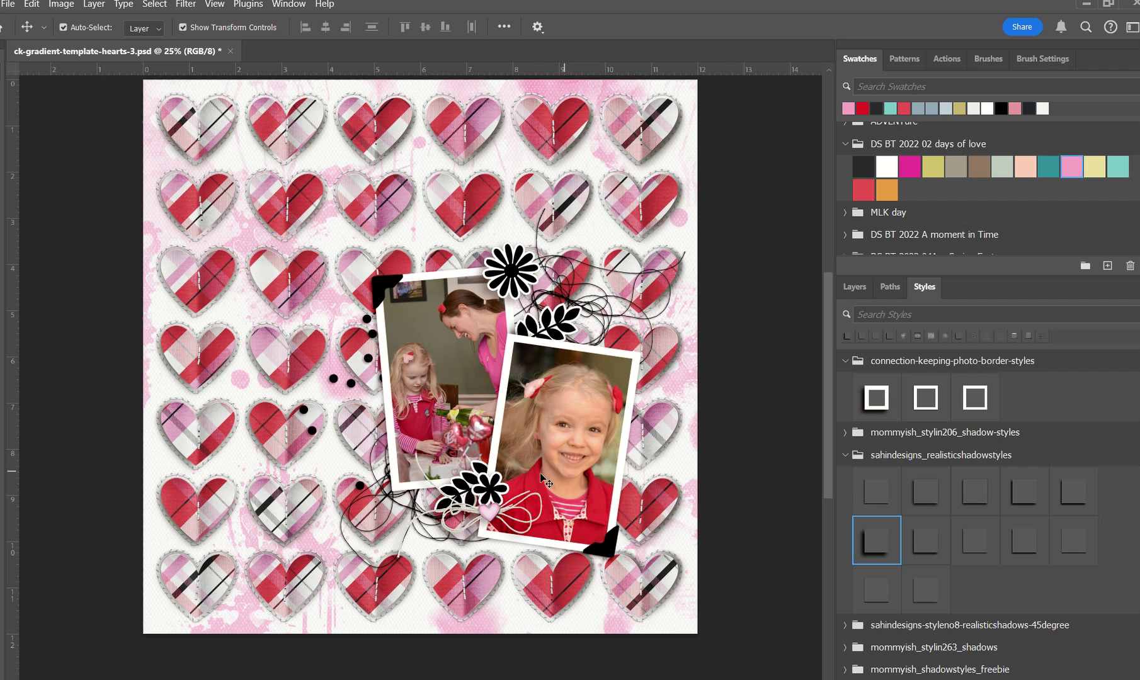
- Place ck-days-of-love-cork-heart-03 between the frames at 33.97% scale and -28.25° rotation by the lower cluster, with the bow's shadow style
click(476, 483)
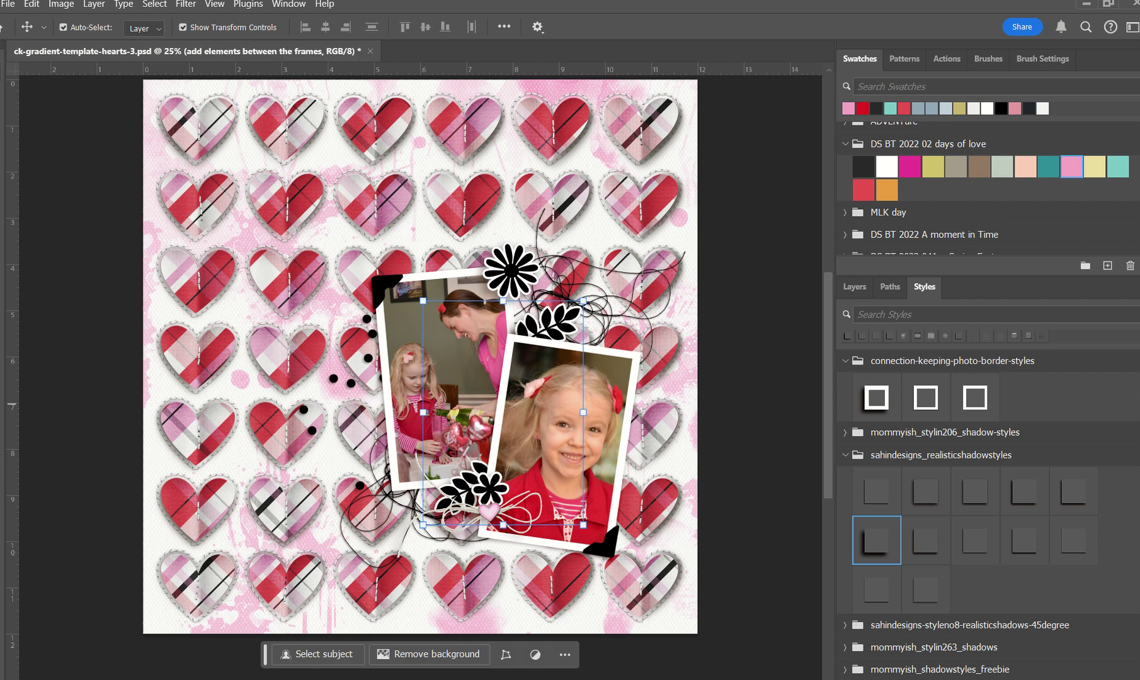
drag(738, 445, 490, 485)
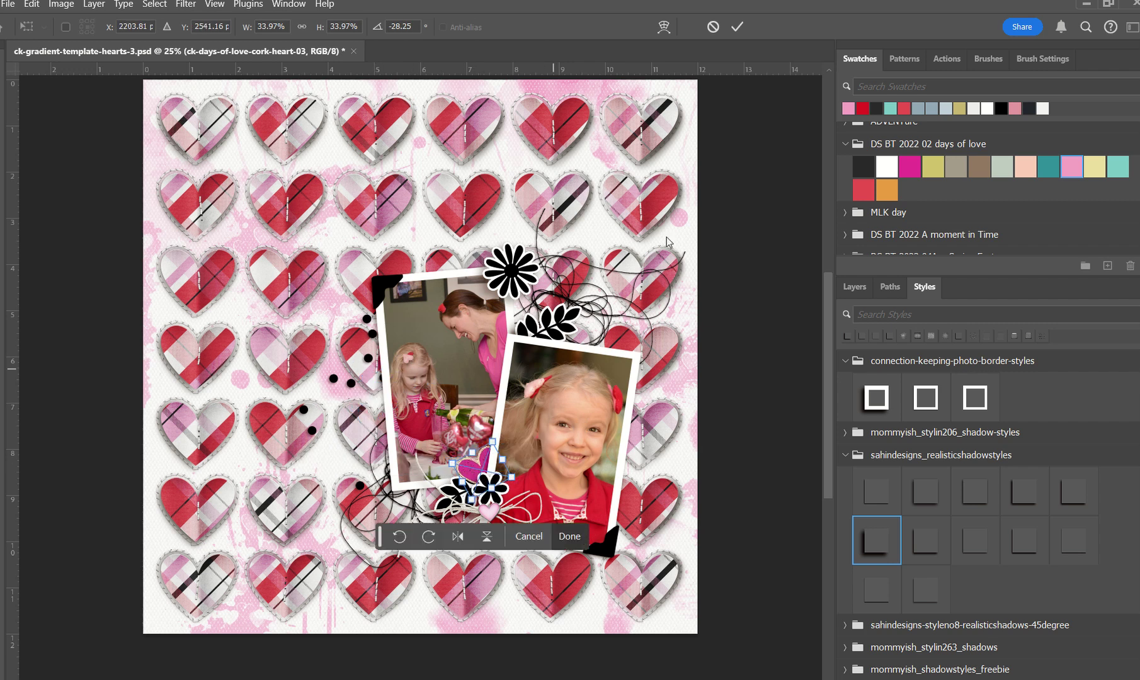
click(737, 26)
click(872, 543)
click(791, 430)
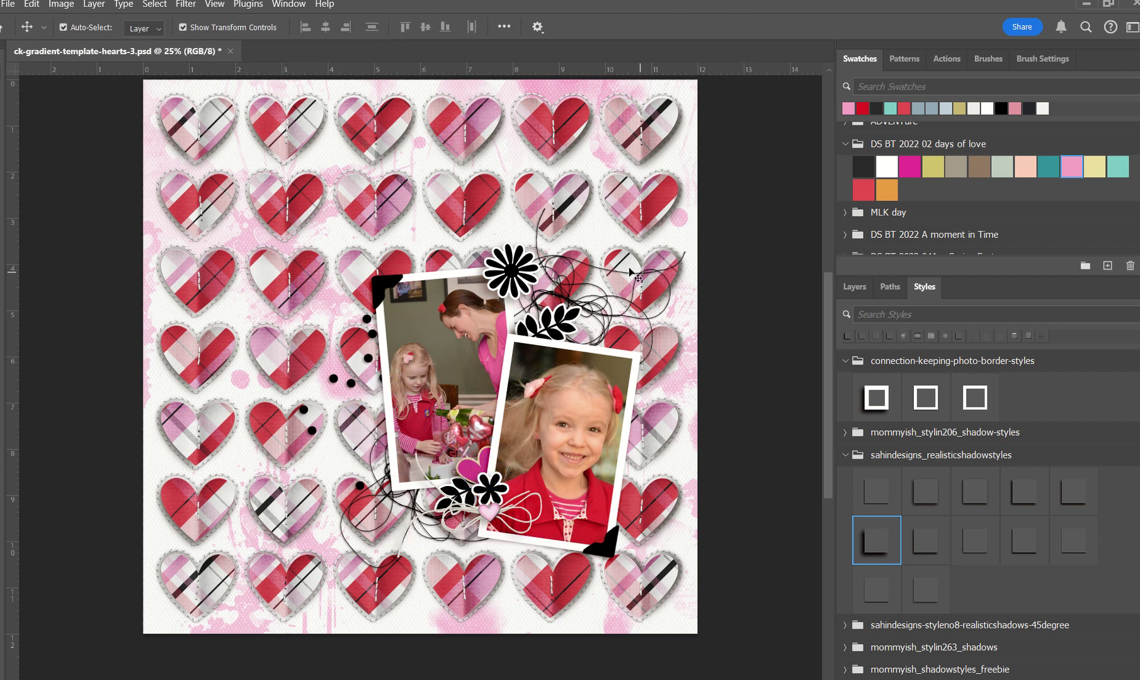
- Place ck-days-of-love-envelope-03 above the "Add elements below frames" layer, scaled to 72.73% and tucked behind the front photo's upper part
click(573, 305)
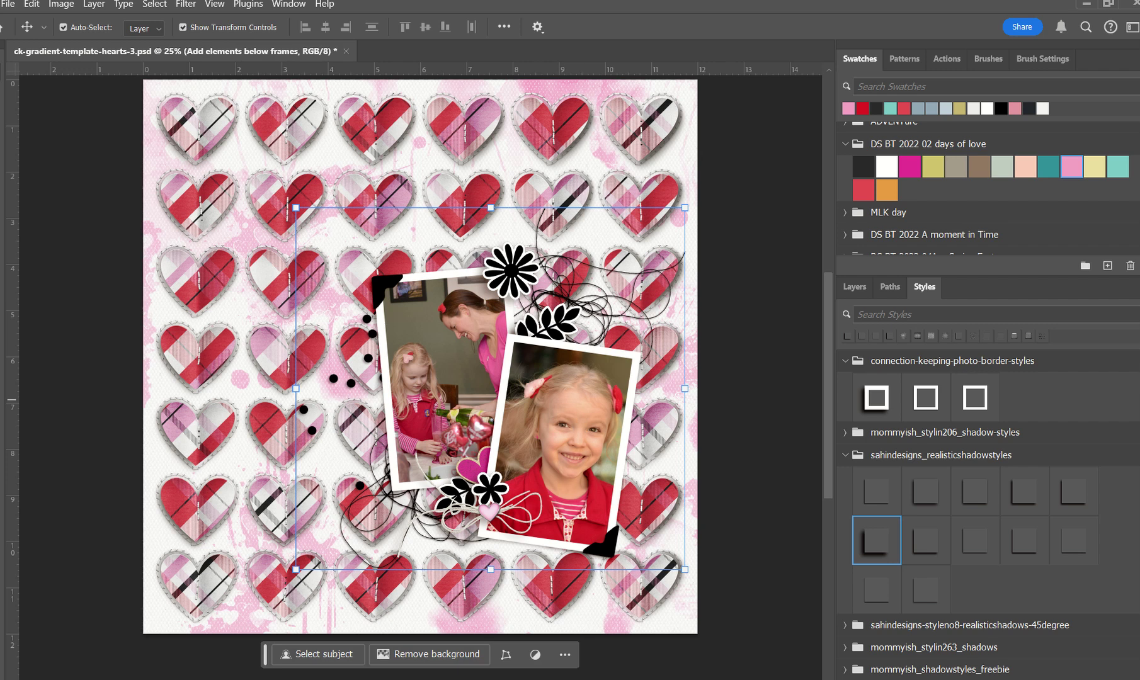
key(ctrl+v)
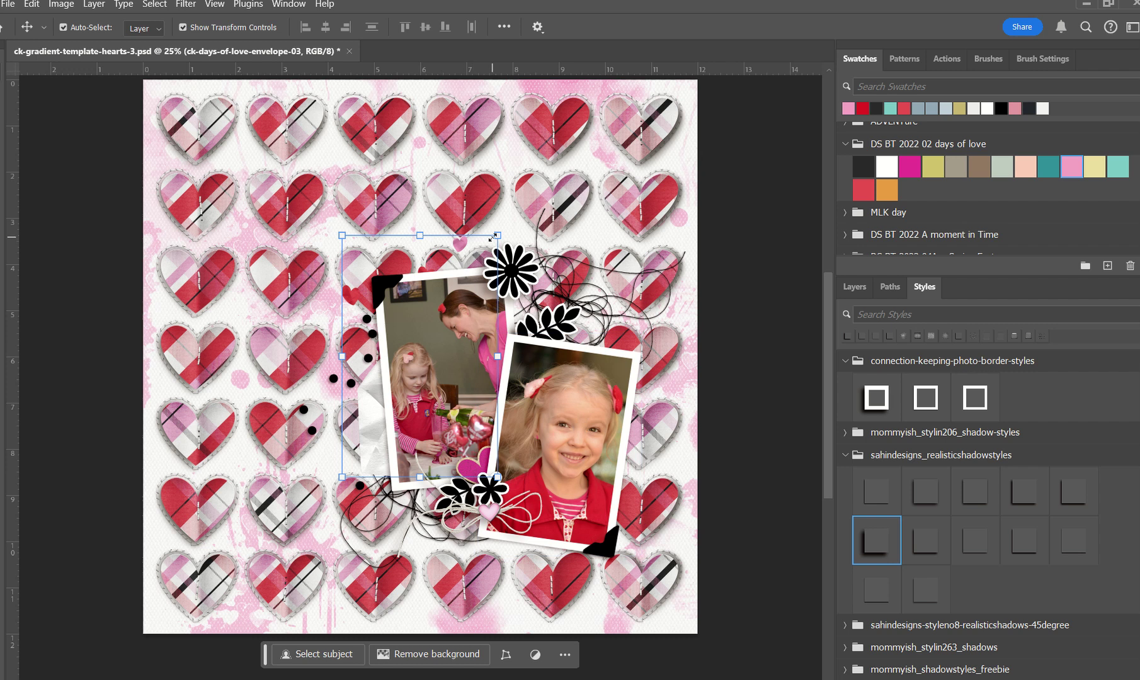
drag(493, 237, 455, 301)
drag(396, 391, 540, 348)
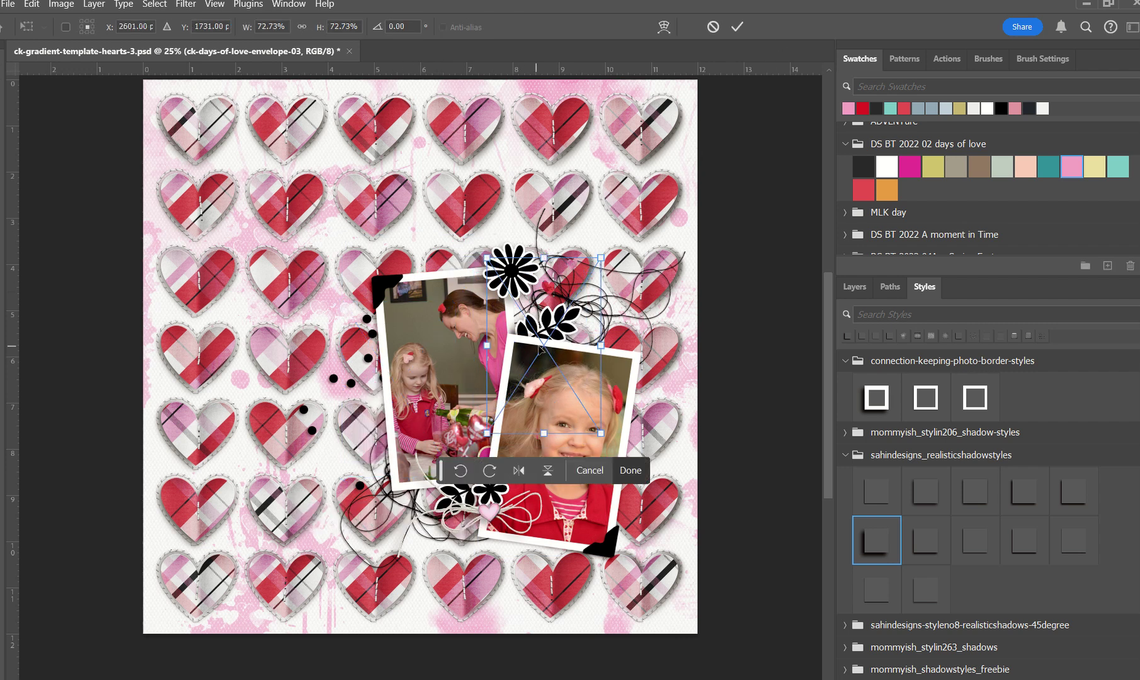
click(736, 26)
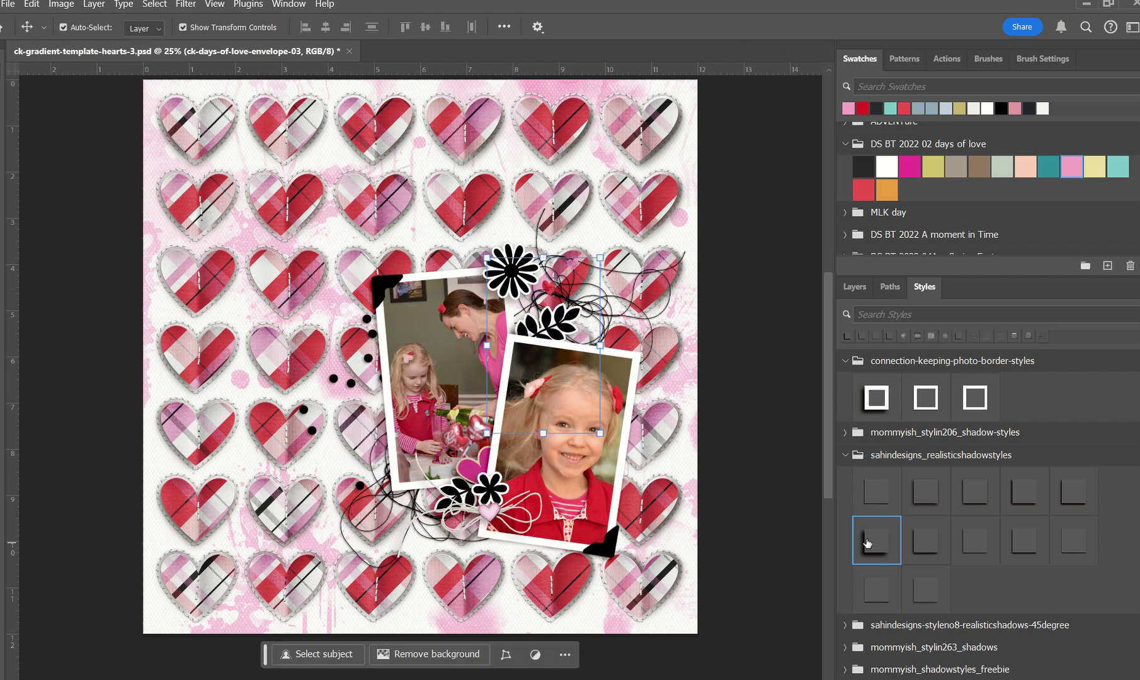
click(781, 403)
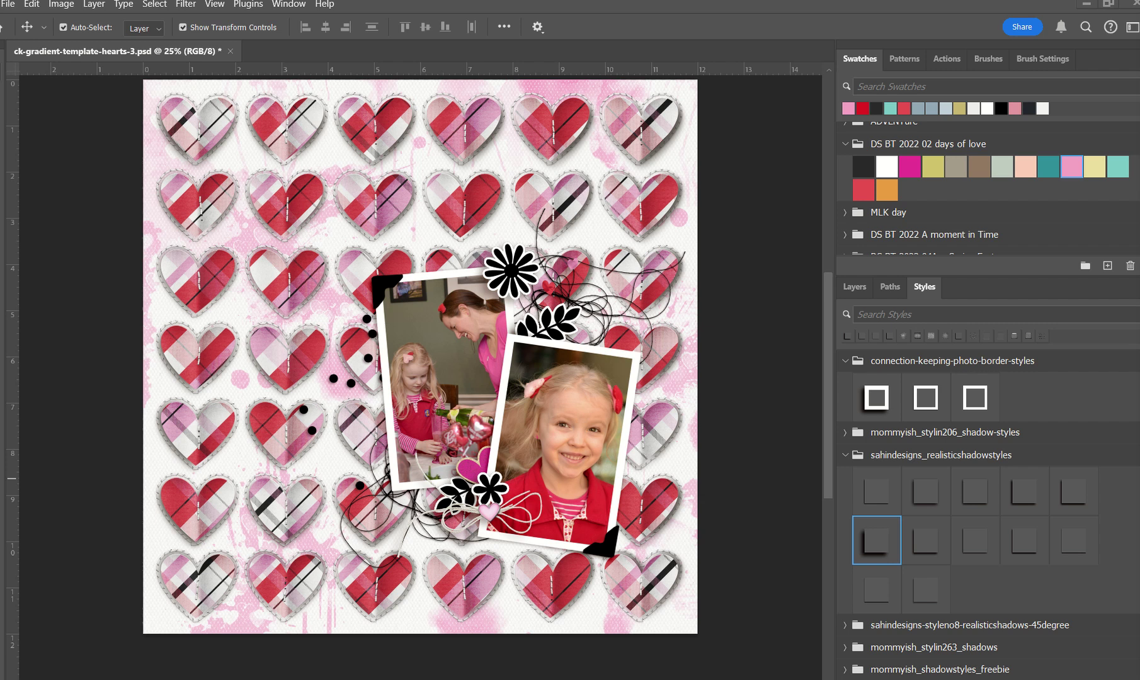
drag(1082, 444, 555, 410)
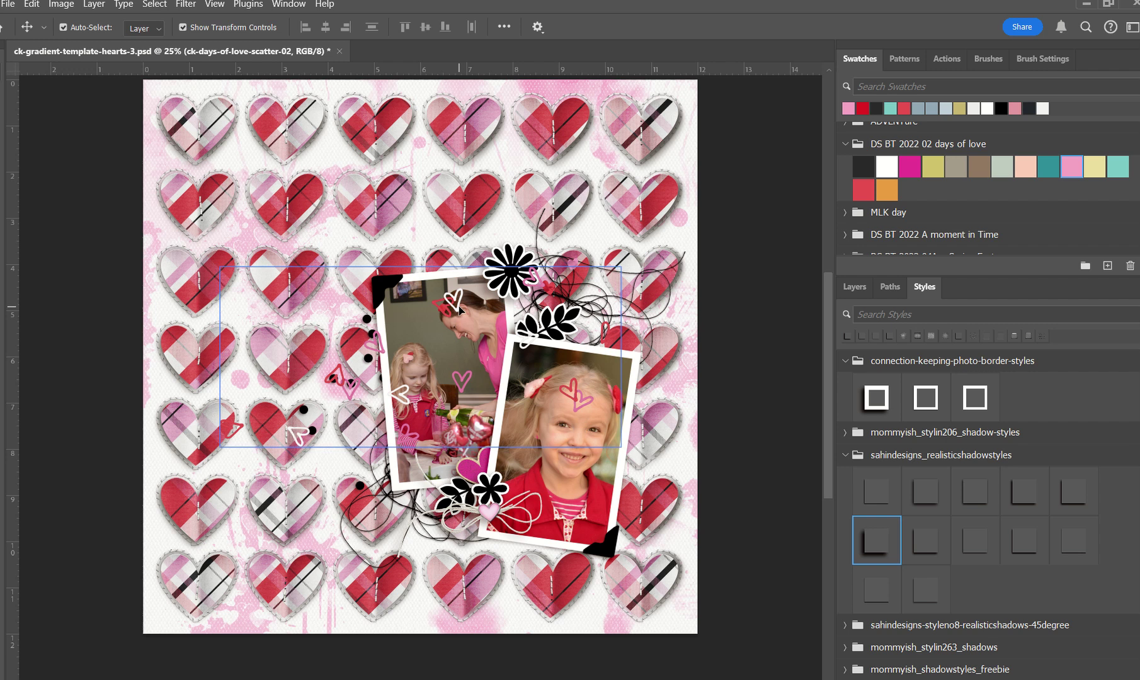
drag(461, 309, 498, 346)
click(497, 347)
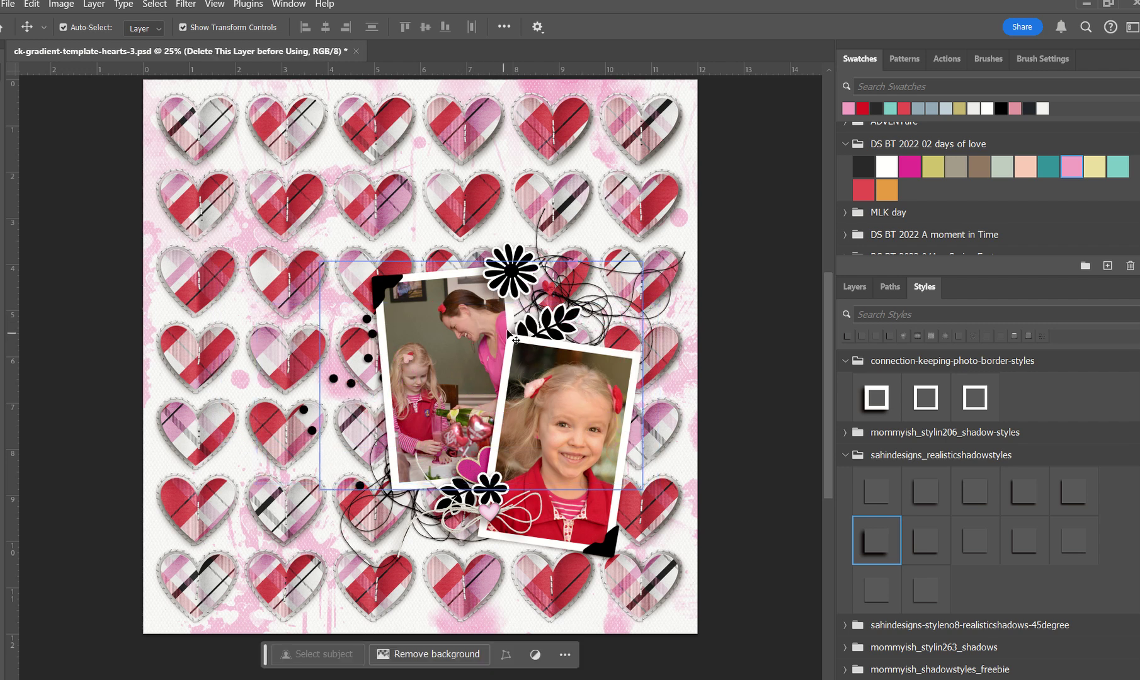
- Place ck-days-of-love-scatter-02 above the "Add elements below frames" layer and give it the ninth shadow style of the sahindesigns_realisticshadowstyles set
click(567, 303)
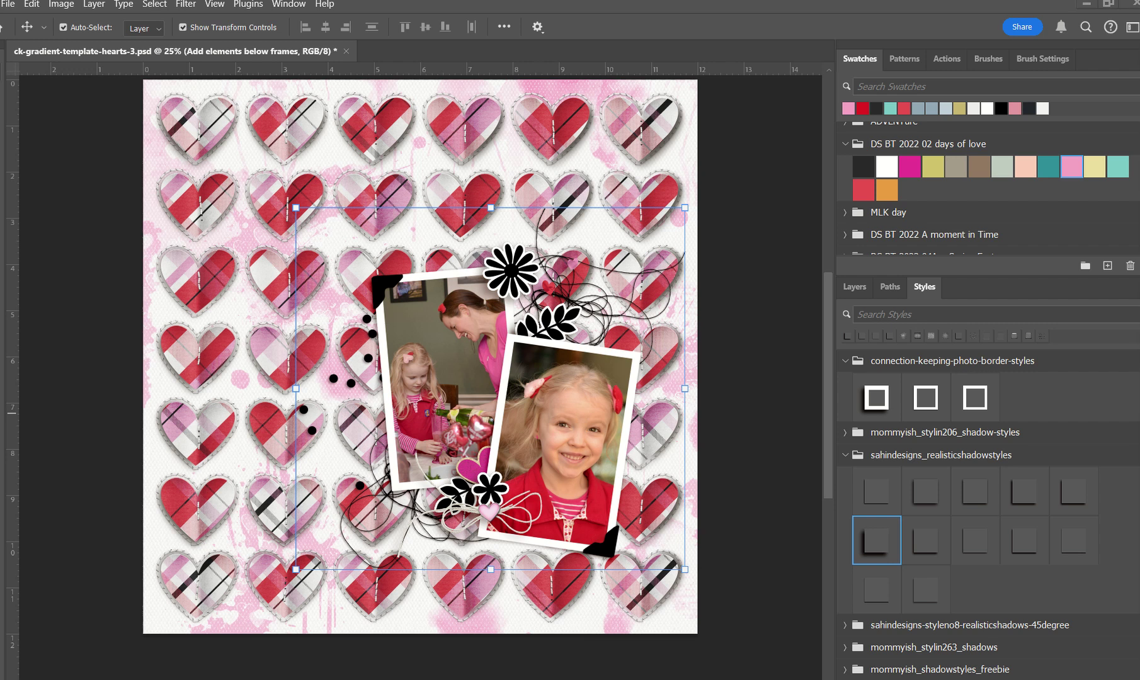
click(585, 361)
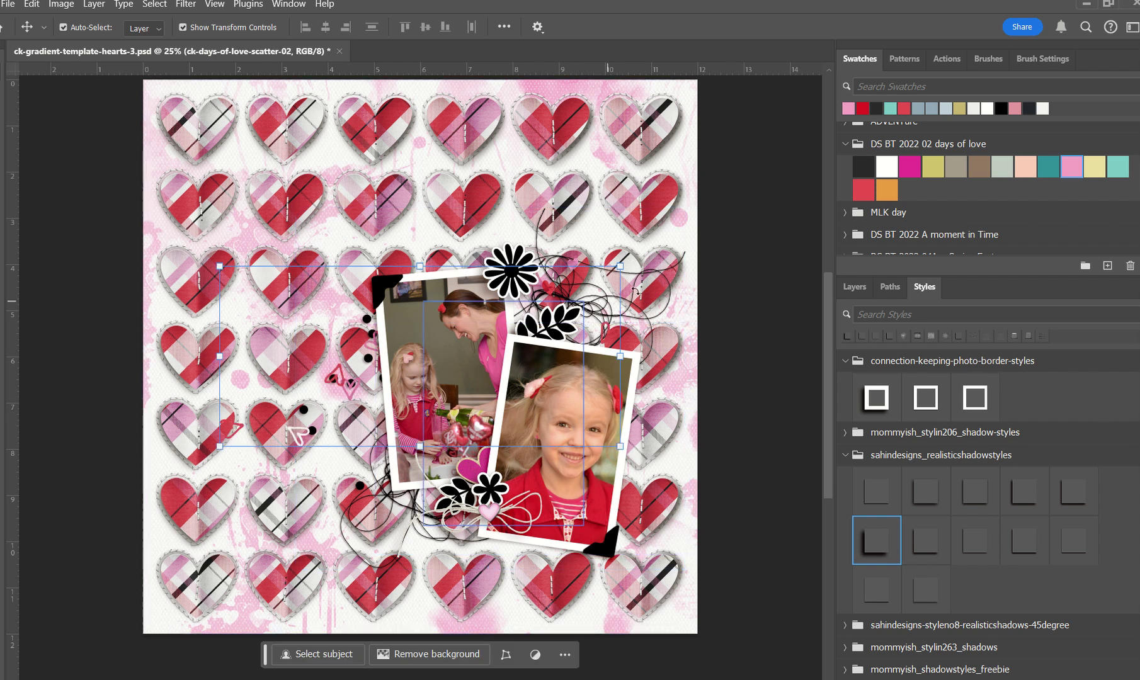
click(1024, 540)
click(759, 382)
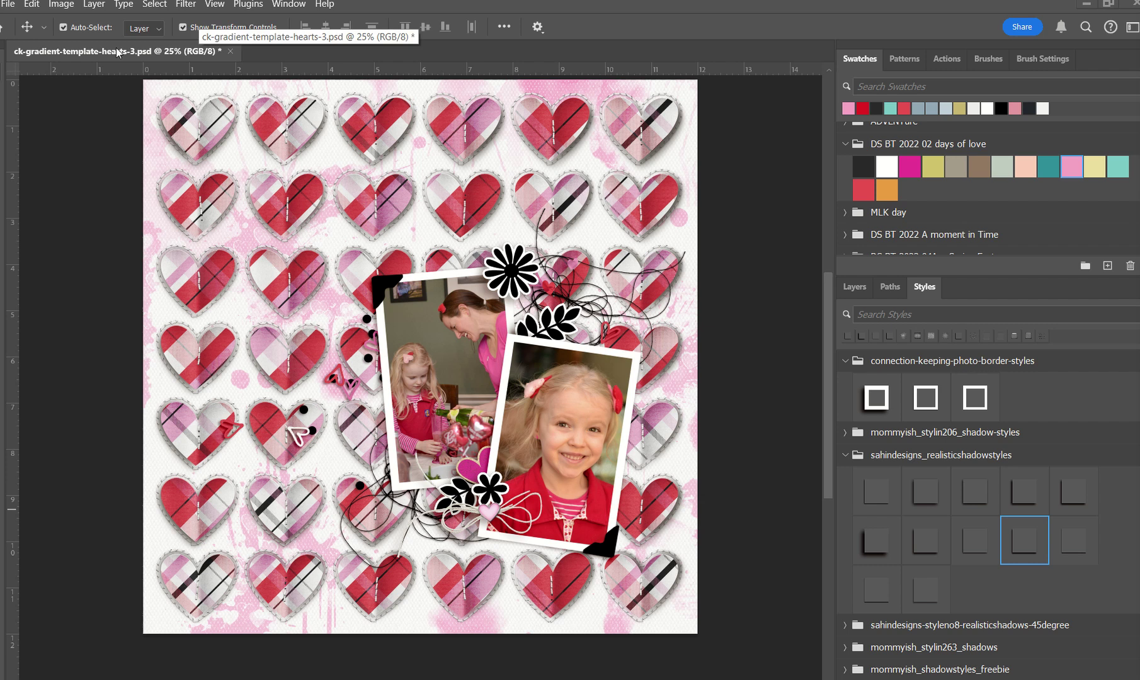
- Save the layout as ck-gradient-template-hearts-3-valentines in the layouts folder of 1 - templates - 02 and close it
click(10, 4)
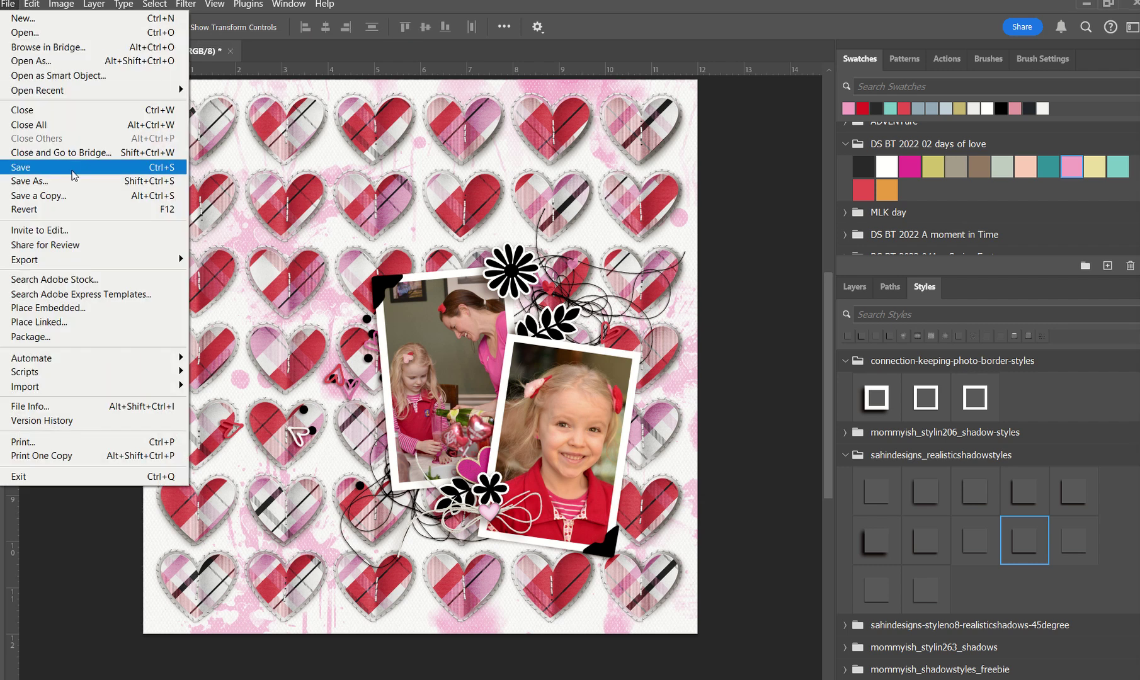
click(73, 180)
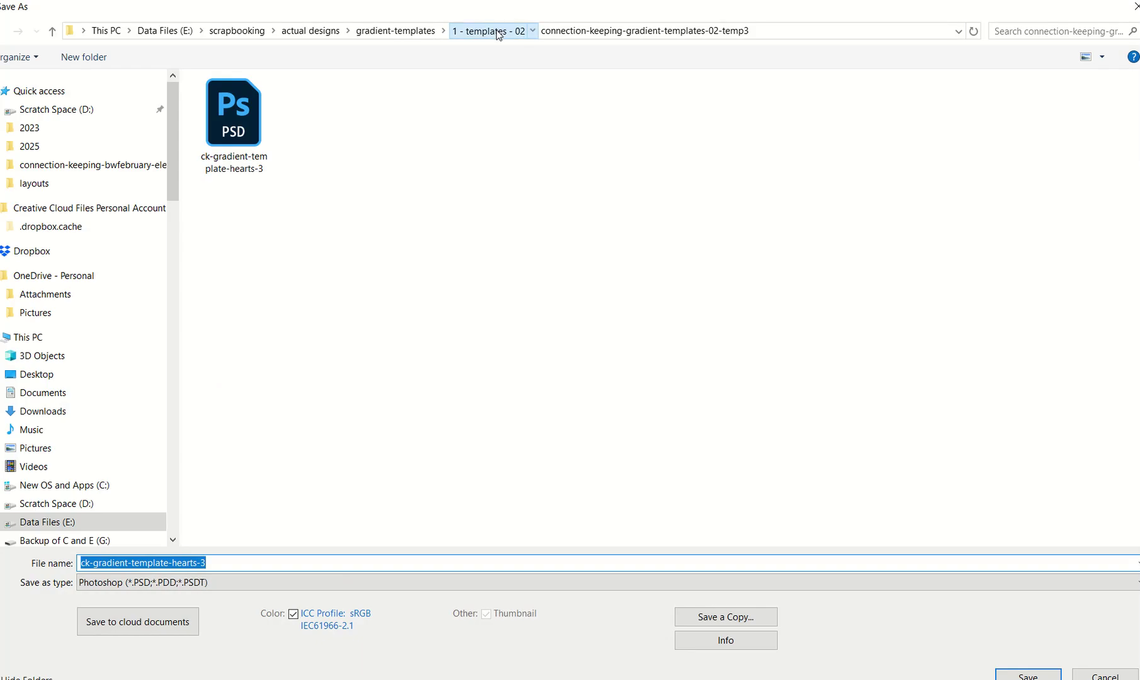
click(515, 35)
double_click(736, 141)
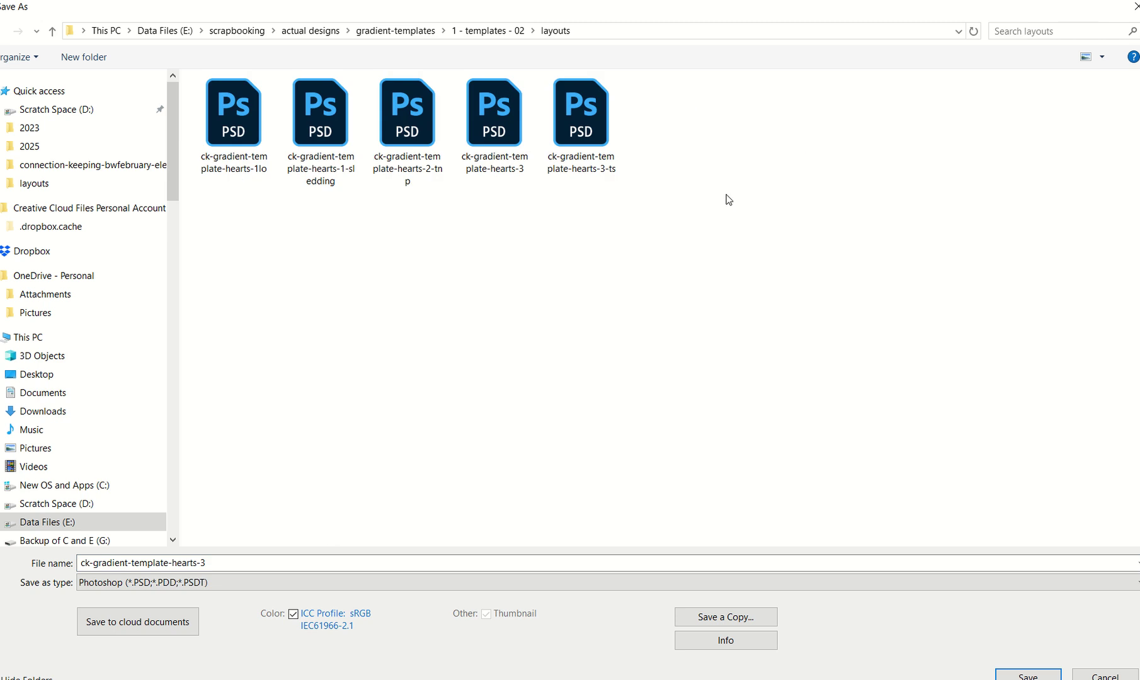
click(235, 563)
text(-valentines)
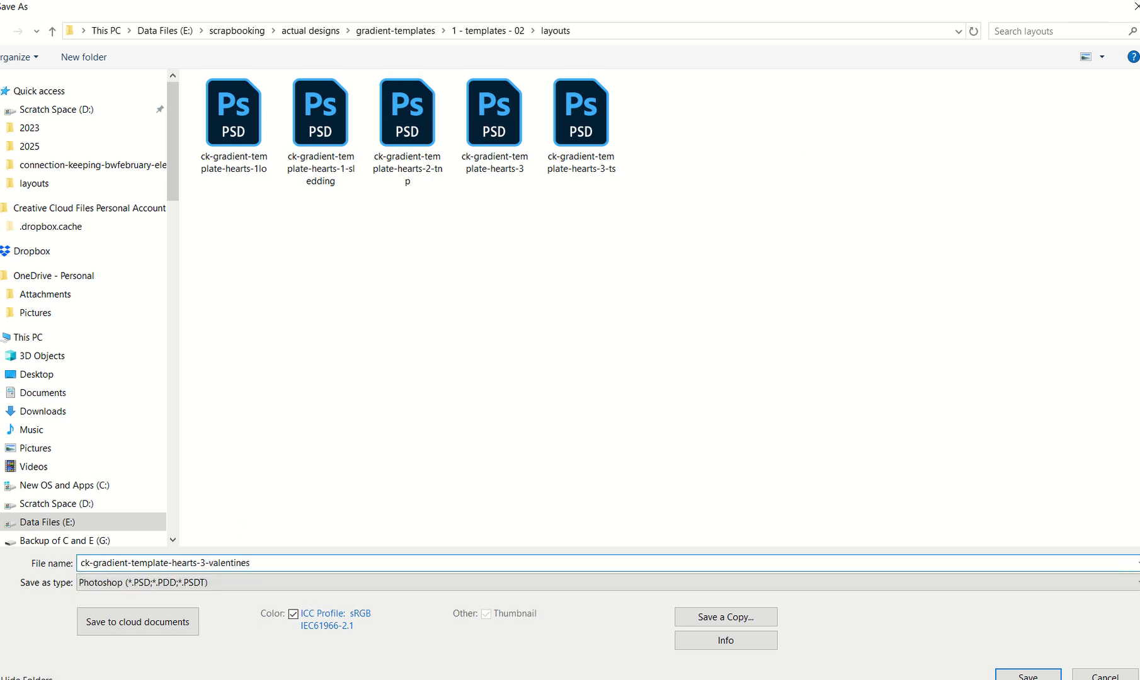
click(1027, 675)
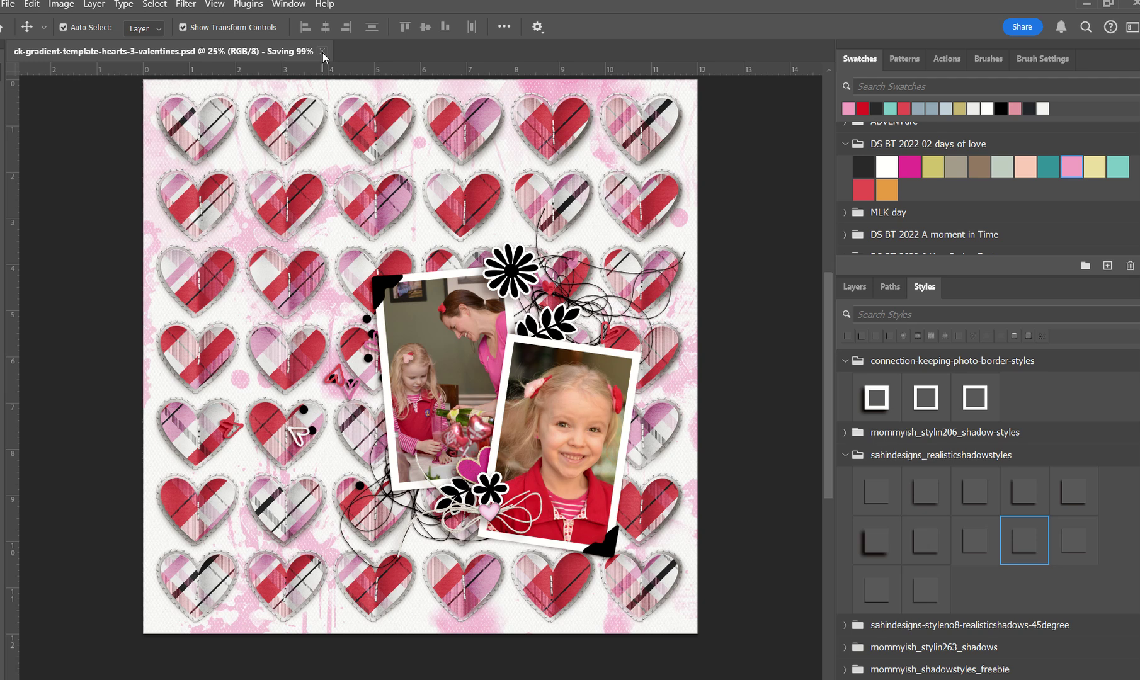
click(321, 51)
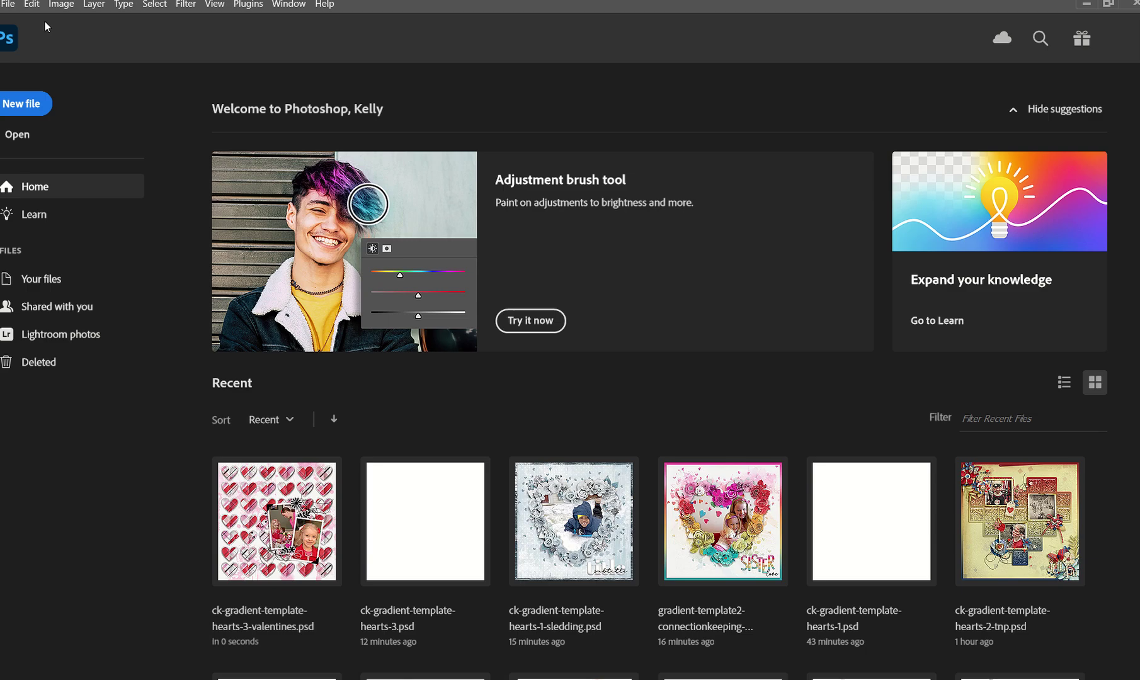
- Open ck-gradient-template-hearts-2 from the connection-keeping-gradient-templates-02-temp2 folder and remove its "Delete This Layer before Using" layer
click(4, 5)
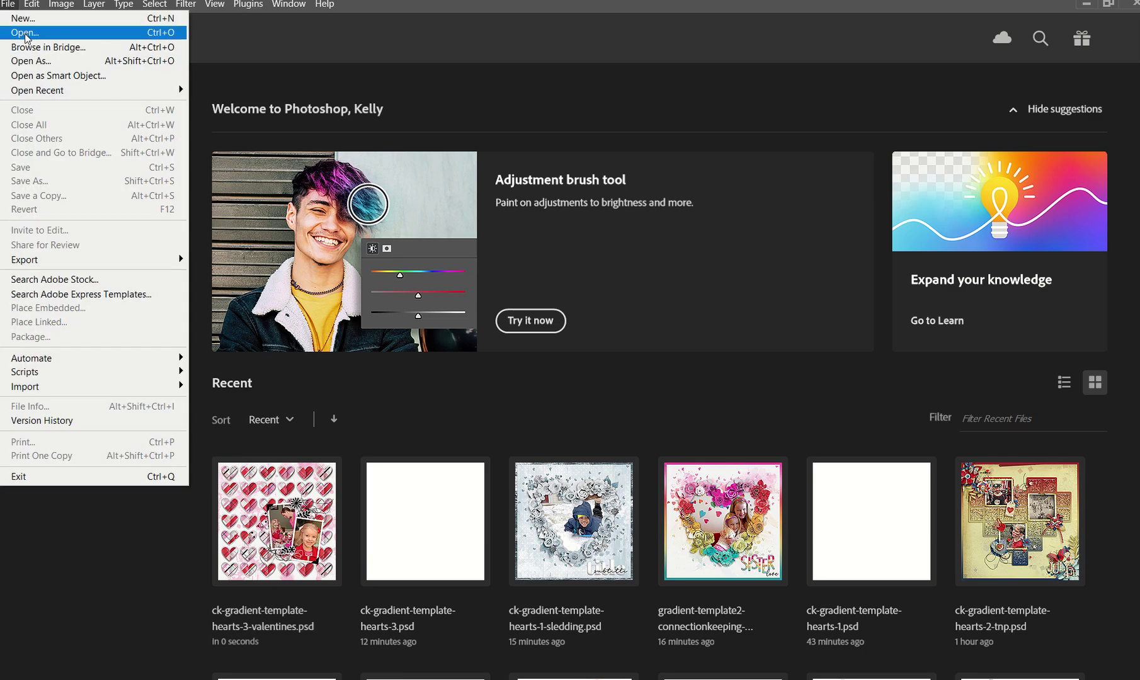
click(25, 32)
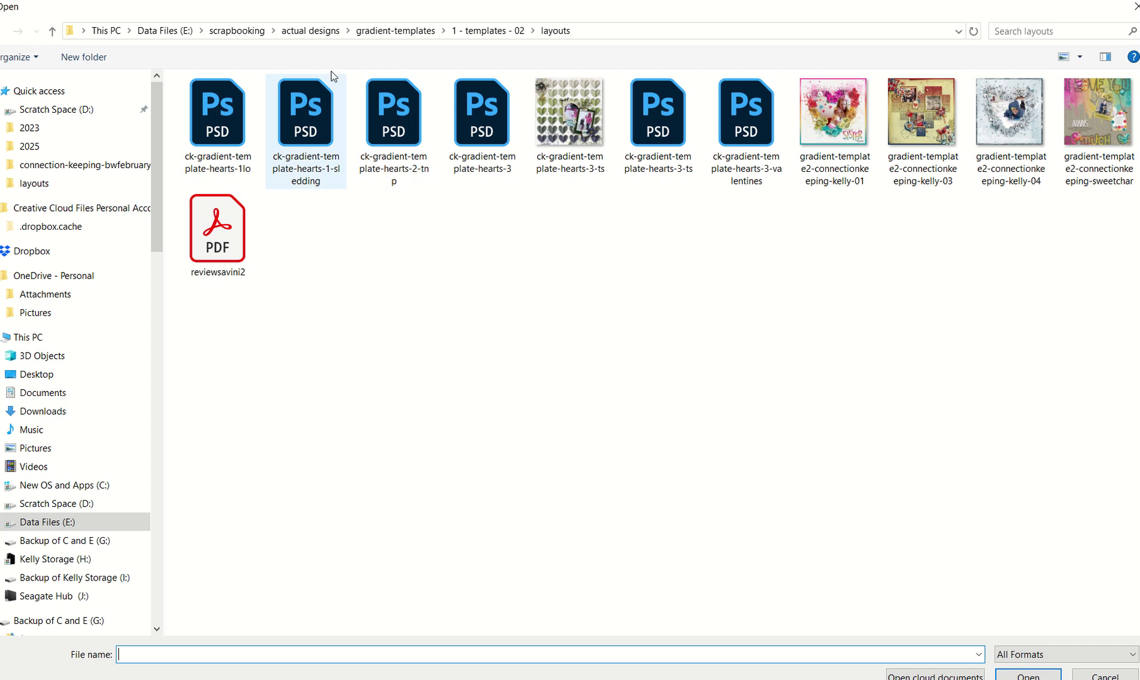
click(488, 31)
double_click(205, 144)
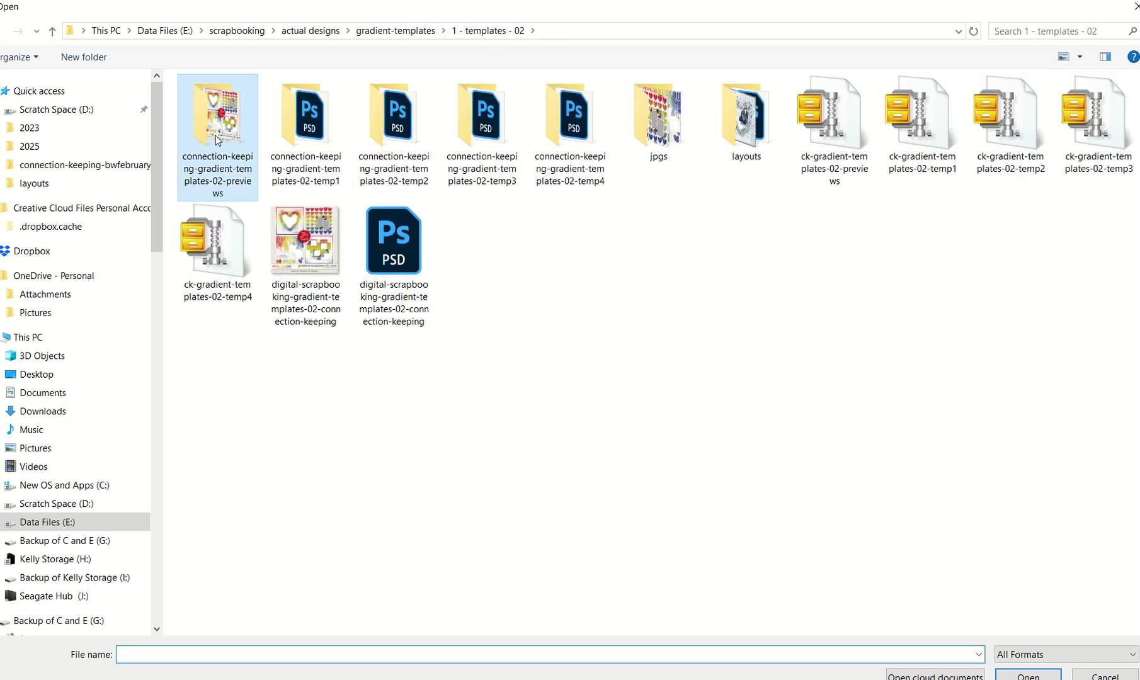
click(488, 31)
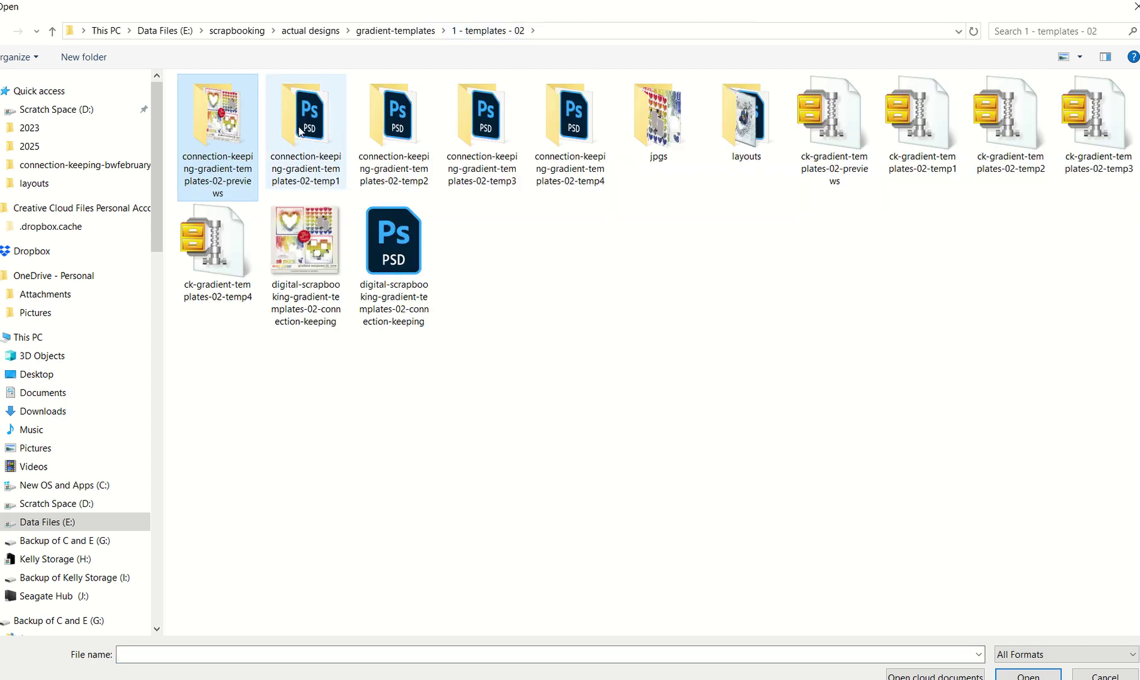
double_click(416, 129)
click(217, 119)
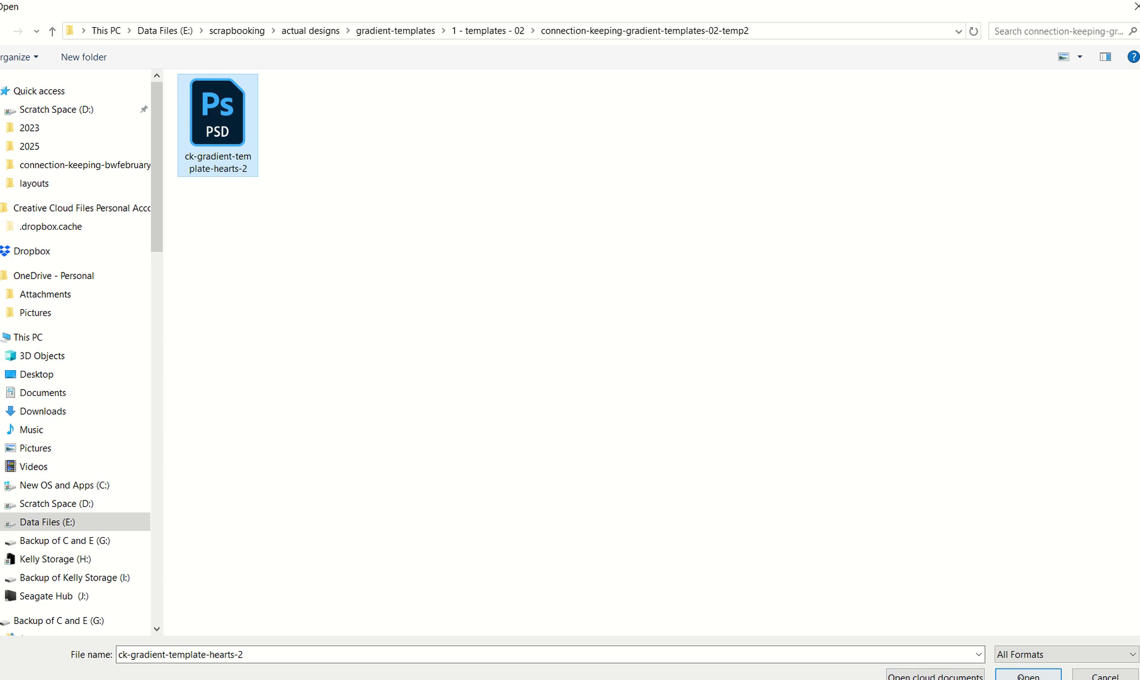
key(Return)
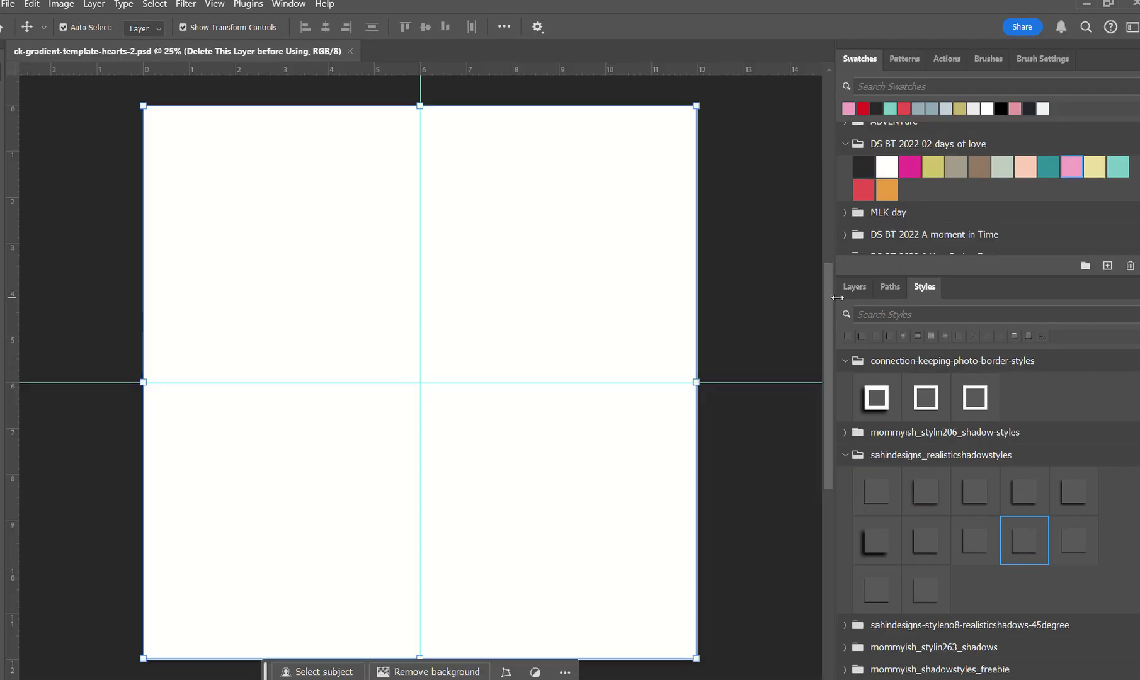
click(854, 287)
key(Delete)
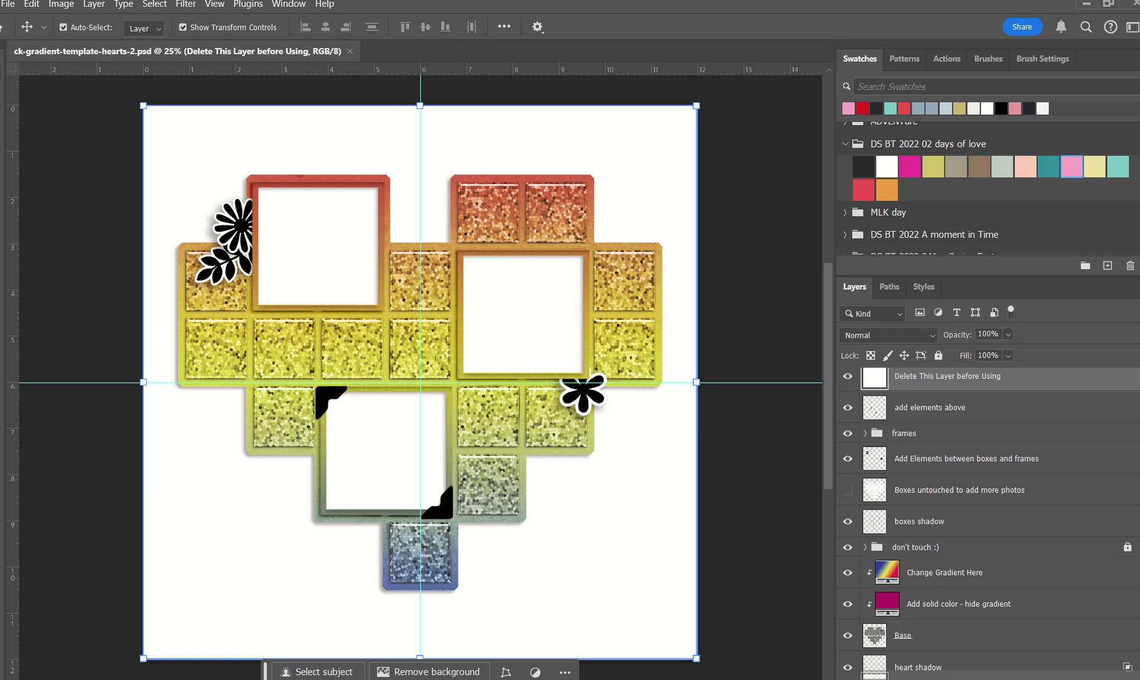
- Locate the gradient layers of the boxes, border and frames, and preview the frames in solid color instead of their gradient
click(623, 268)
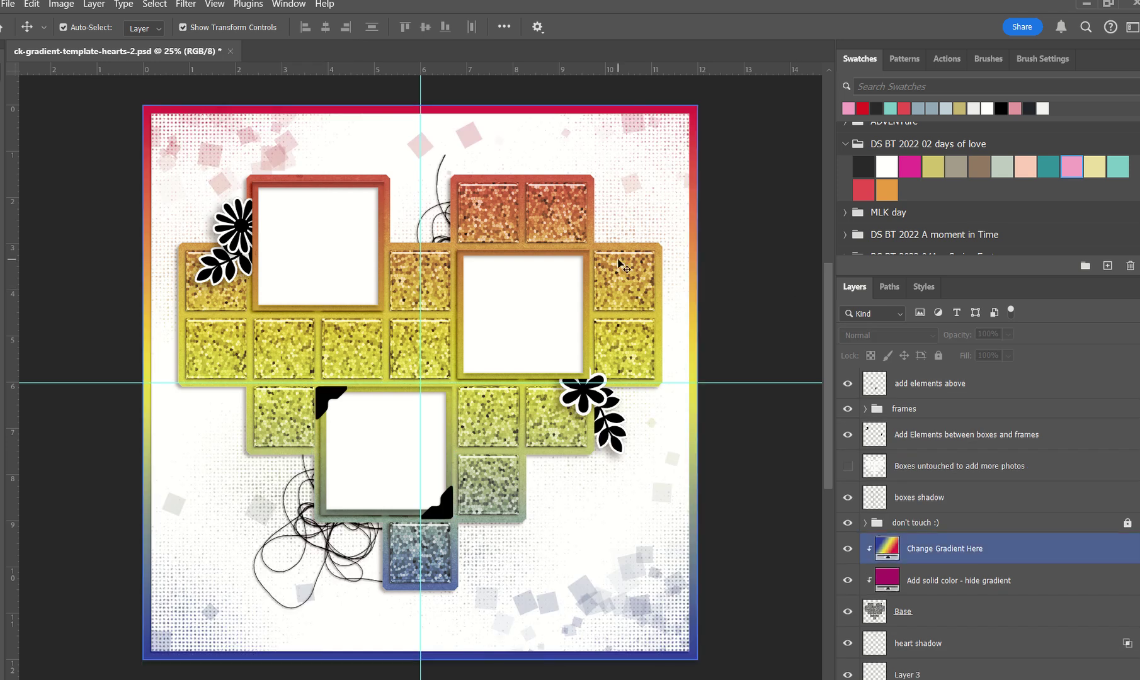
click(698, 202)
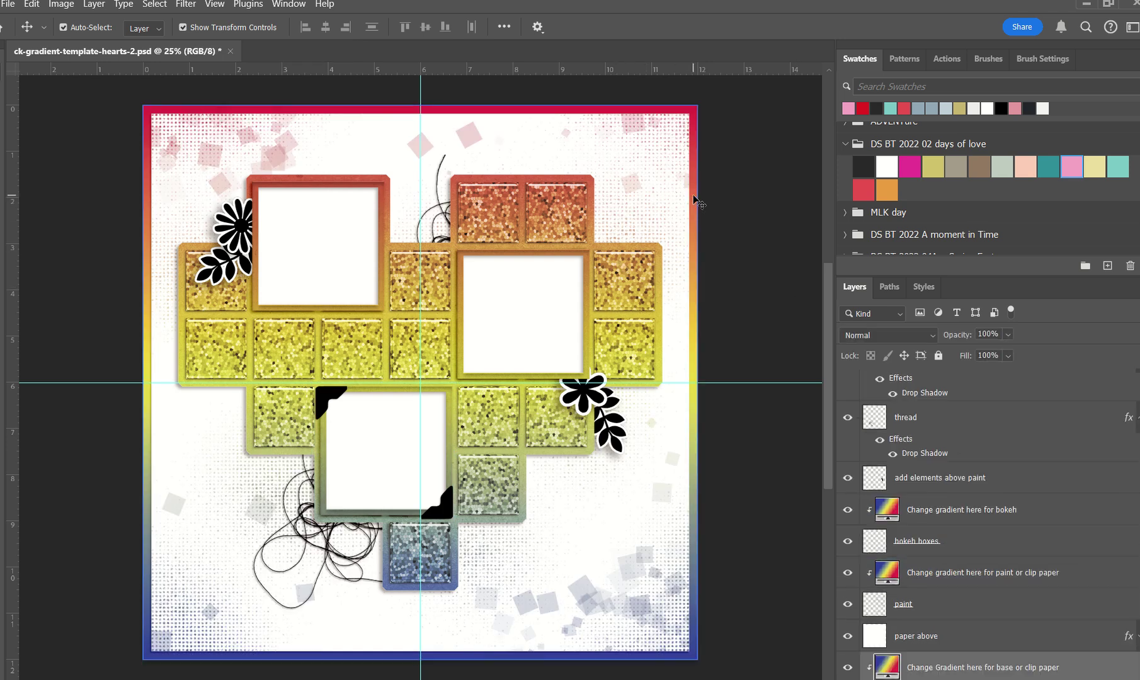
click(658, 248)
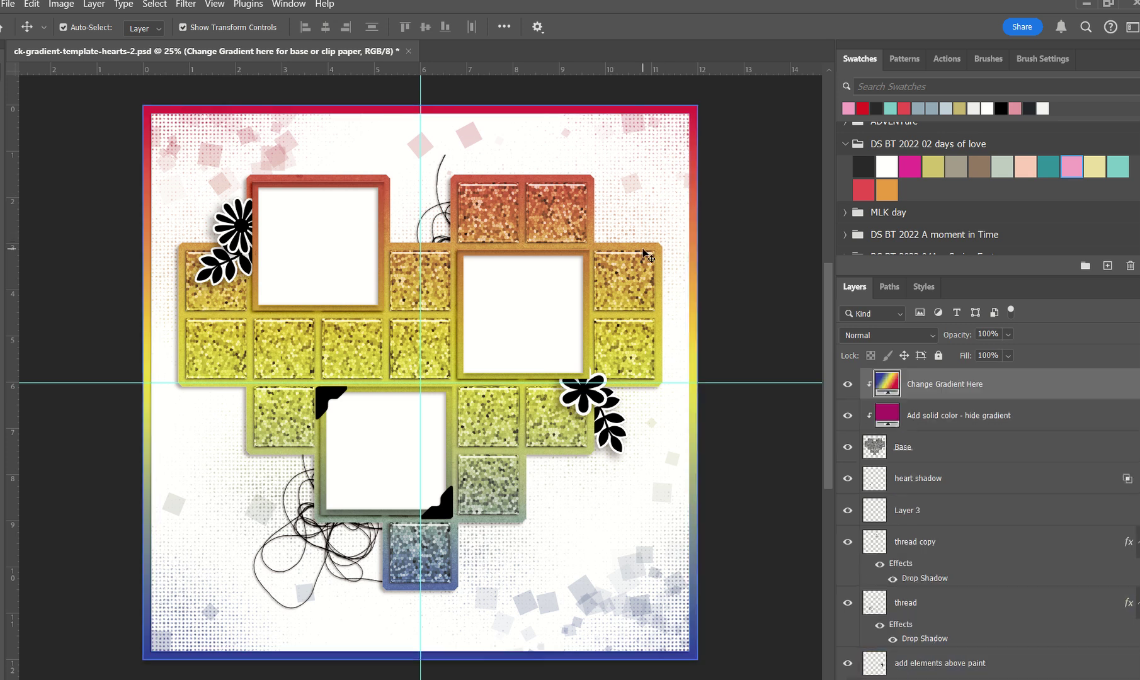
click(587, 279)
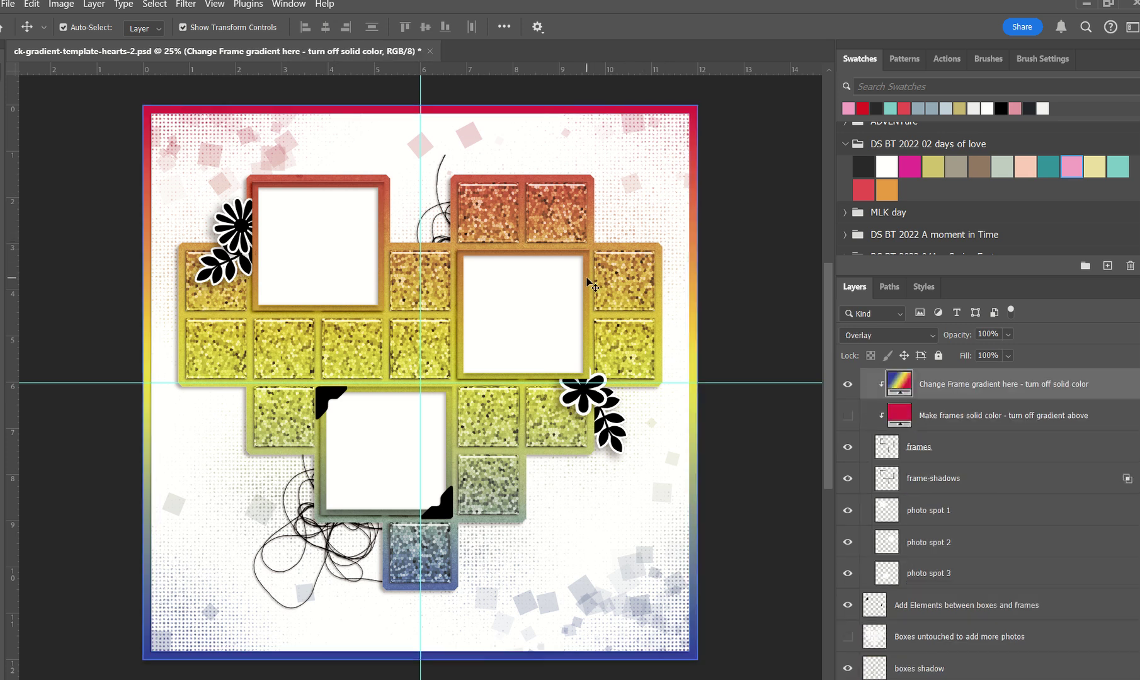
click(847, 384)
click(848, 416)
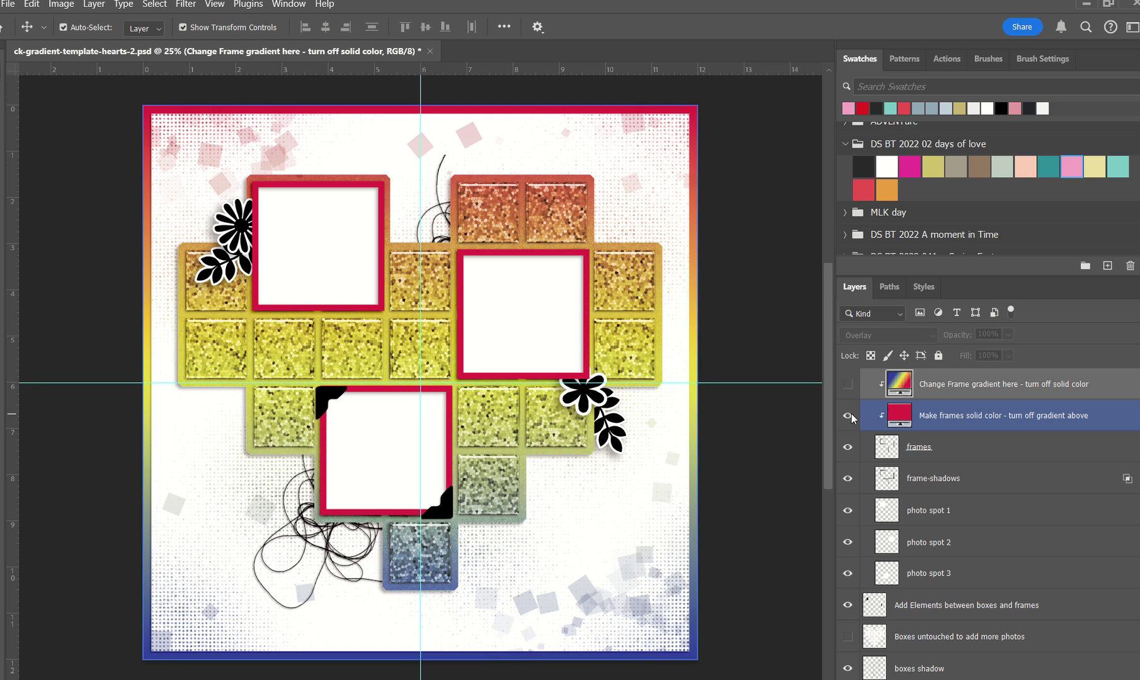
click(848, 415)
click(848, 384)
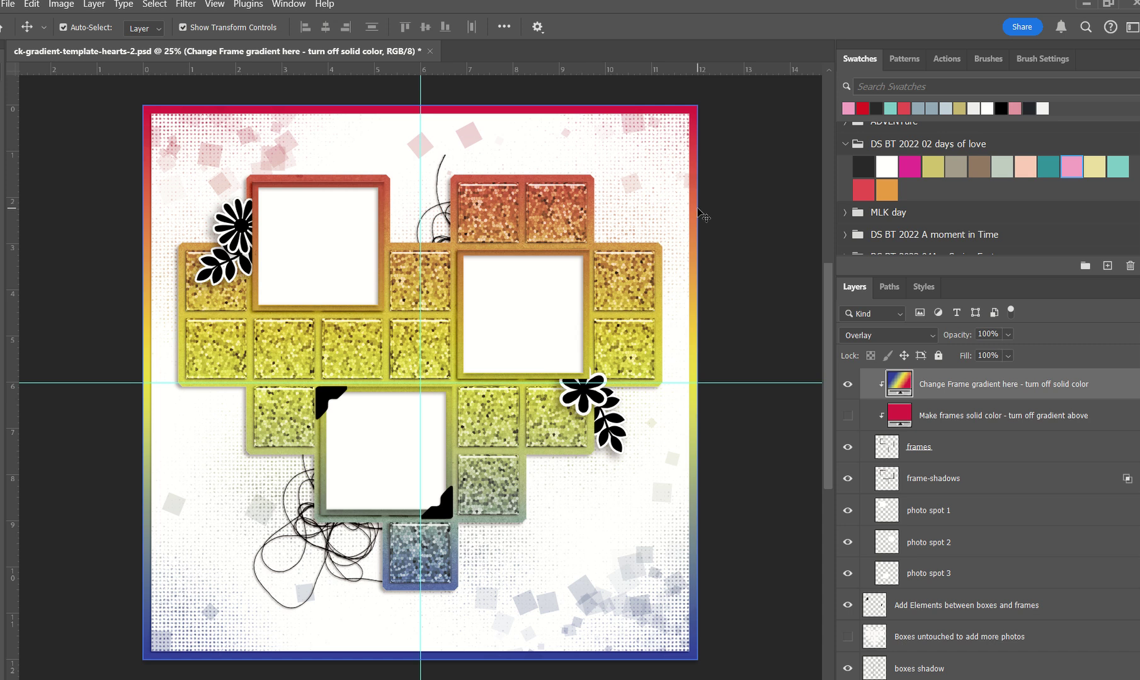
click(708, 137)
click(695, 130)
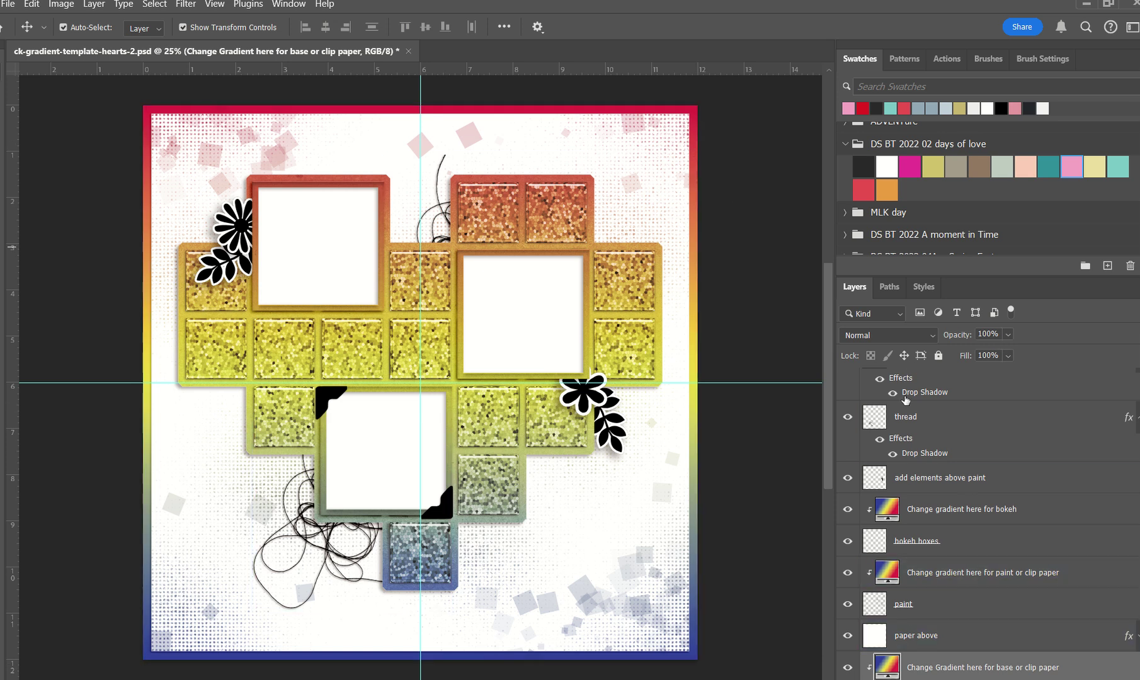
double_click(888, 664)
click(738, 312)
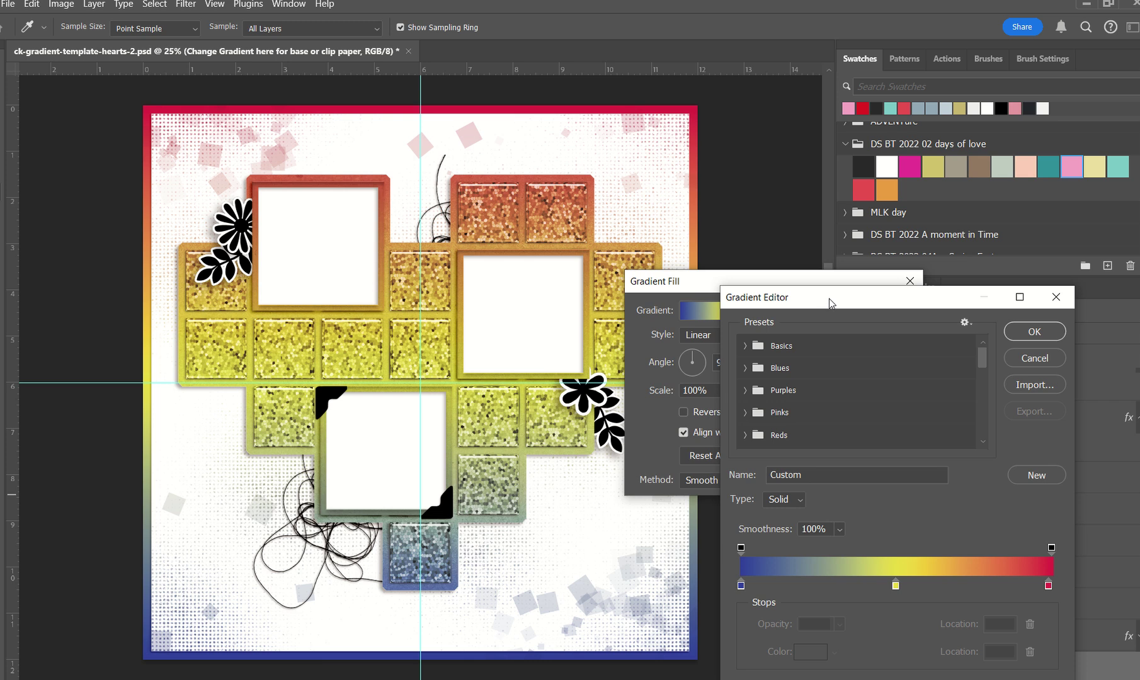
drag(830, 302, 477, 189)
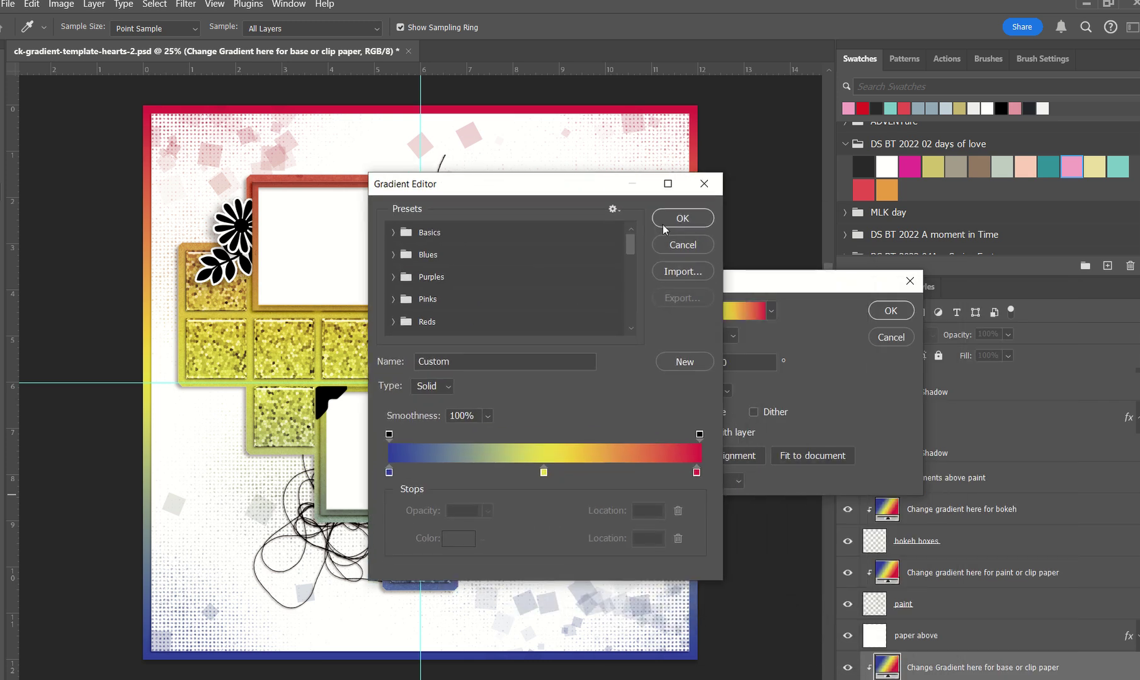
click(704, 183)
click(909, 280)
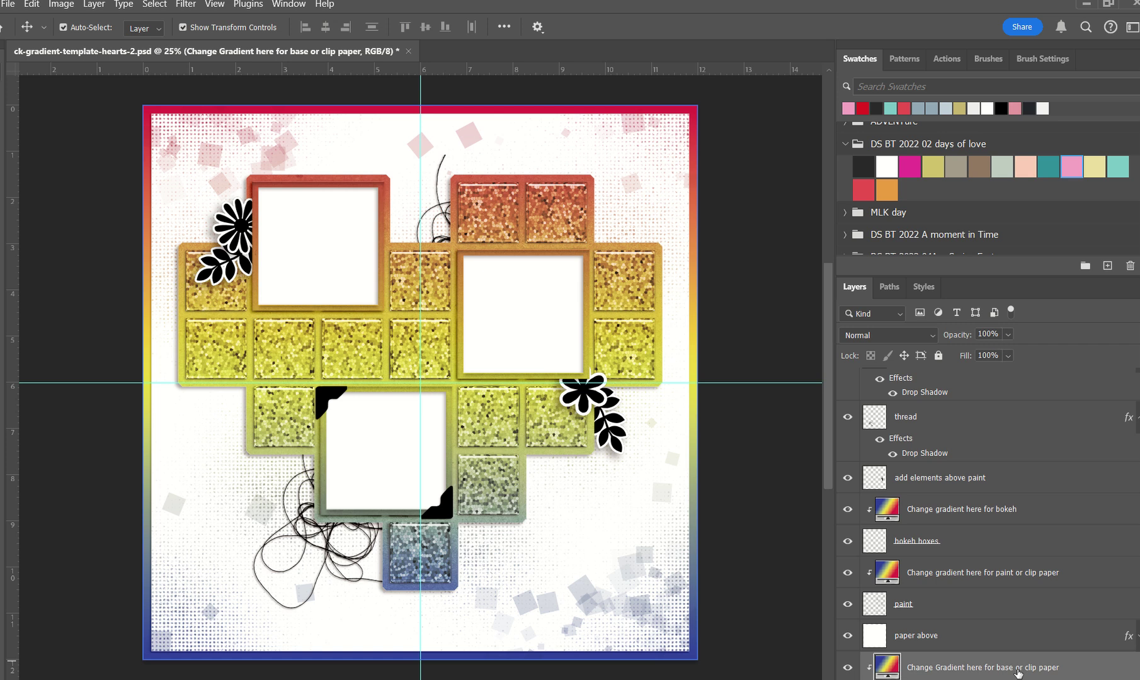
- Recolor the "Change Gradient here for base or clip paper" stops to dark teal, olive yellow and magenta from the days of love swatches
double_click(887, 668)
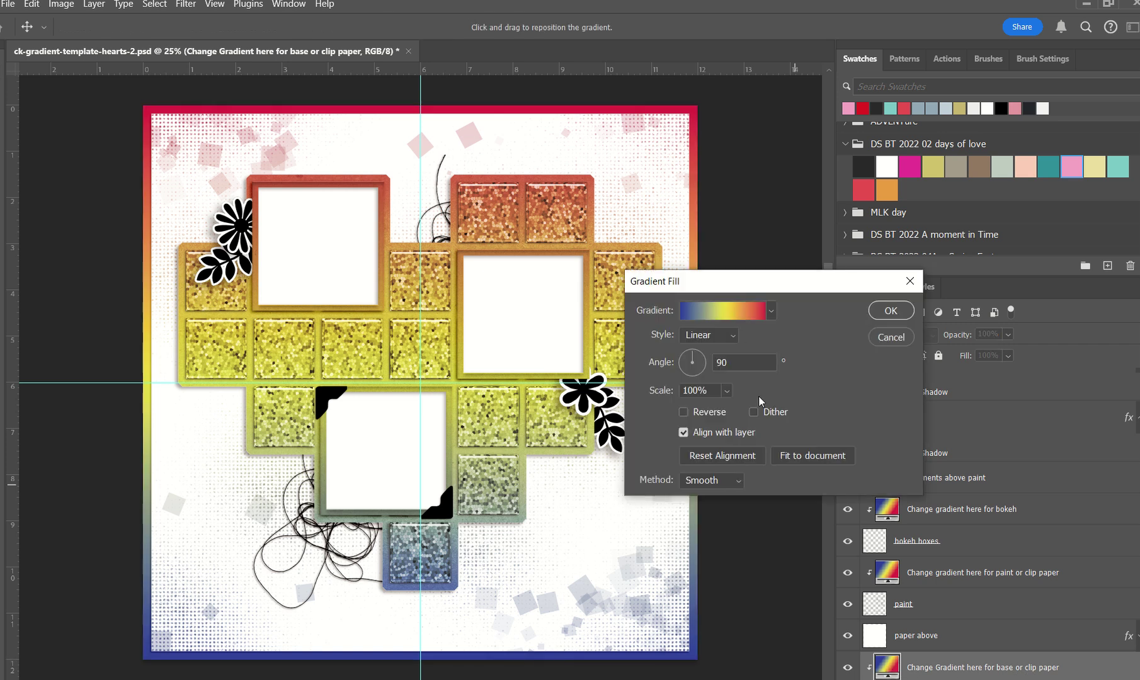
click(700, 318)
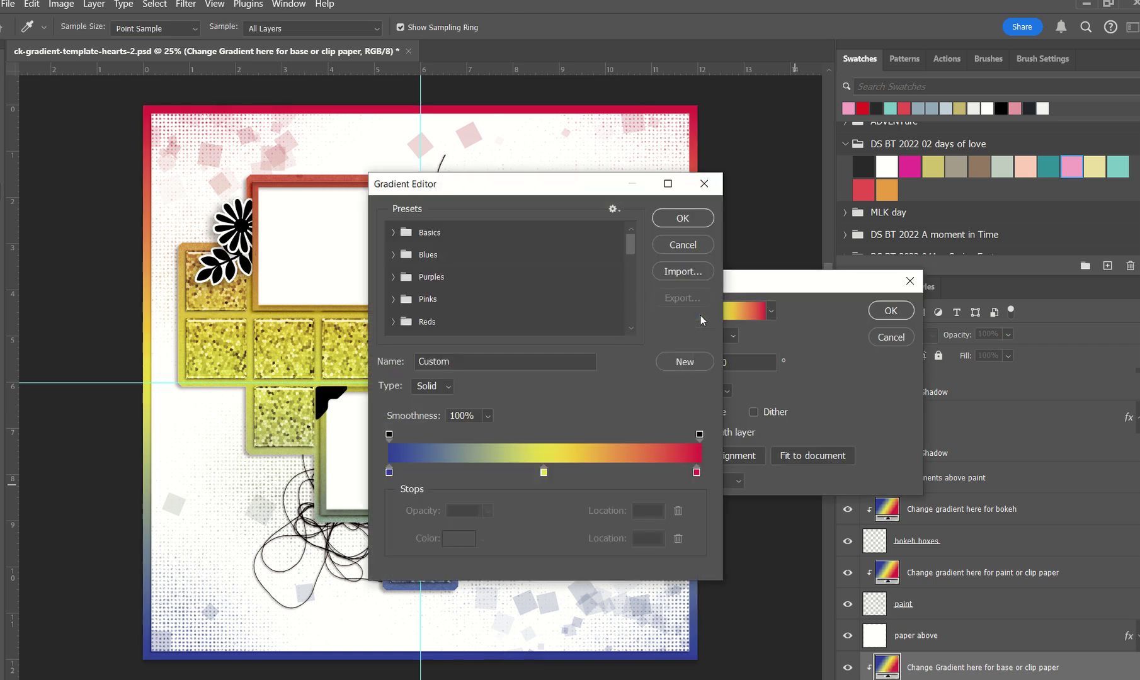
click(388, 473)
click(1049, 167)
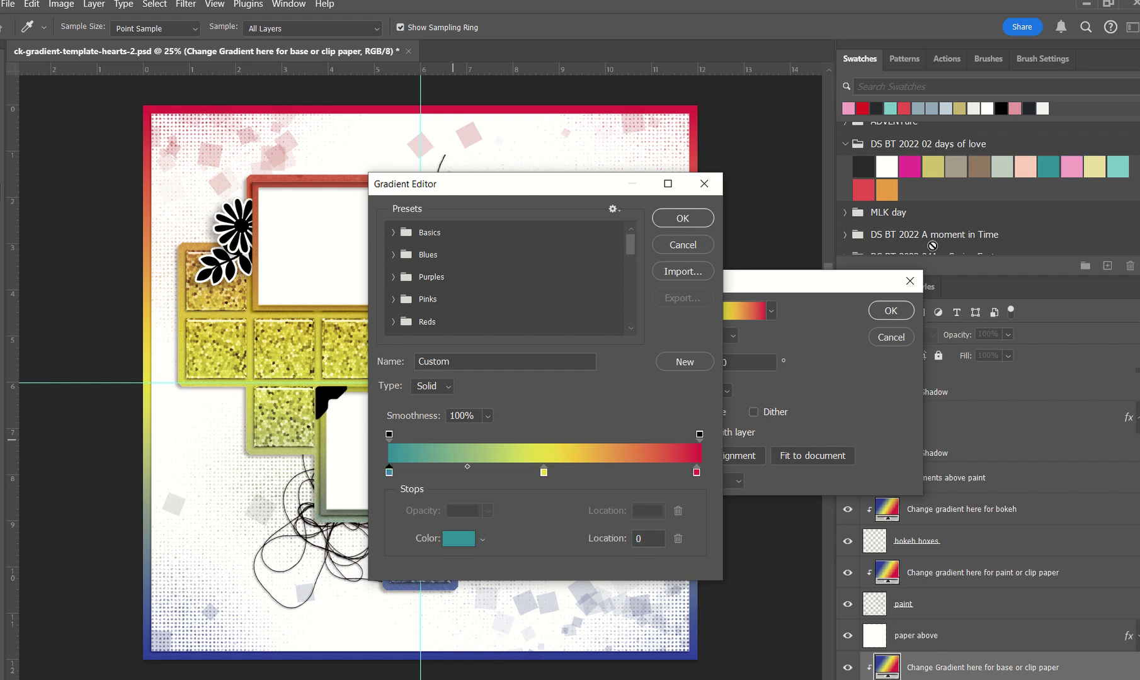
click(544, 472)
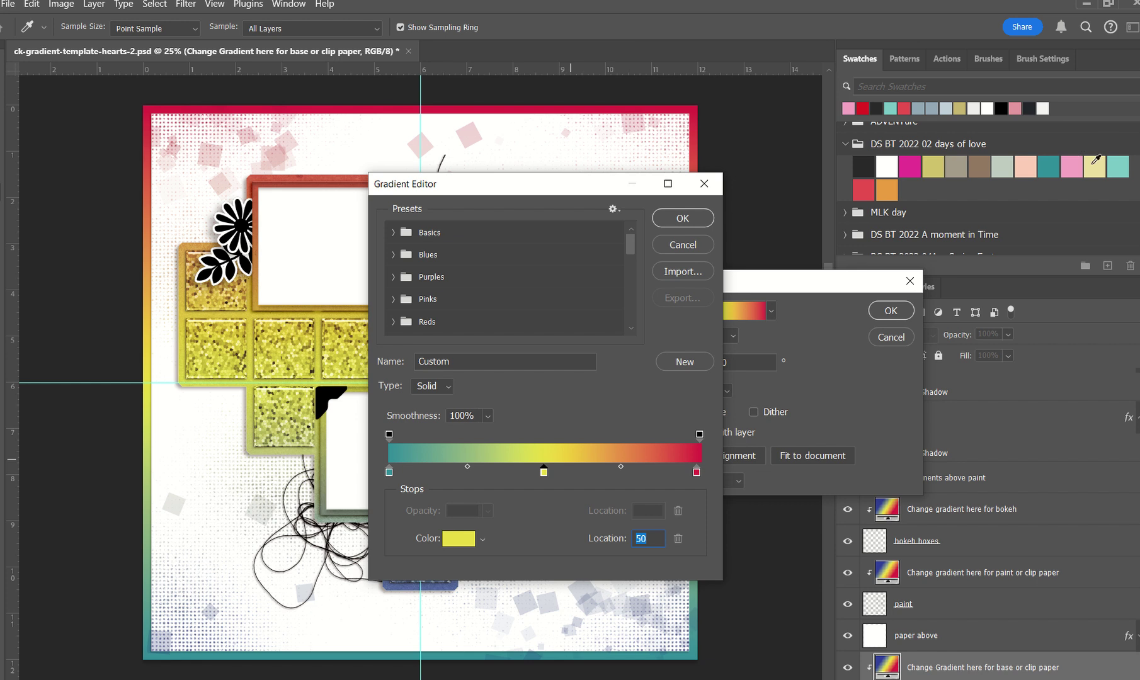
click(942, 167)
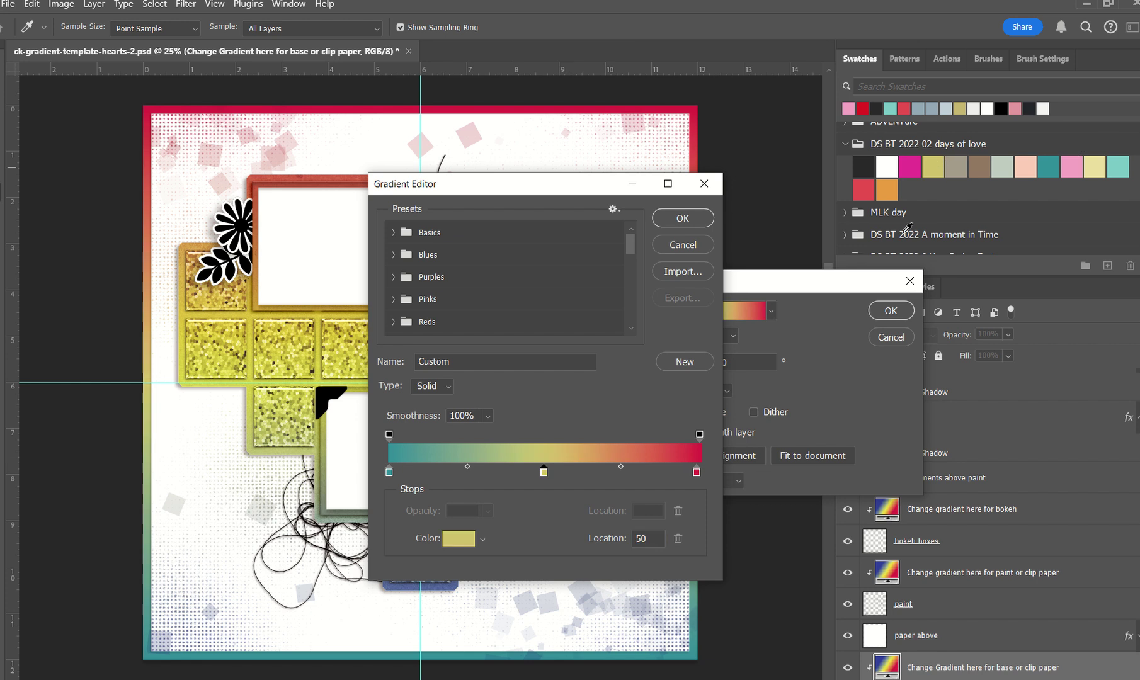
click(696, 472)
click(909, 166)
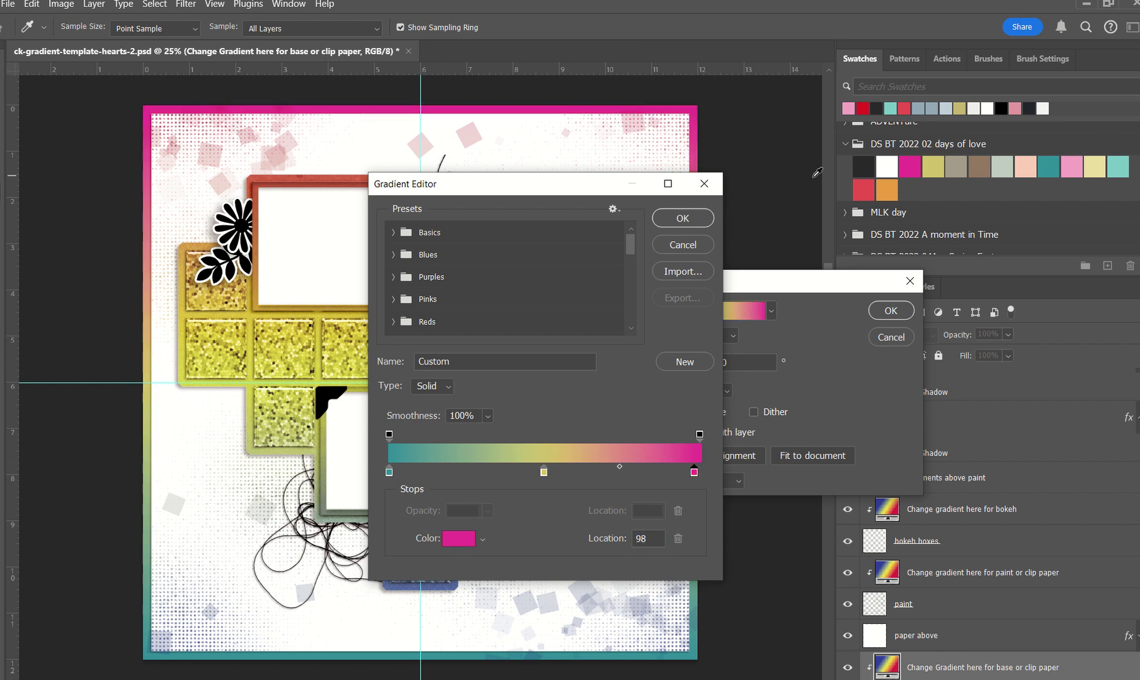
click(708, 218)
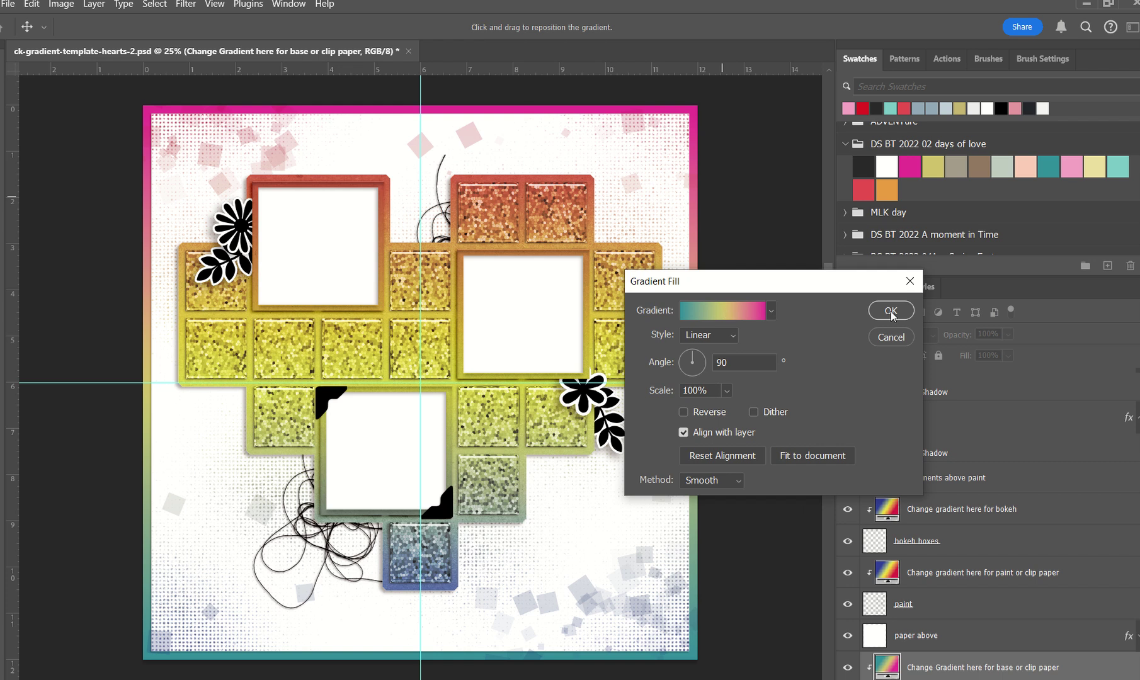
click(891, 311)
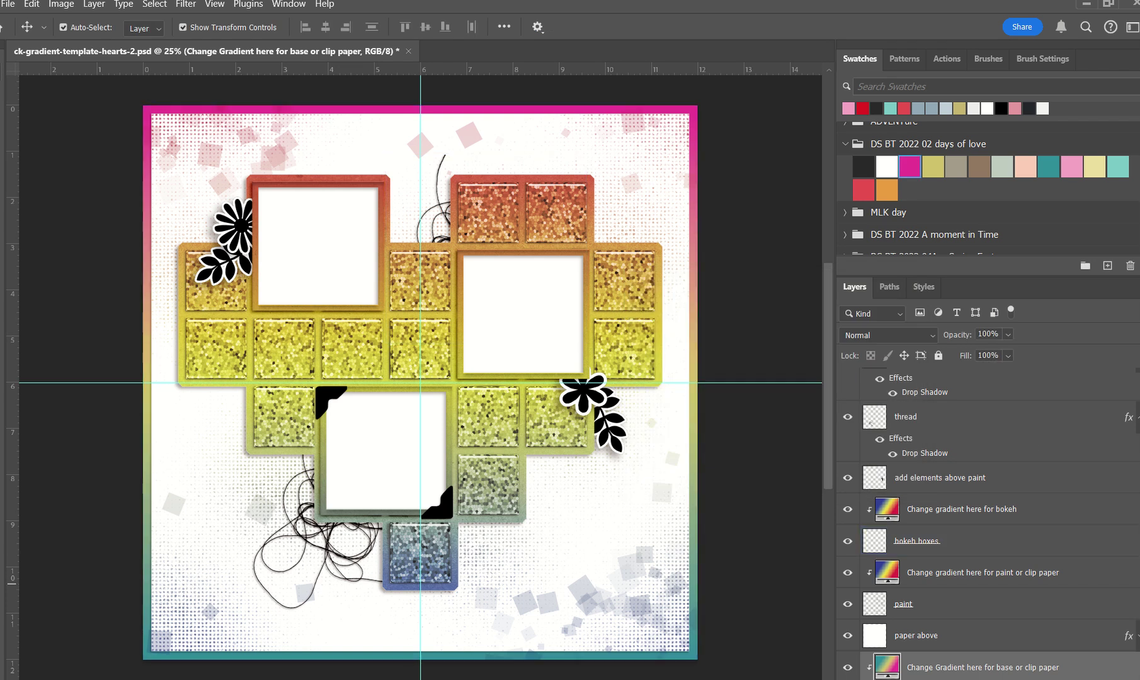
- Duplicate the "Change Gradient here for base or clip paper" layer and try to move the copy up to the heart's "Change Gradient Here" layer
scroll(982, 566, down, 1)
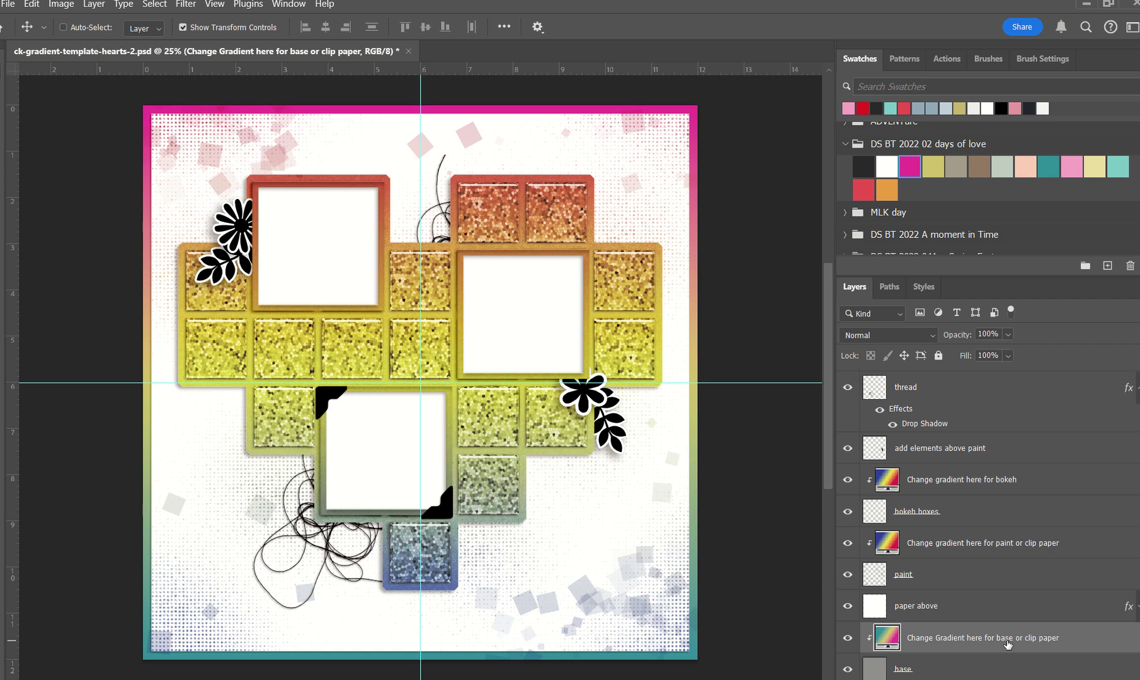
drag(1010, 644, 1029, 352)
drag(1029, 417, 1017, 374)
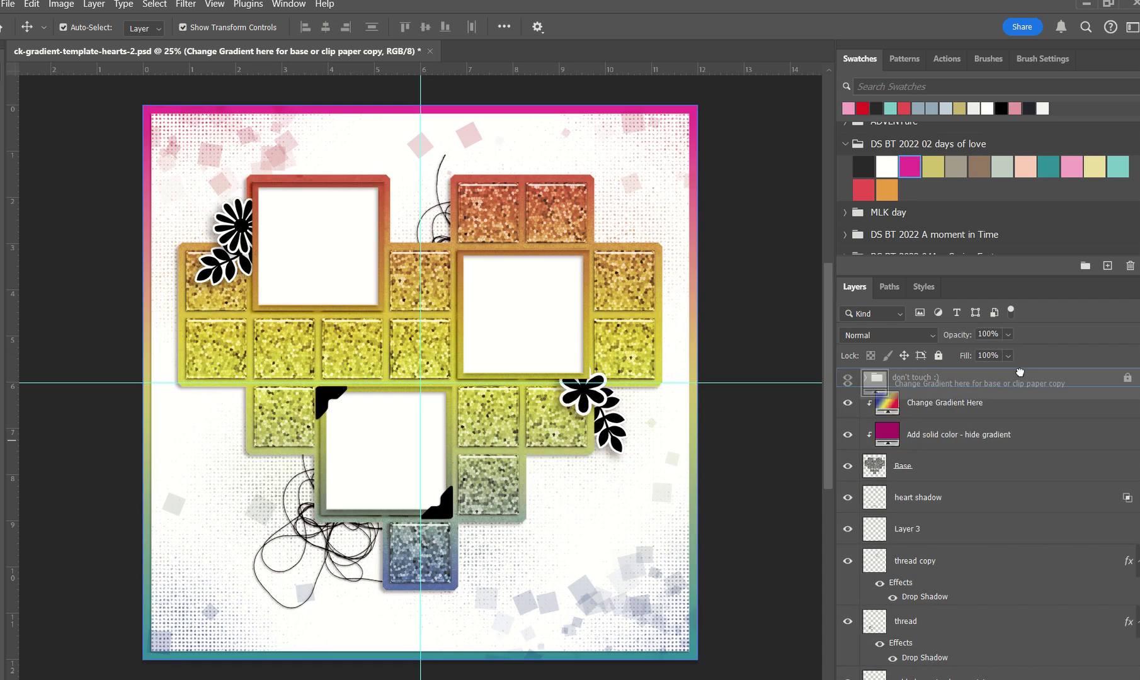
click(1021, 446)
click(1011, 458)
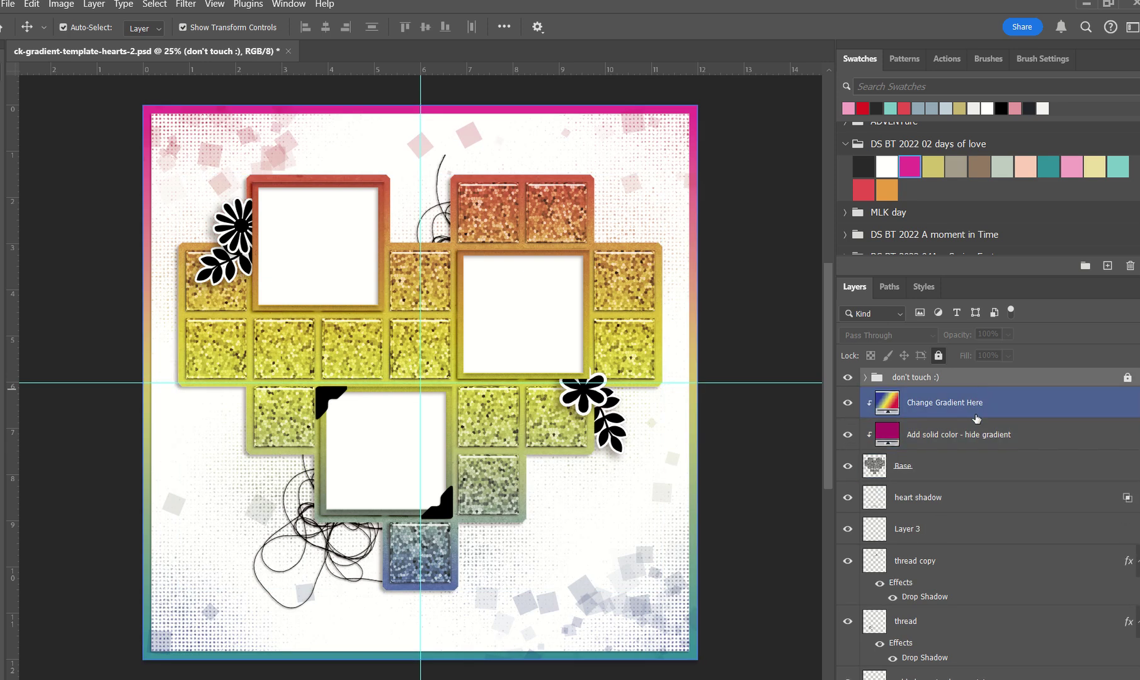
click(694, 421)
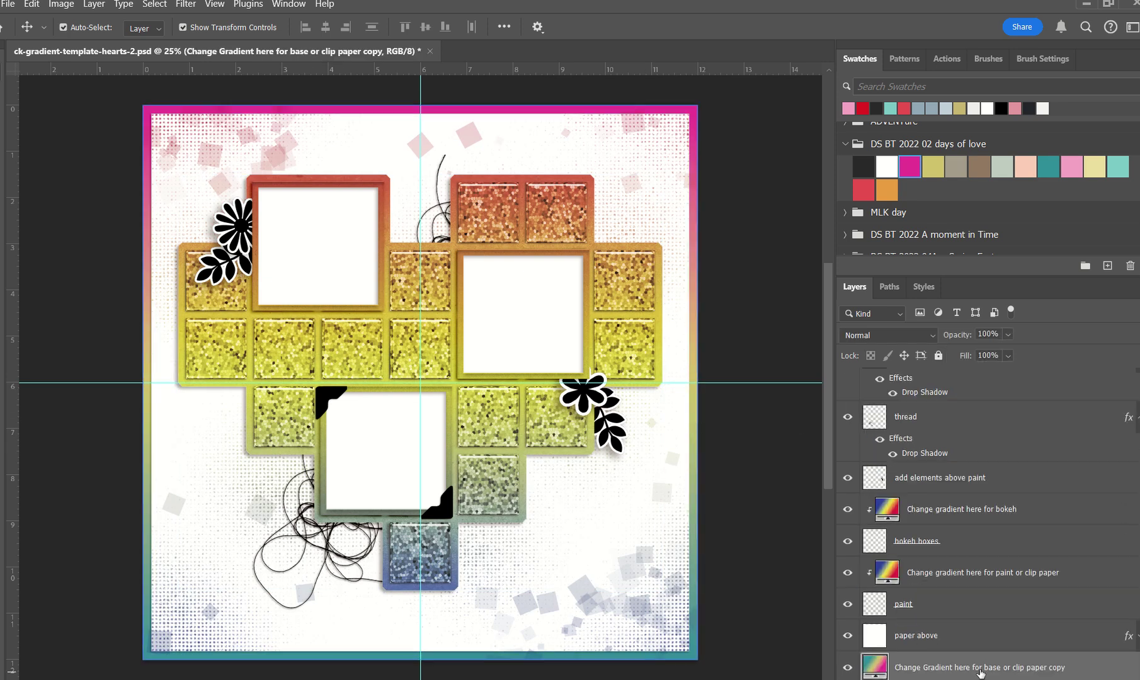
- Duplicate the gradient copy again, place it above "Change gradient here for paint or clip paper" and clip it to the paint layer
key(ctrl+j)
mouse_move(981, 669)
mouse_down()
mouse_move(986, 650)
mouse_move(1006, 656)
mouse_move(991, 654)
mouse_move(1007, 620)
mouse_move(996, 612)
mouse_move(991, 508)
mouse_up()
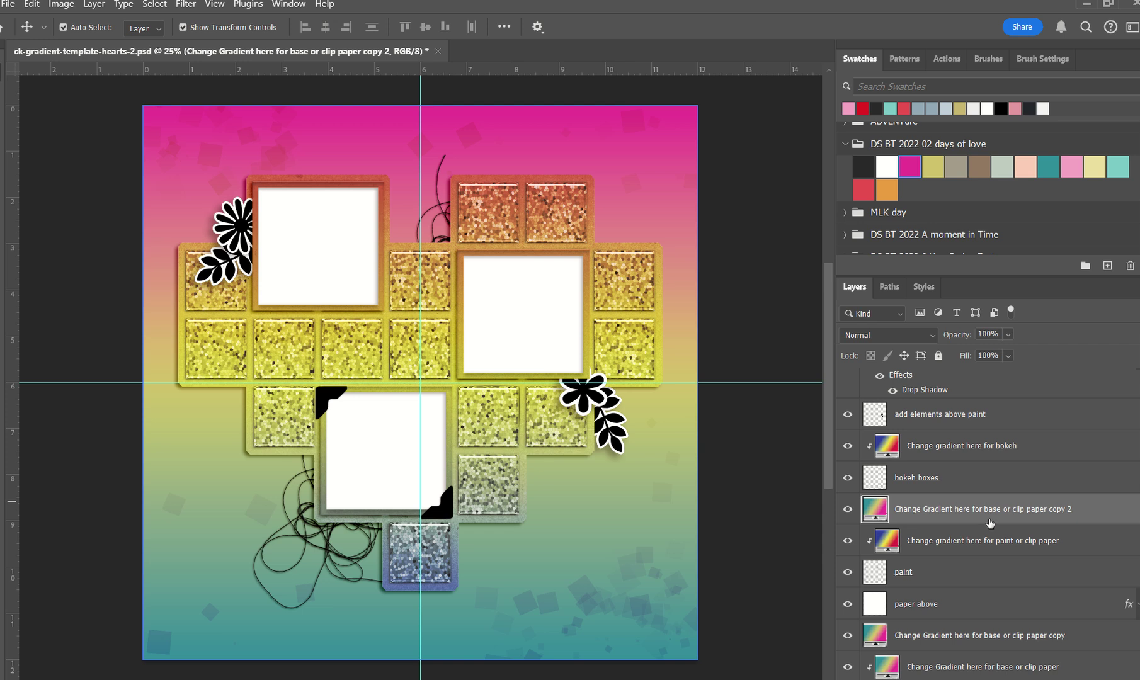
alt+click(986, 524)
- Move the first gradient copy above "Change gradient here for bokeh" and clip it to the bokeh boxes layer
click(993, 604)
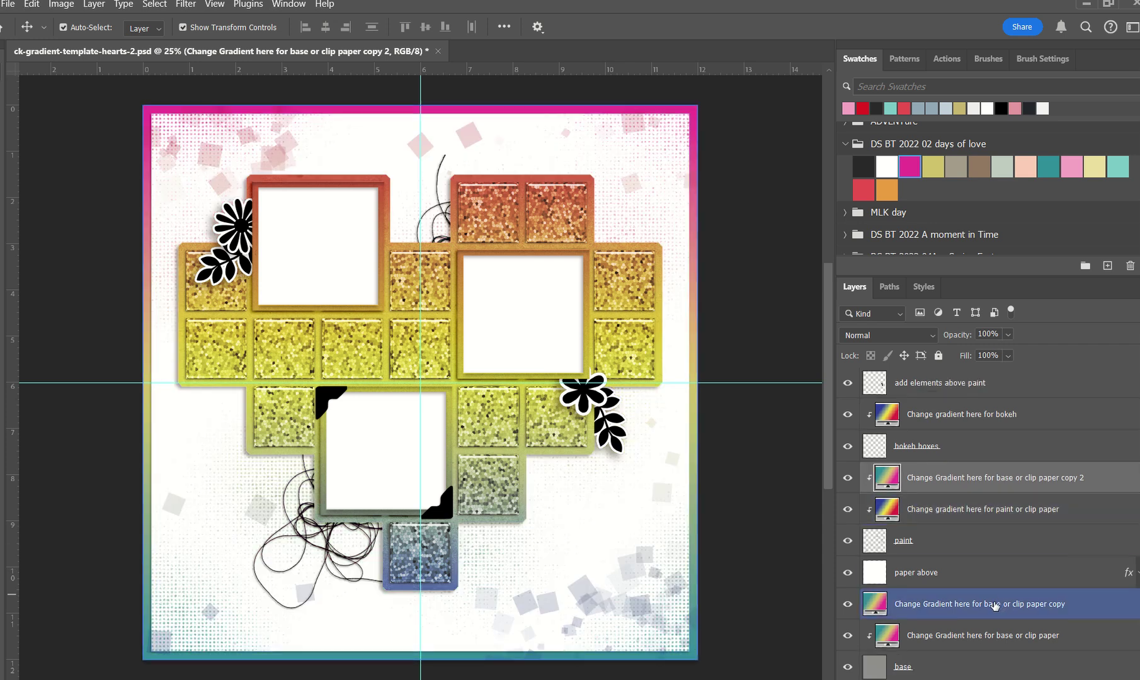
drag(993, 604, 988, 424)
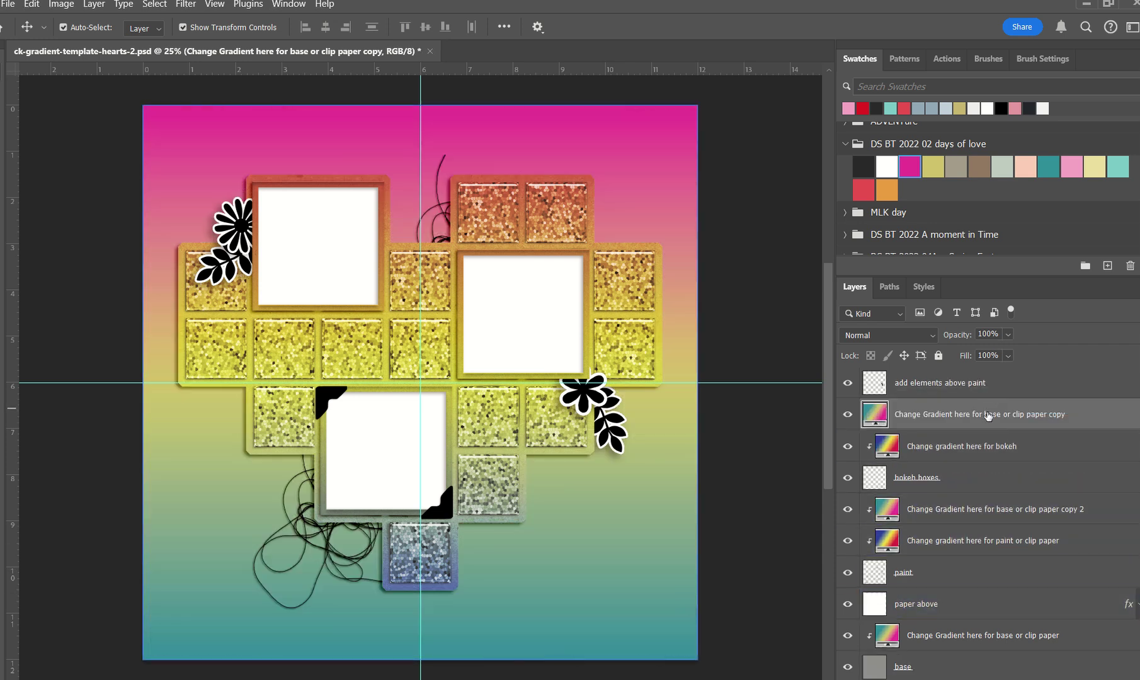
alt+click(989, 426)
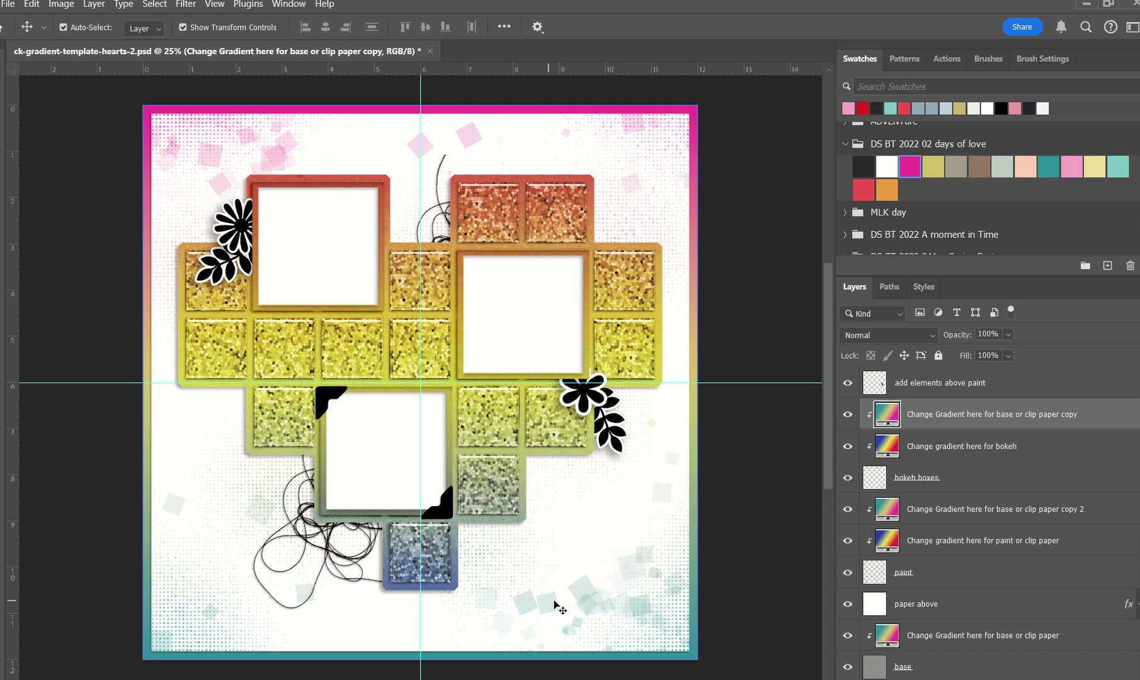
- Hide and reshow the bokeh boxes and paint layers to examine which background areas each recolored gradient affects
click(847, 479)
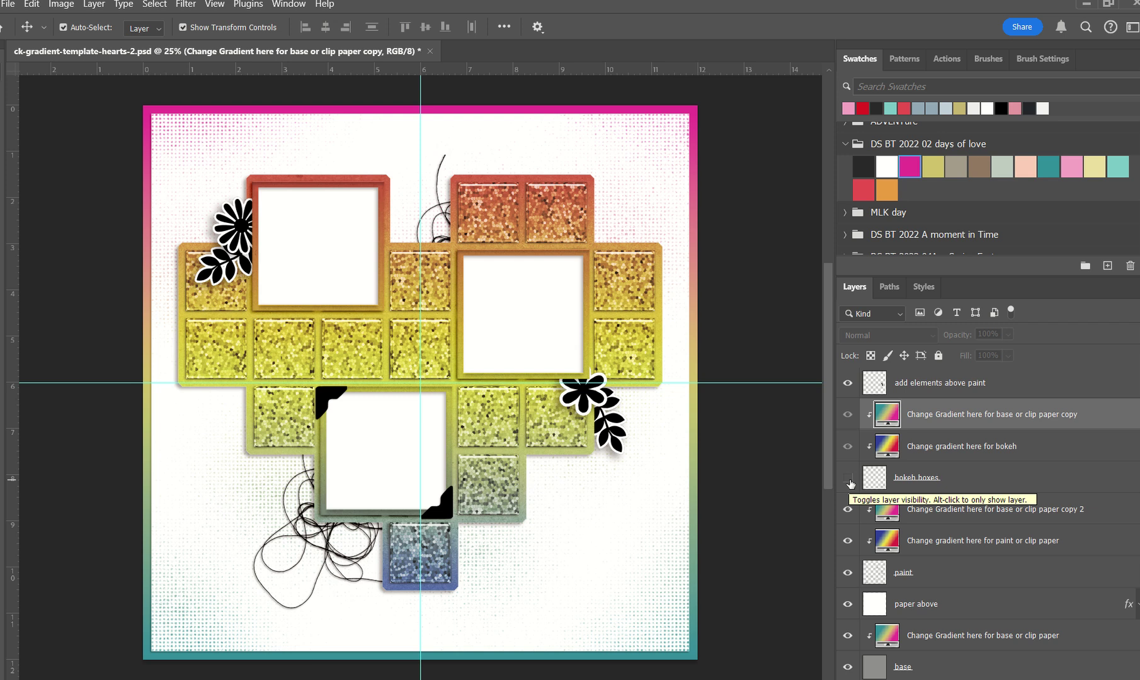
click(848, 478)
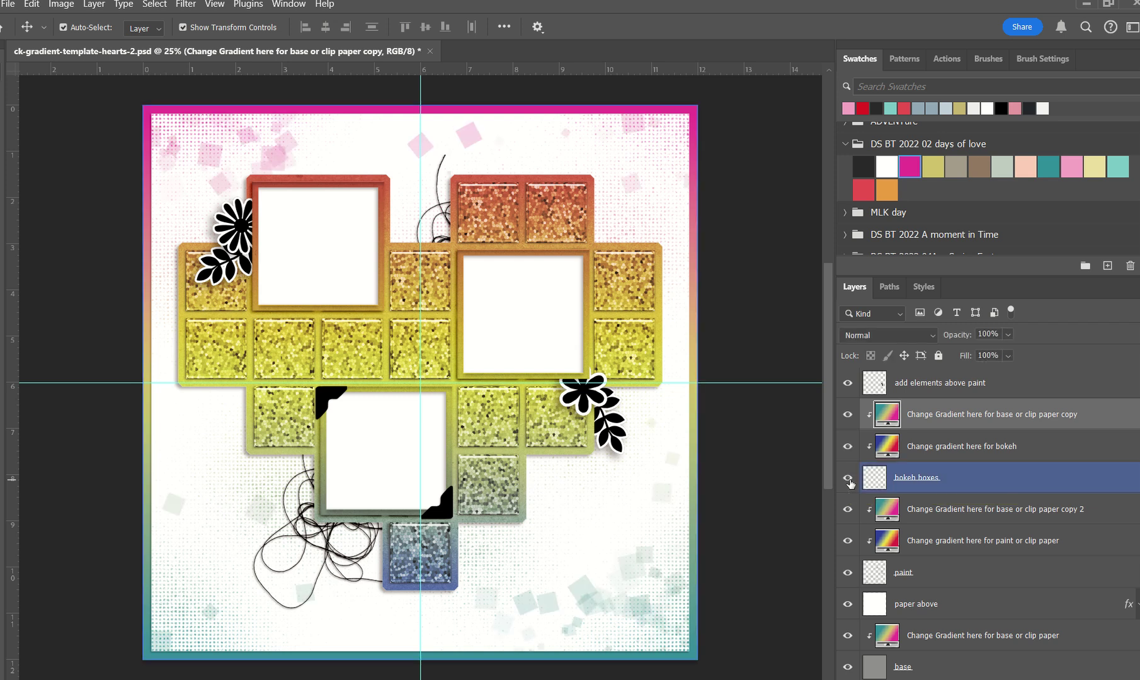
click(847, 573)
click(846, 573)
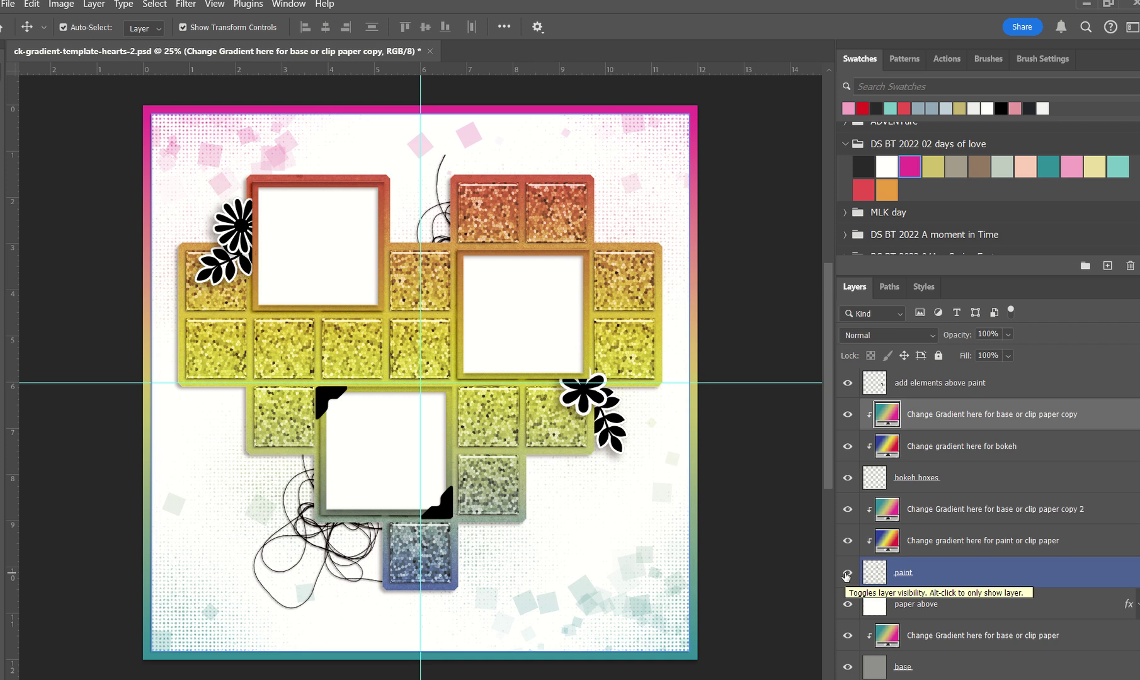
click(687, 598)
click(680, 595)
click(675, 590)
click(688, 603)
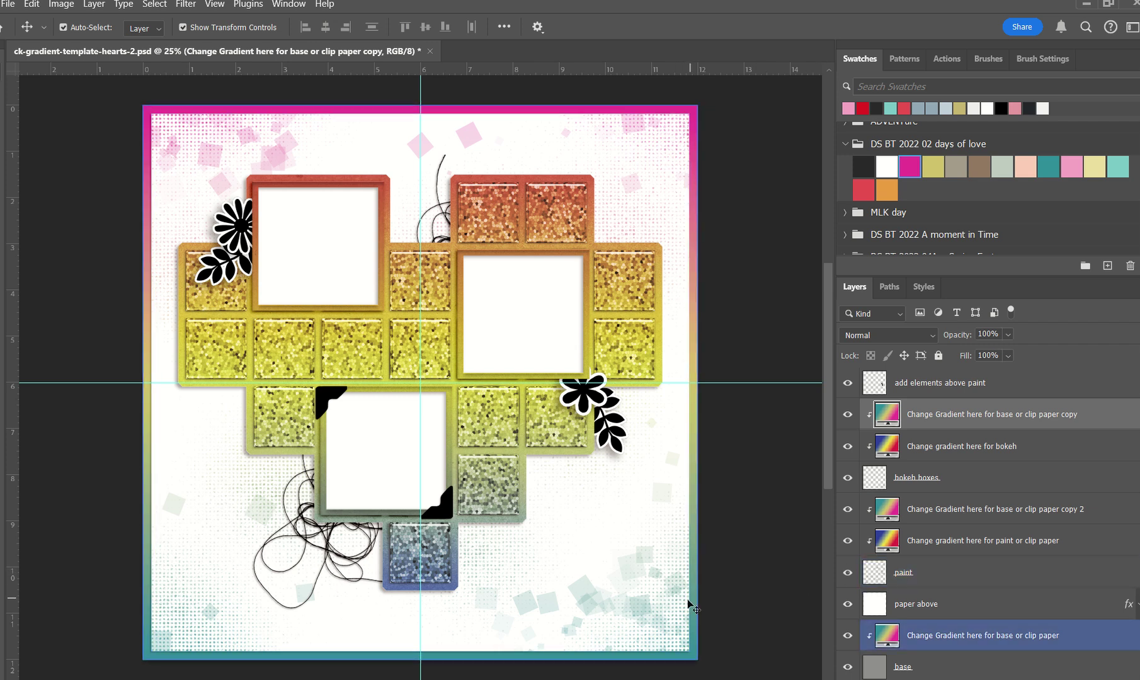
click(682, 579)
click(655, 328)
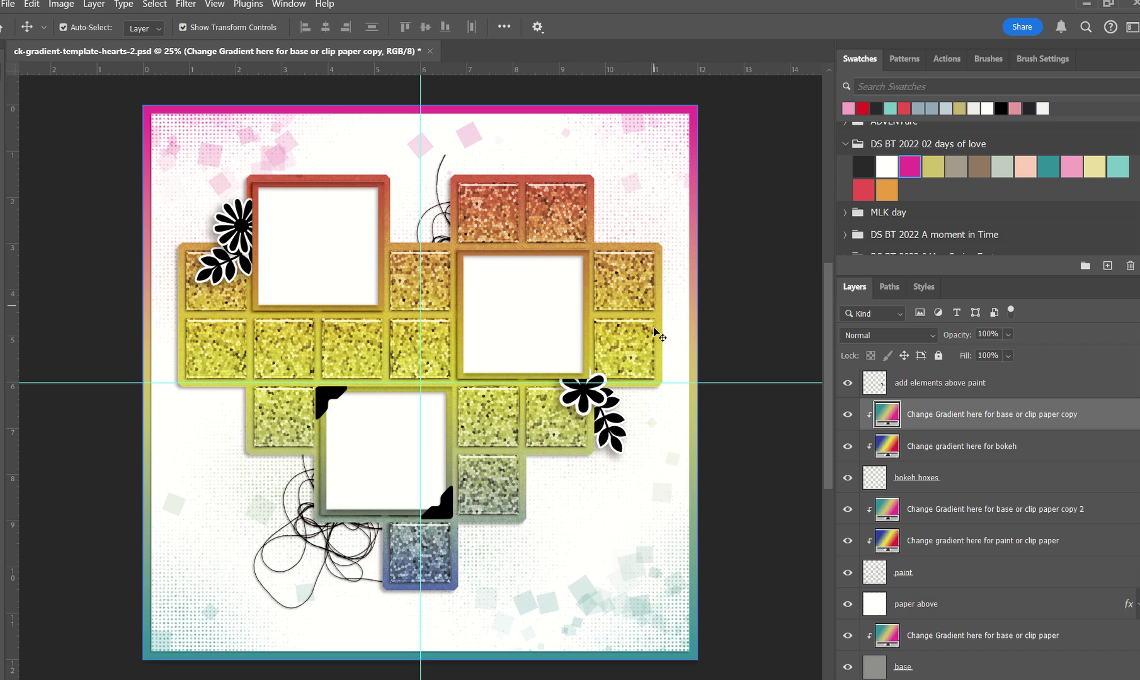
click(689, 160)
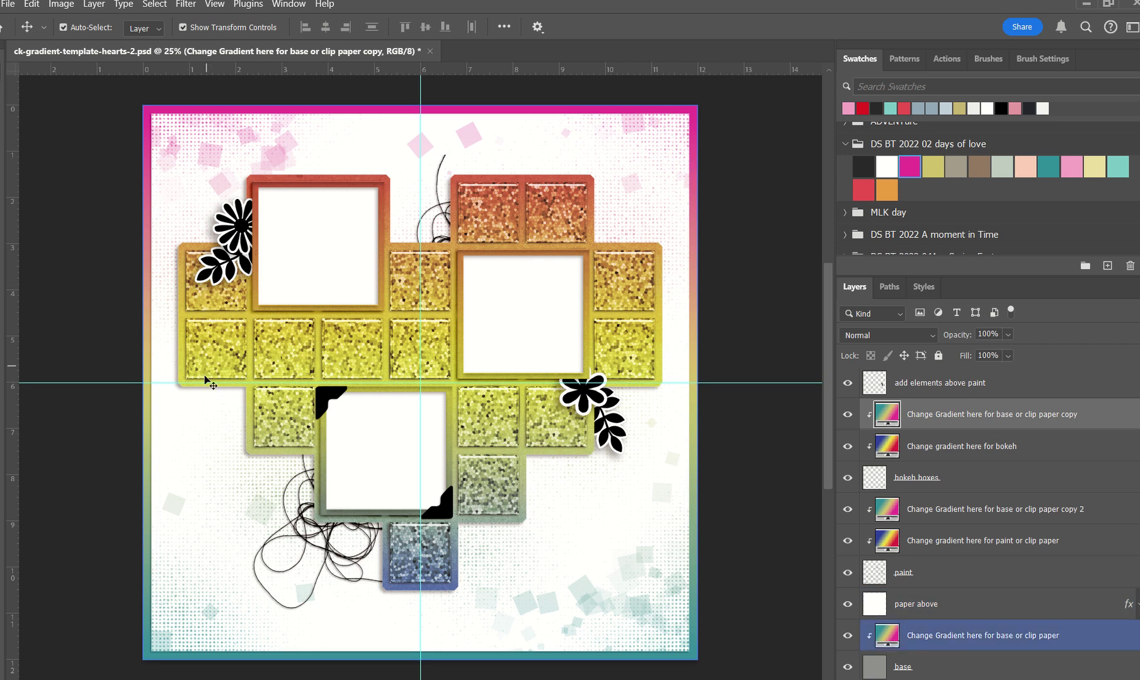
click(220, 392)
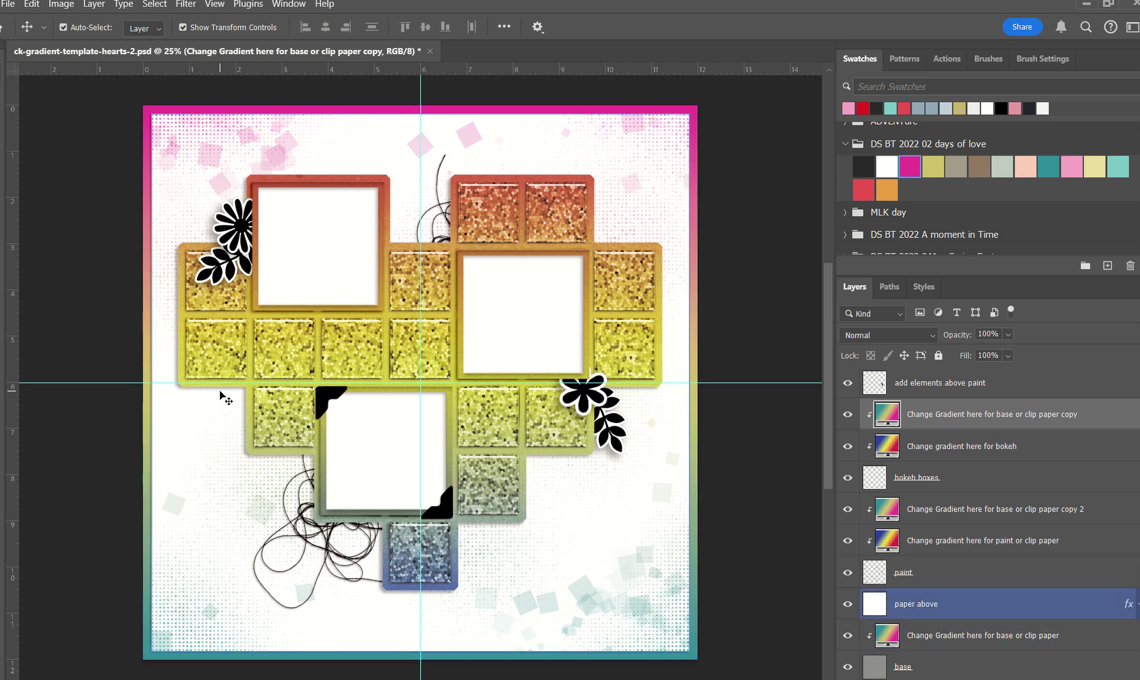
click(682, 453)
click(687, 451)
click(697, 453)
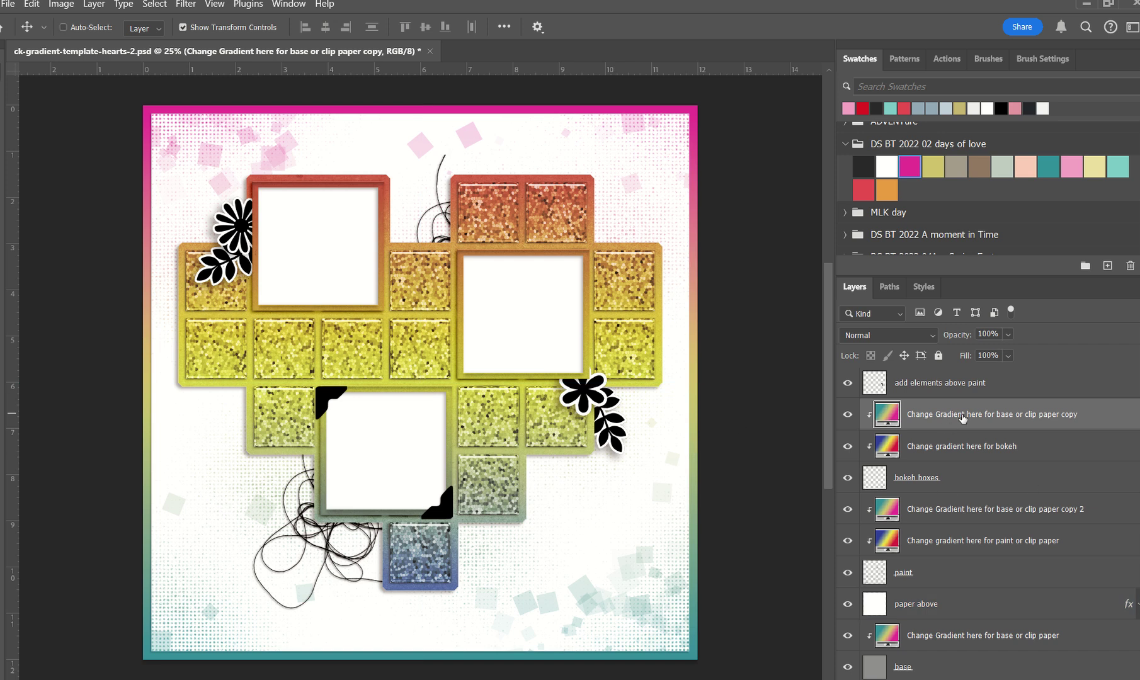
- Place another gradient duplicate directly above the heart's "Change Gradient Here" layer, then unlock and expand the "don't touch :)" group
key(ctrl+j)
drag(962, 419, 945, 541)
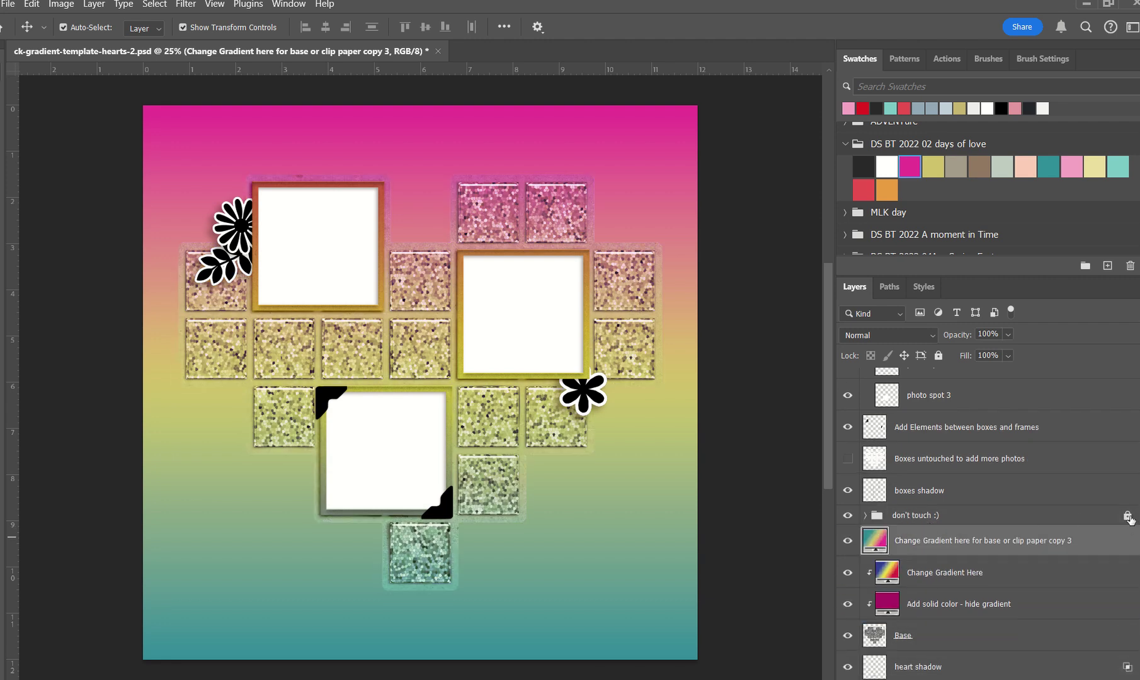
click(865, 515)
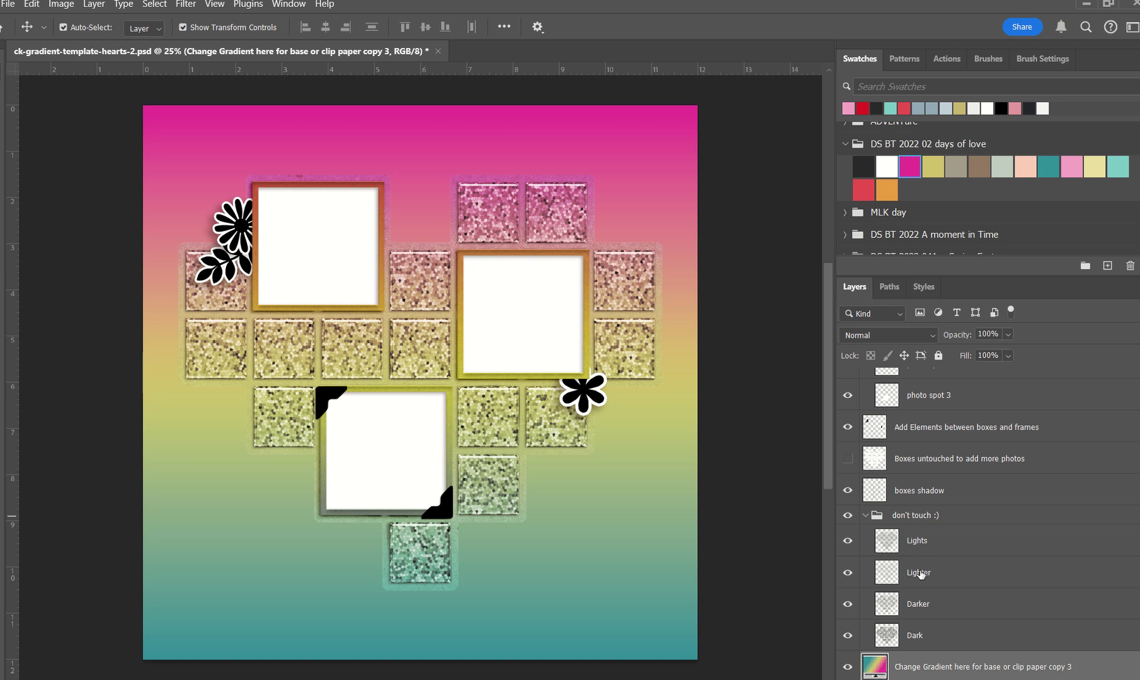
- Toggle the Darker layer's visibility to compare the glitter boxes with and without its shading
click(848, 605)
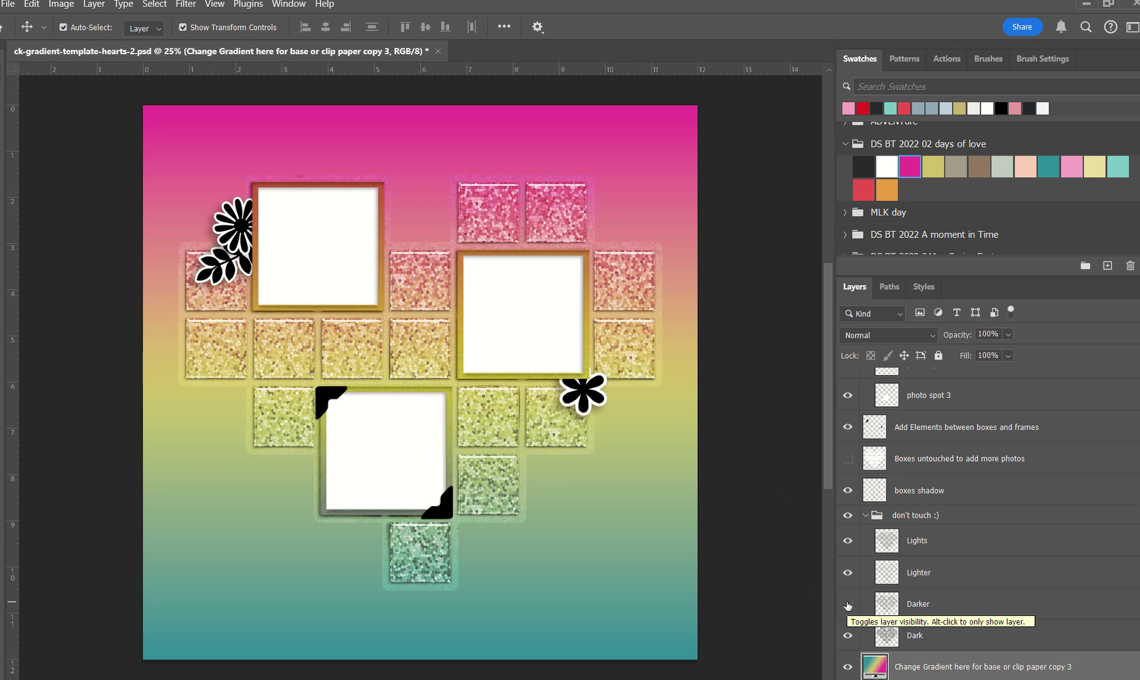
click(848, 604)
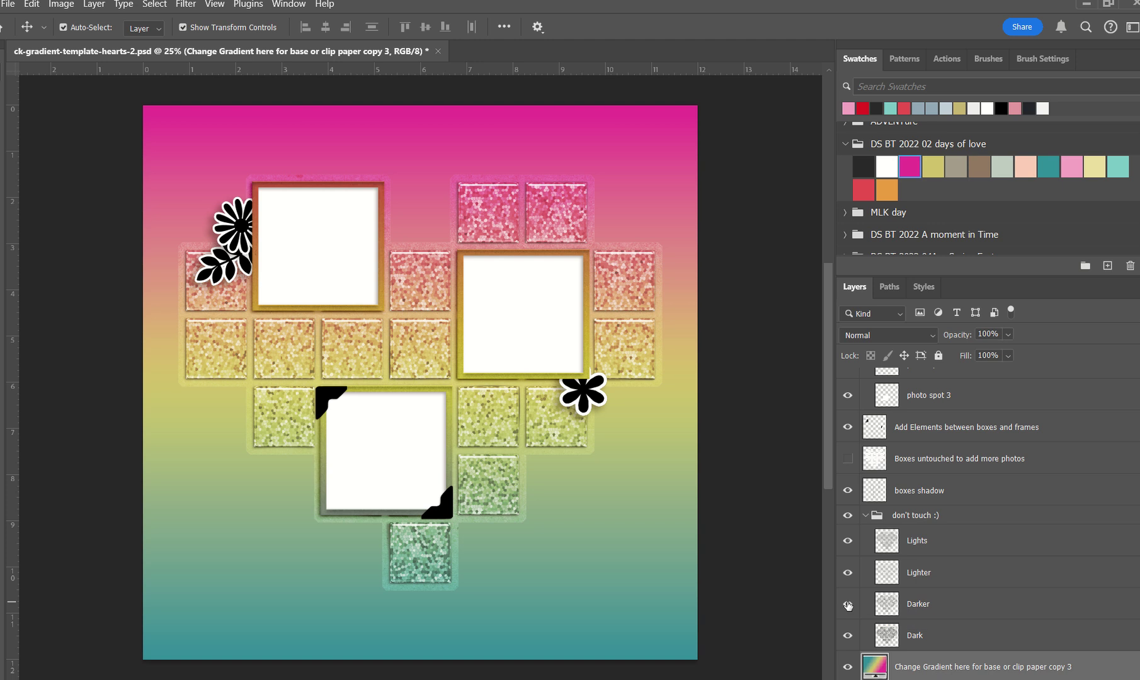
click(849, 606)
click(846, 606)
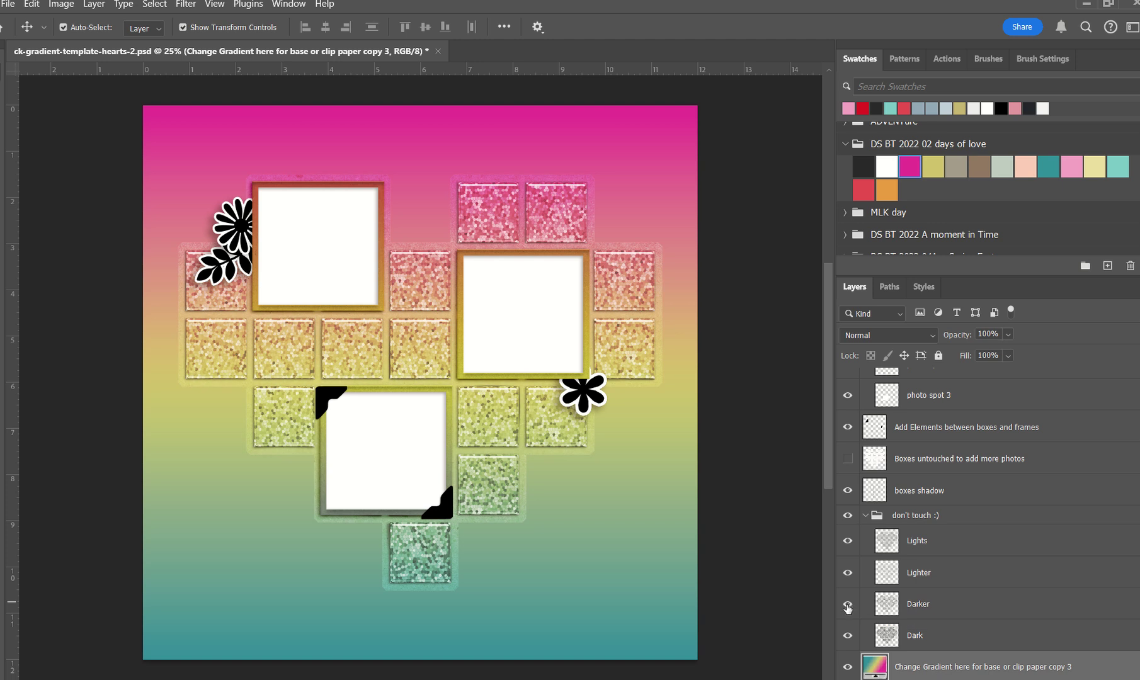
click(930, 604)
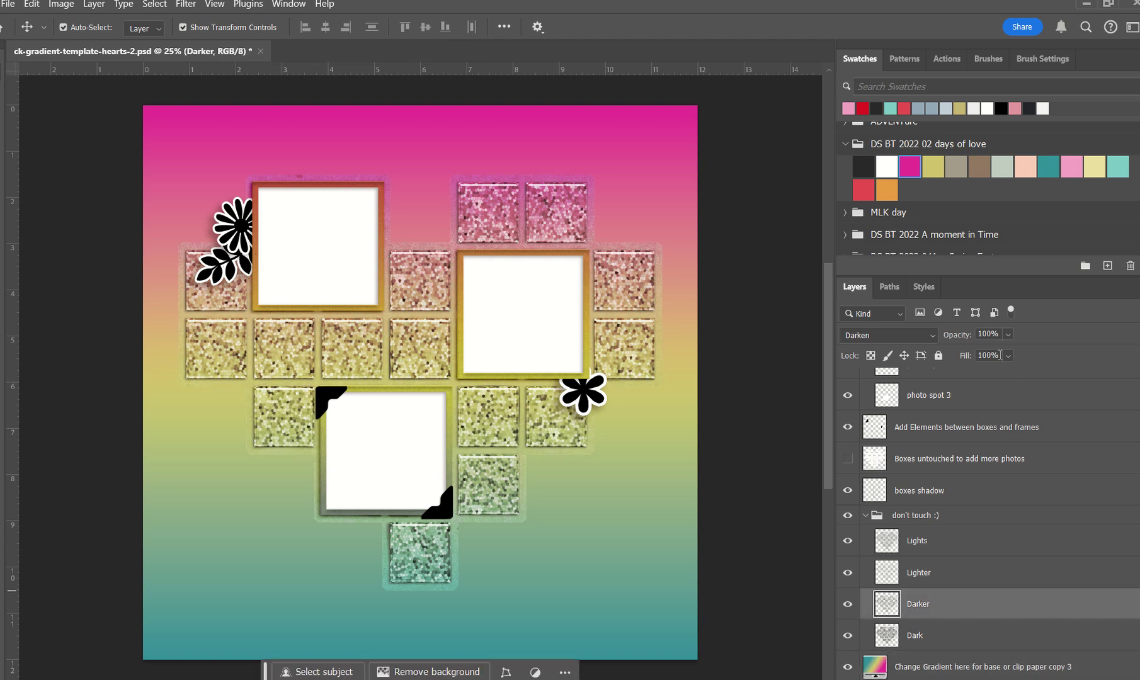
click(849, 607)
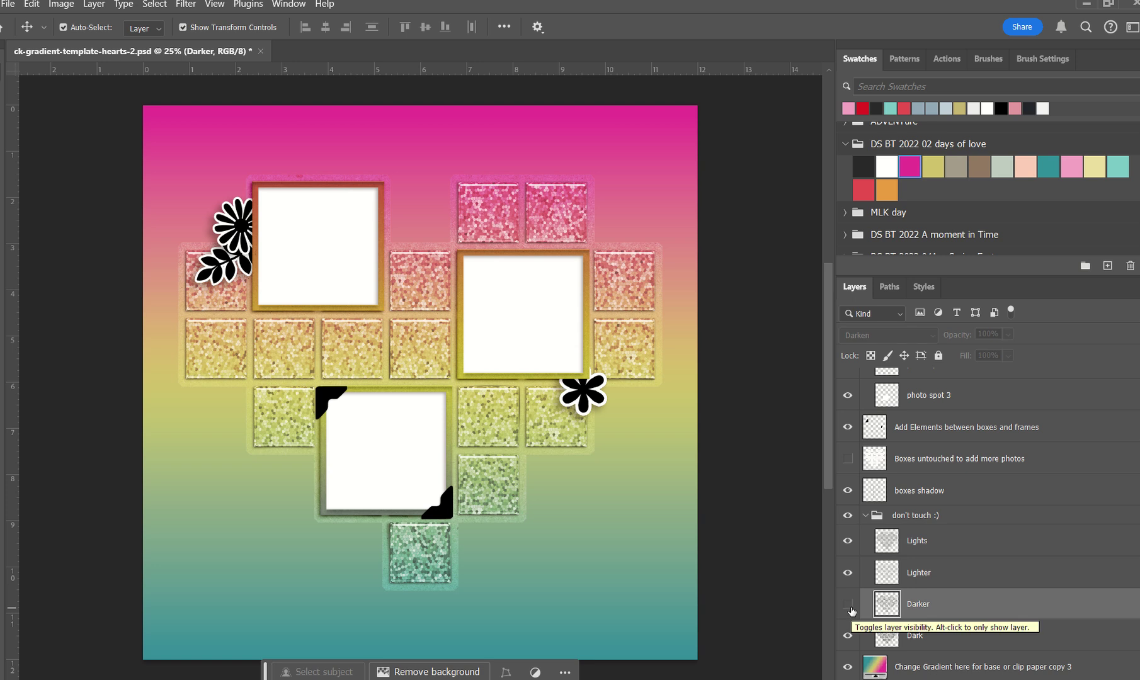
click(849, 606)
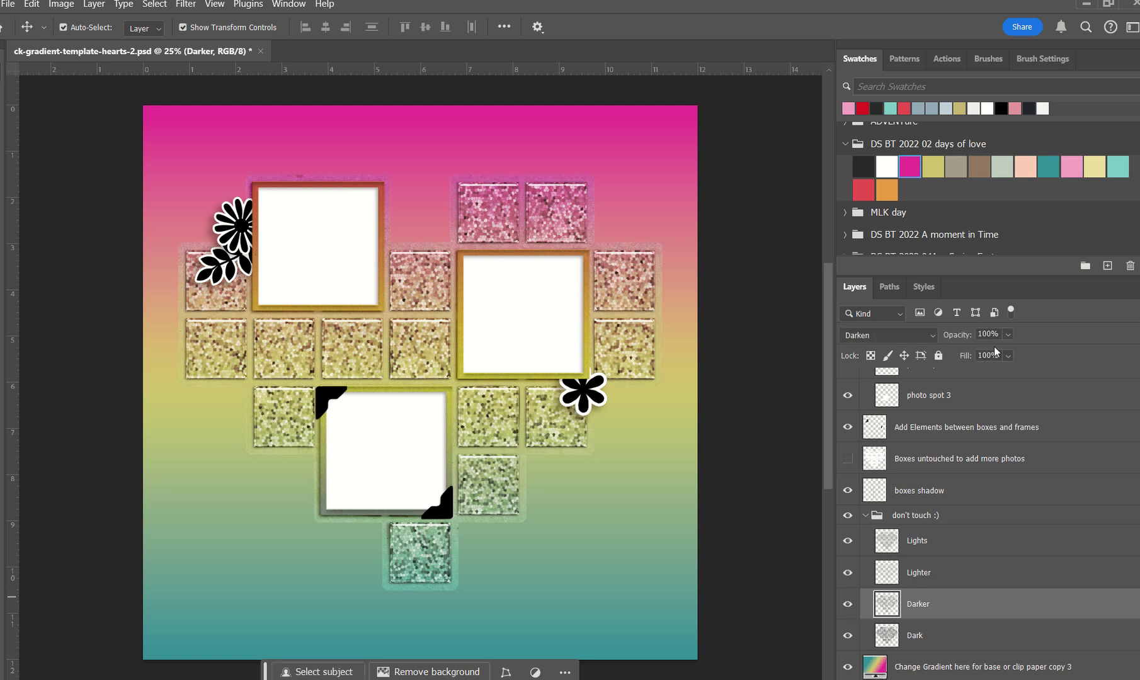
- Set the Darker layer's opacity to 50% and collapse the "don't touch :)" group
click(1008, 335)
click(979, 354)
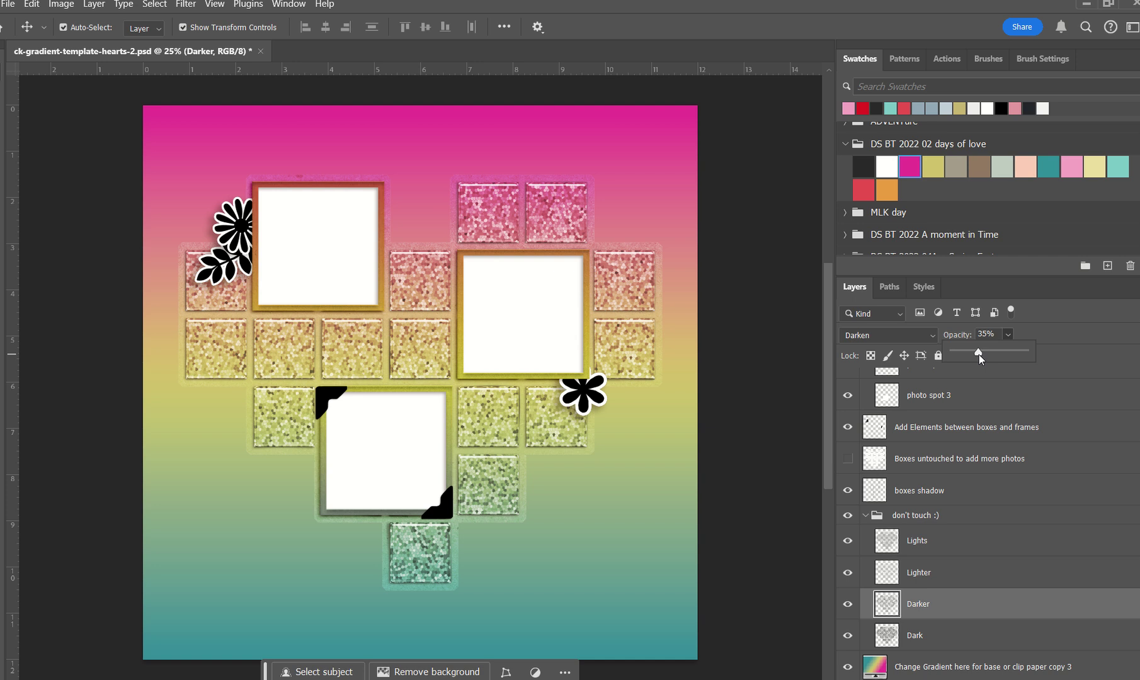
click(1007, 351)
click(985, 353)
click(989, 352)
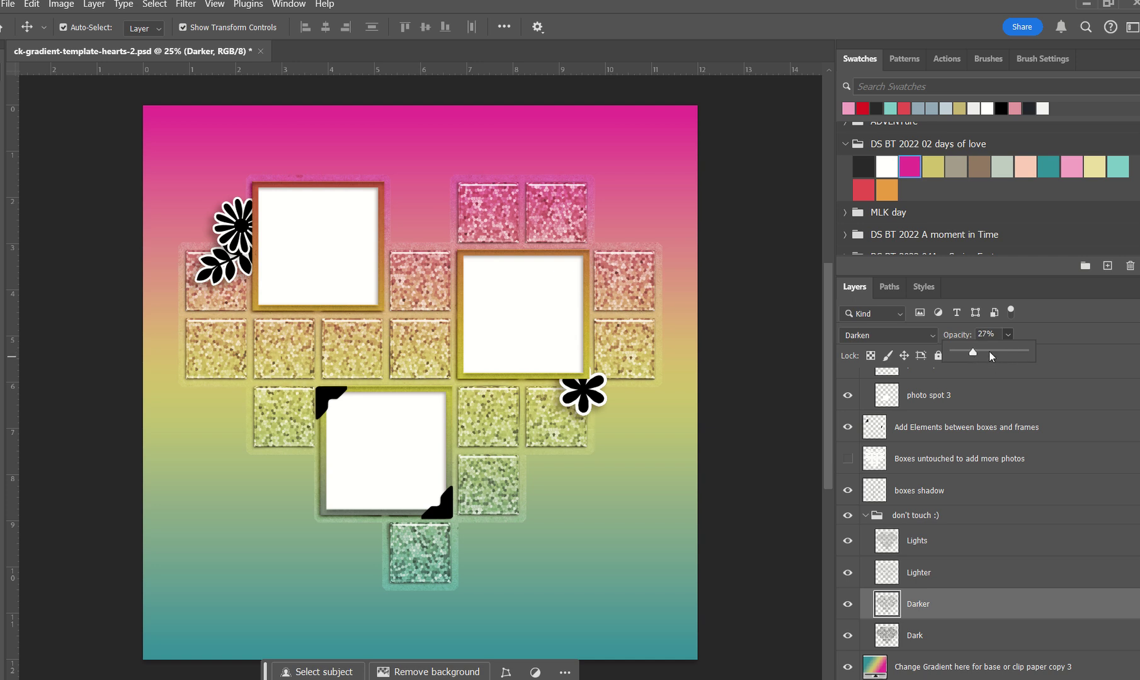
click(865, 516)
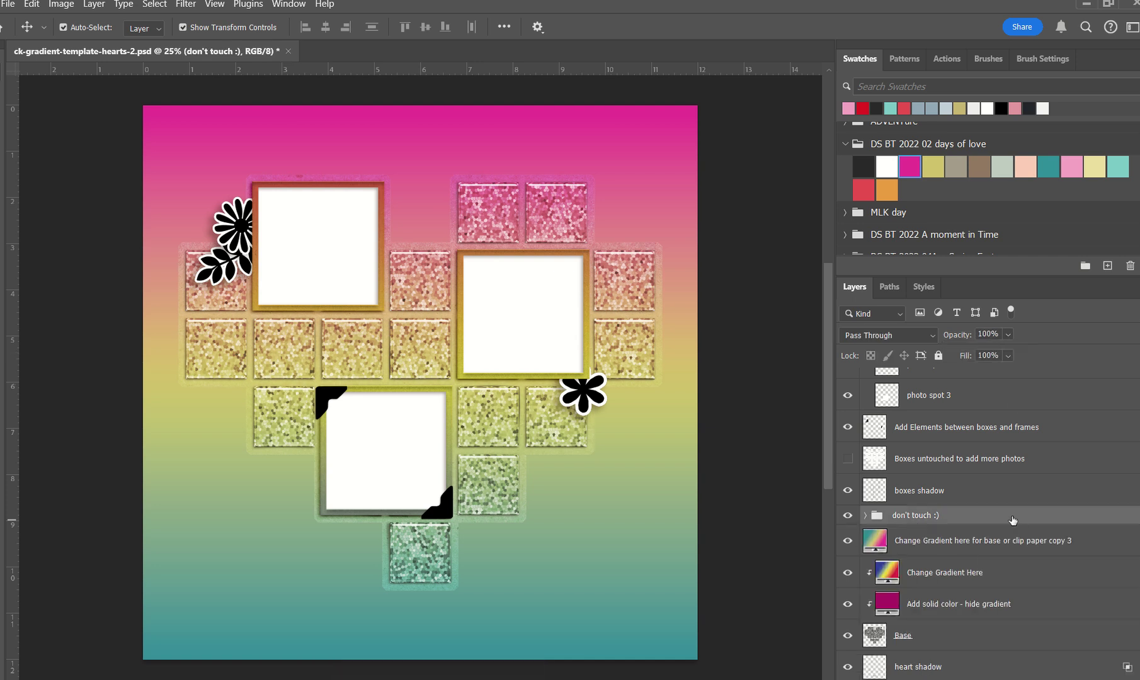
- Lower the opacity of the Darker layer in the "don't touch :)" group further, then collapse the group and lock all its attributes
click(866, 516)
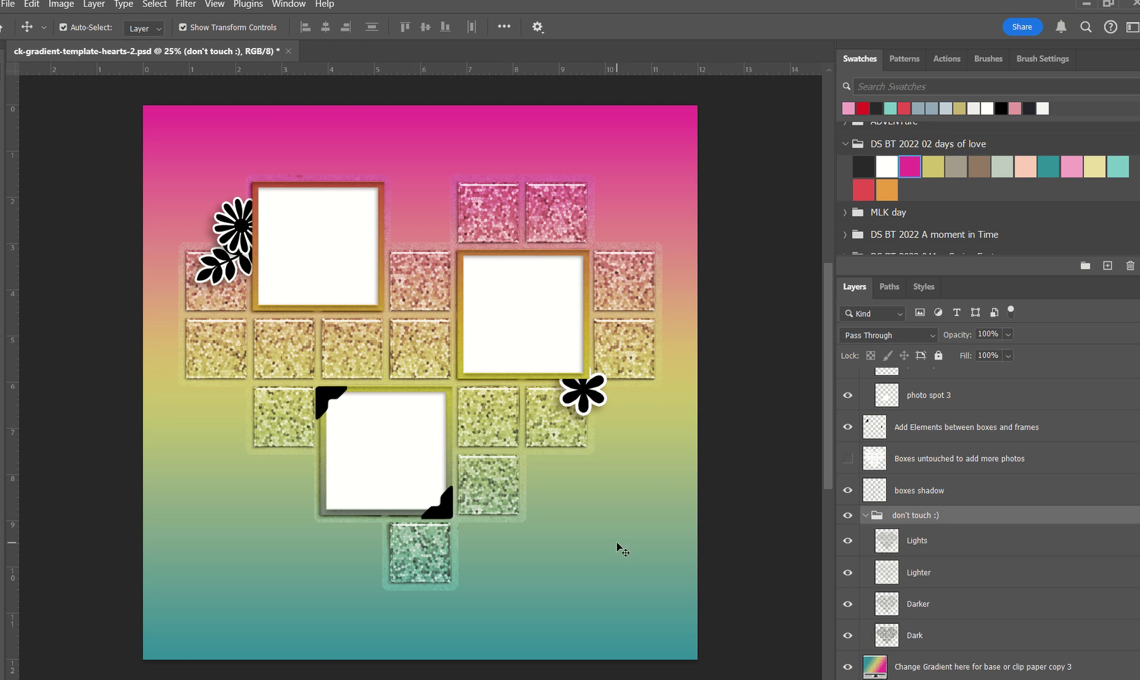
click(937, 605)
click(1008, 335)
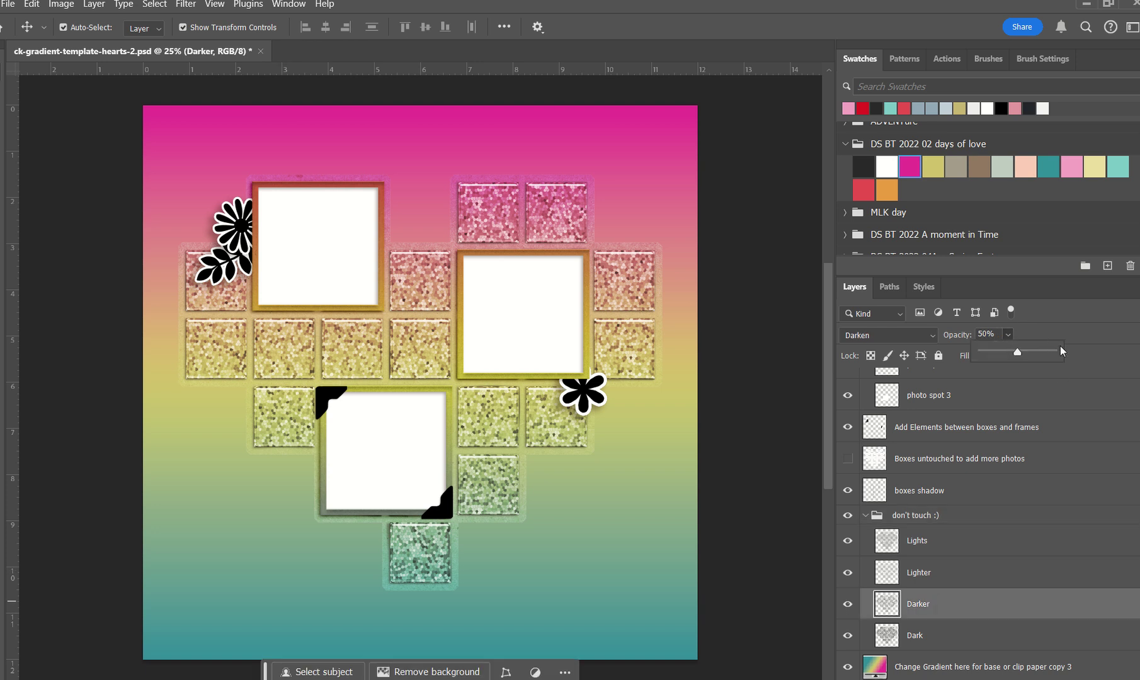
drag(1060, 346, 1043, 350)
click(995, 348)
click(865, 515)
click(948, 520)
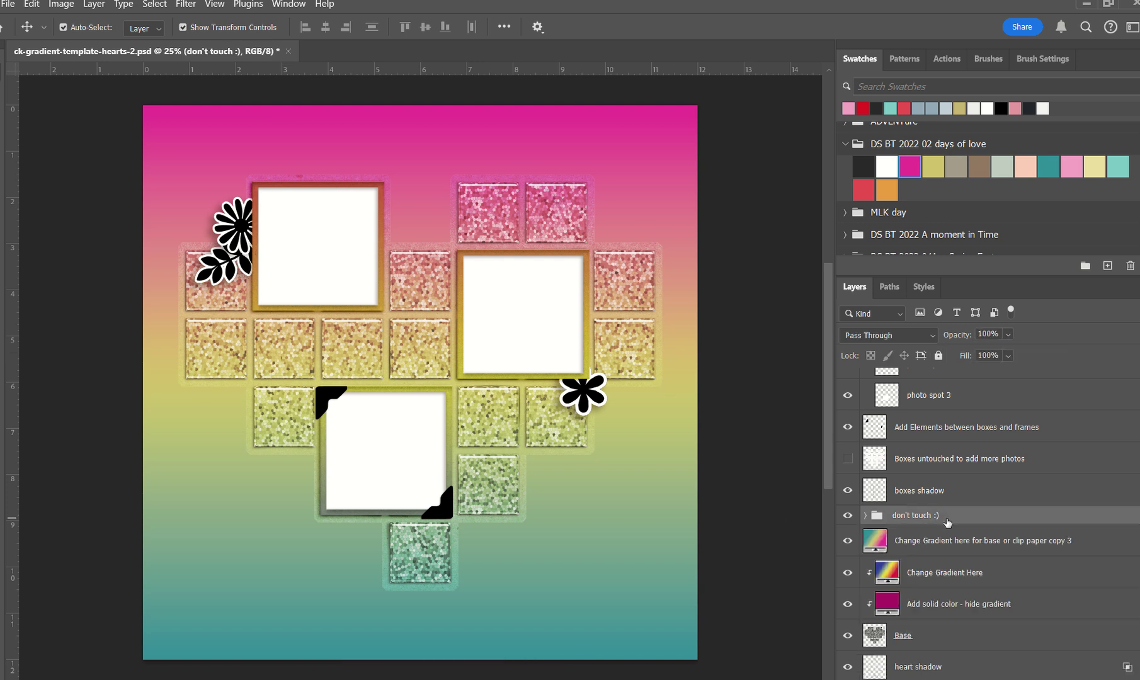
click(938, 356)
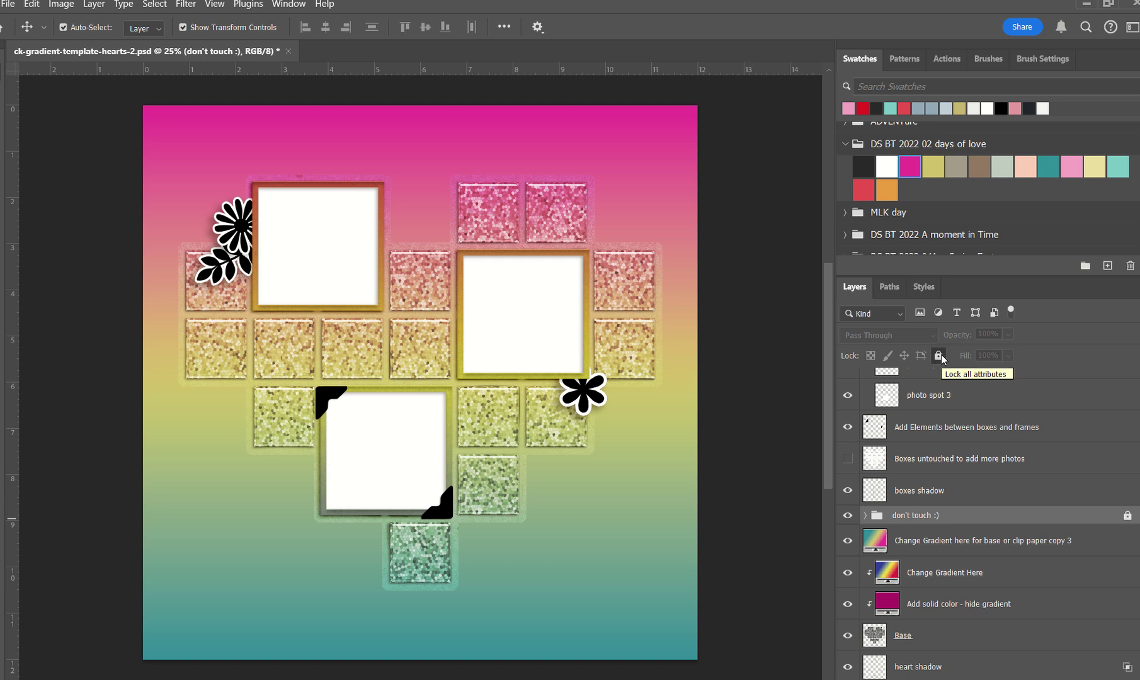
- Clip the newest gradient copy to the heart Base and merge it with "Change Gradient Here" and "Add solid color - hide gradient"
click(969, 552)
alt+click(979, 558)
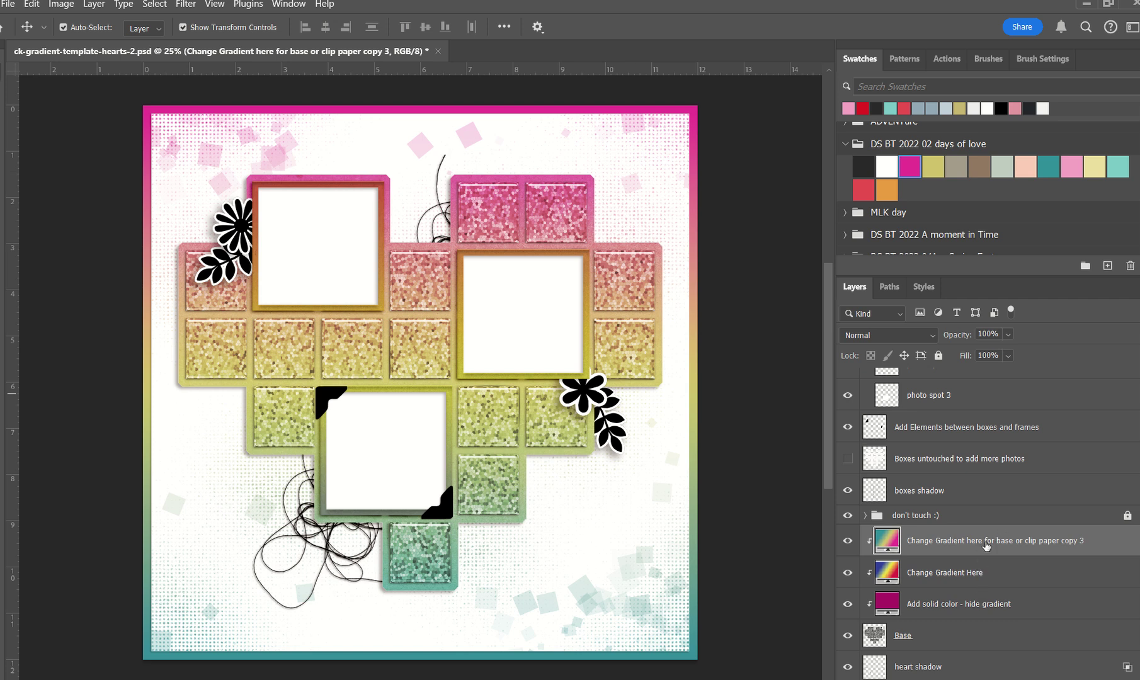
shift+click(994, 603)
key(ctrl+e)
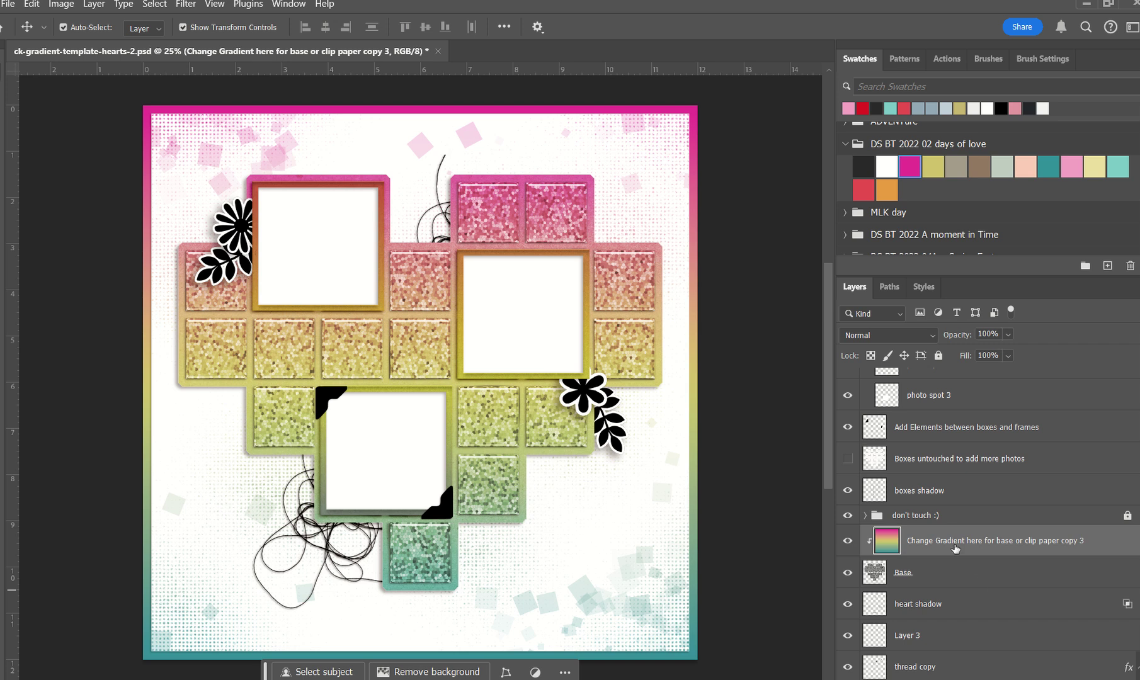
- Transform the gradient copy clipped to the heart Base, squashing it vertically to 77.22% height so it spans just the heart
key(ctrl+t)
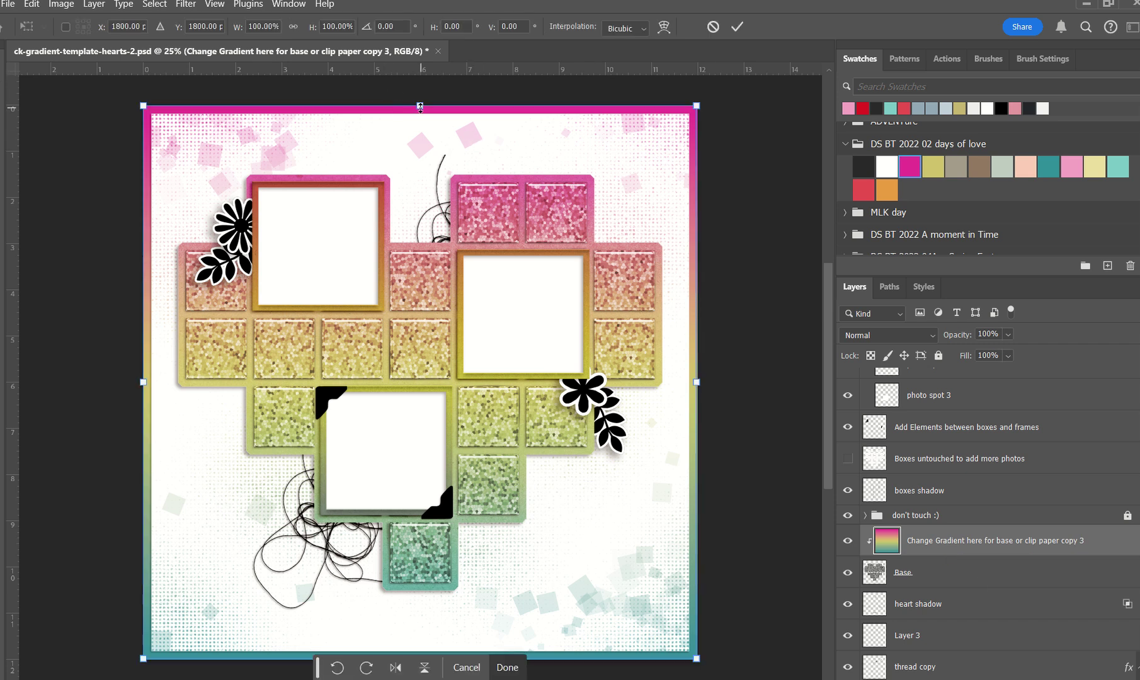
drag(420, 106, 419, 170)
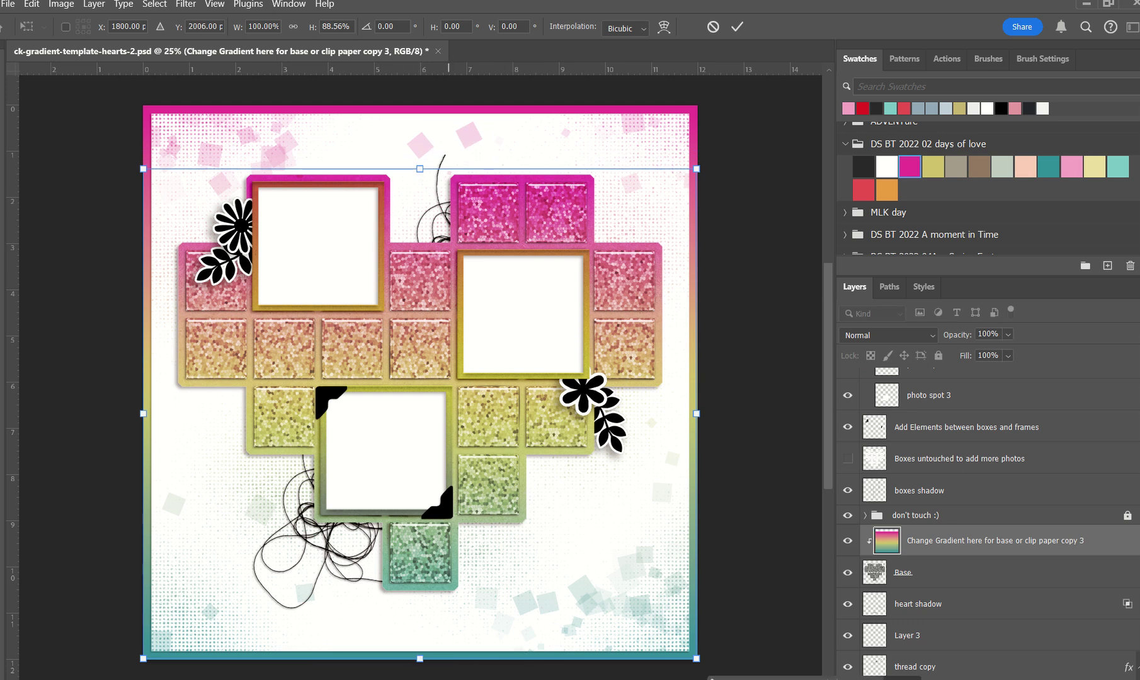
drag(420, 658, 420, 596)
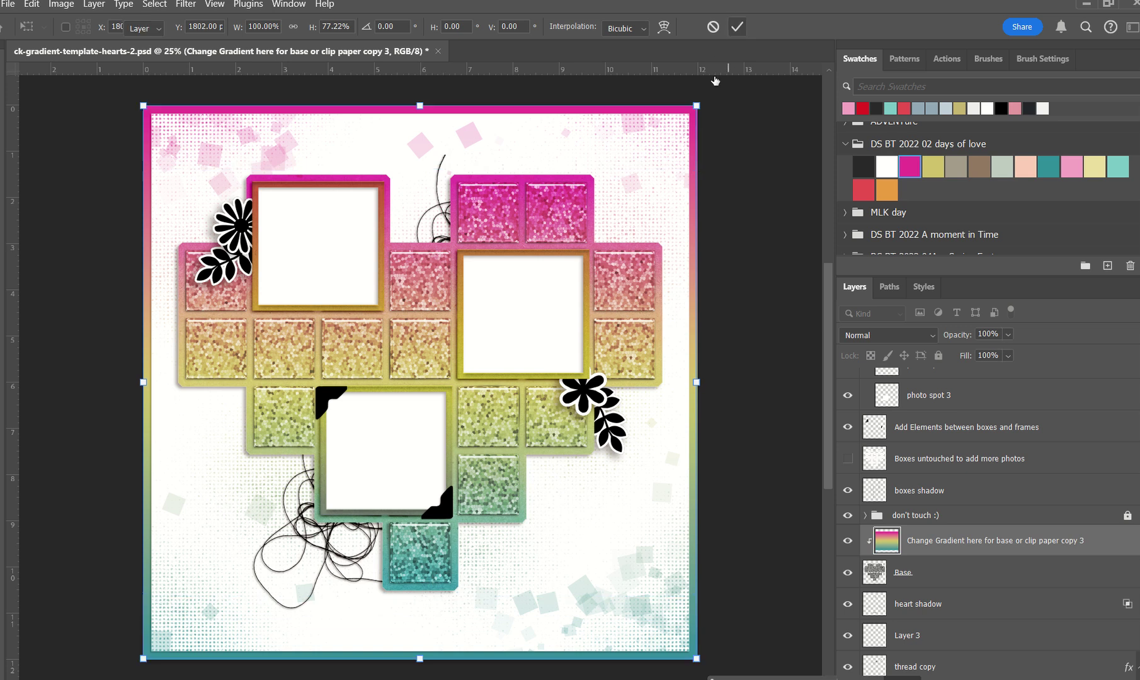
click(736, 27)
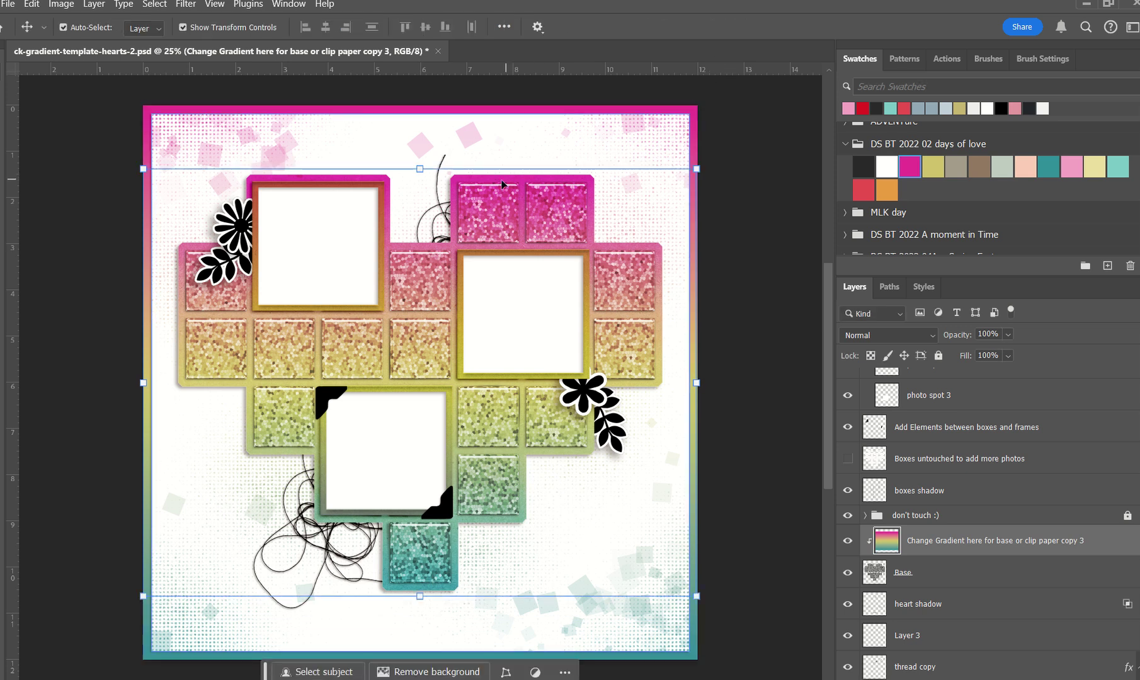
click(786, 238)
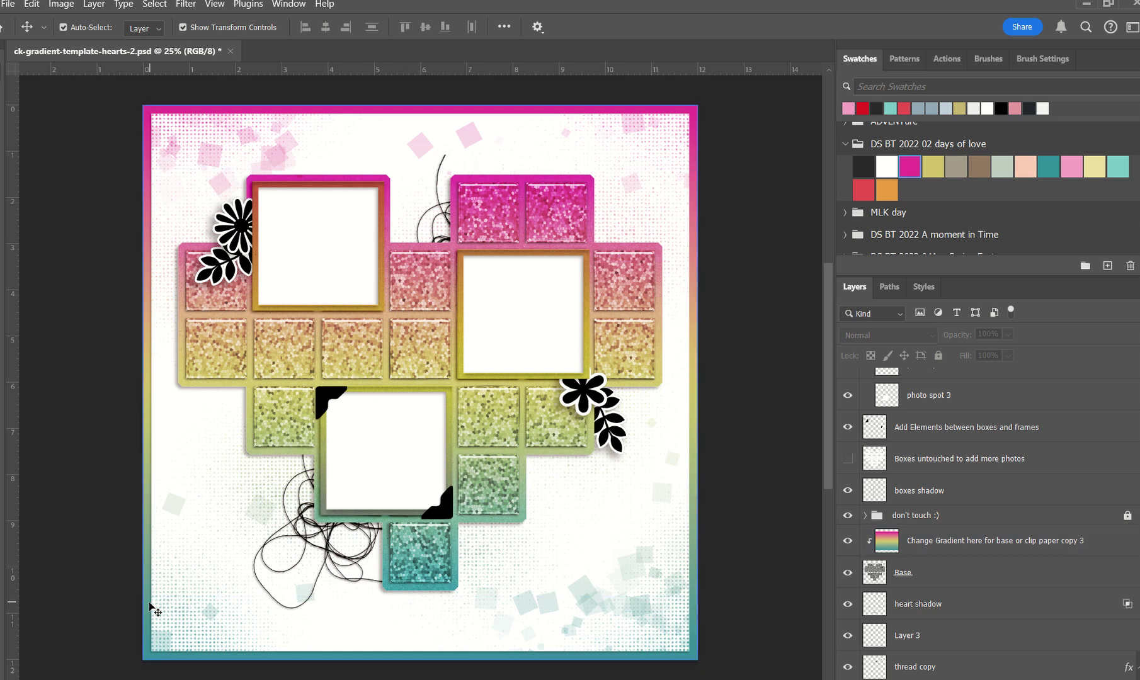
click(369, 576)
click(390, 565)
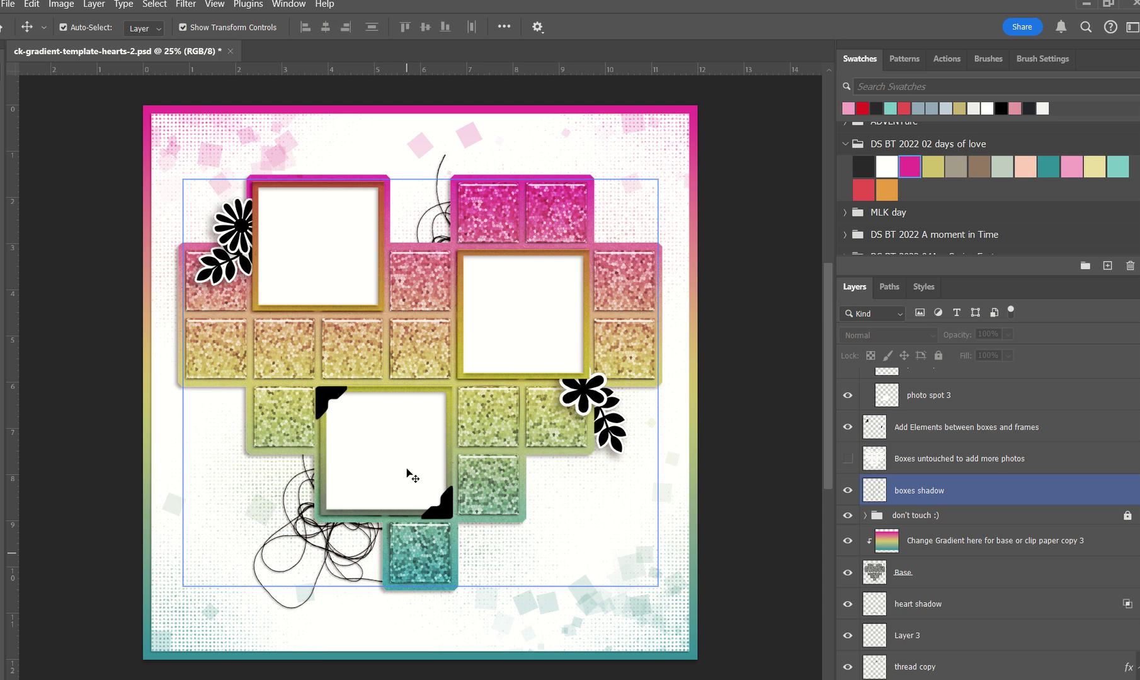
click(264, 82)
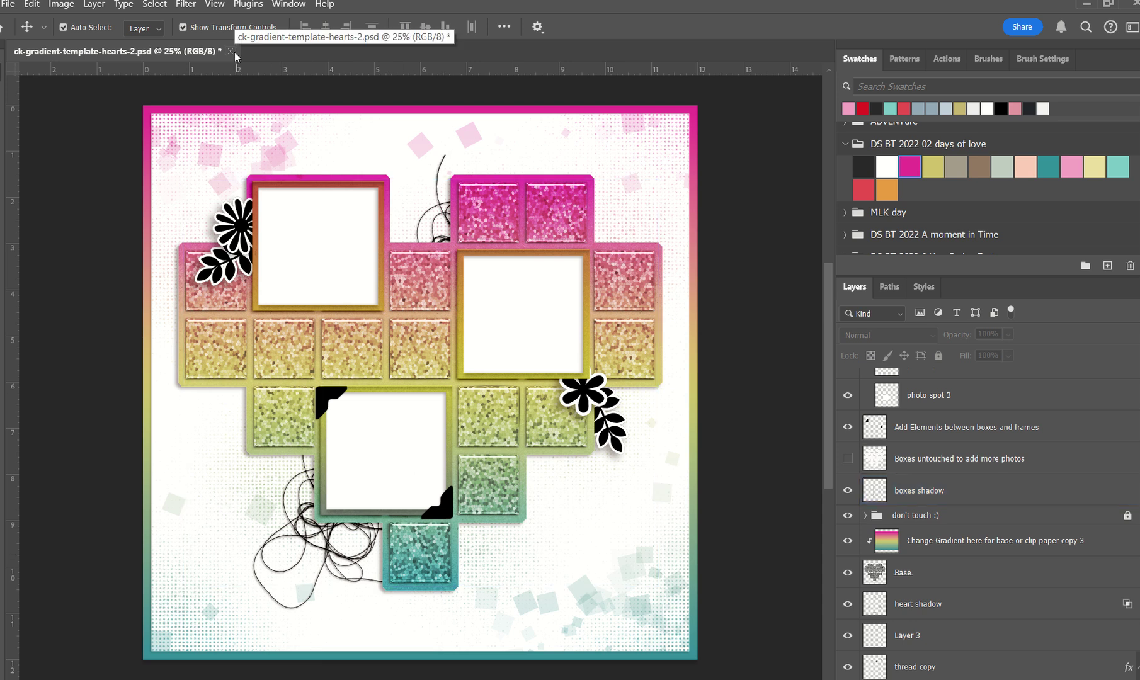
- Close ck-gradient-template-hearts-2 without saving and open ck-gradient-template-hearts-4 from the connection-keeping-gradient-templates-02-temp4 folder
click(232, 51)
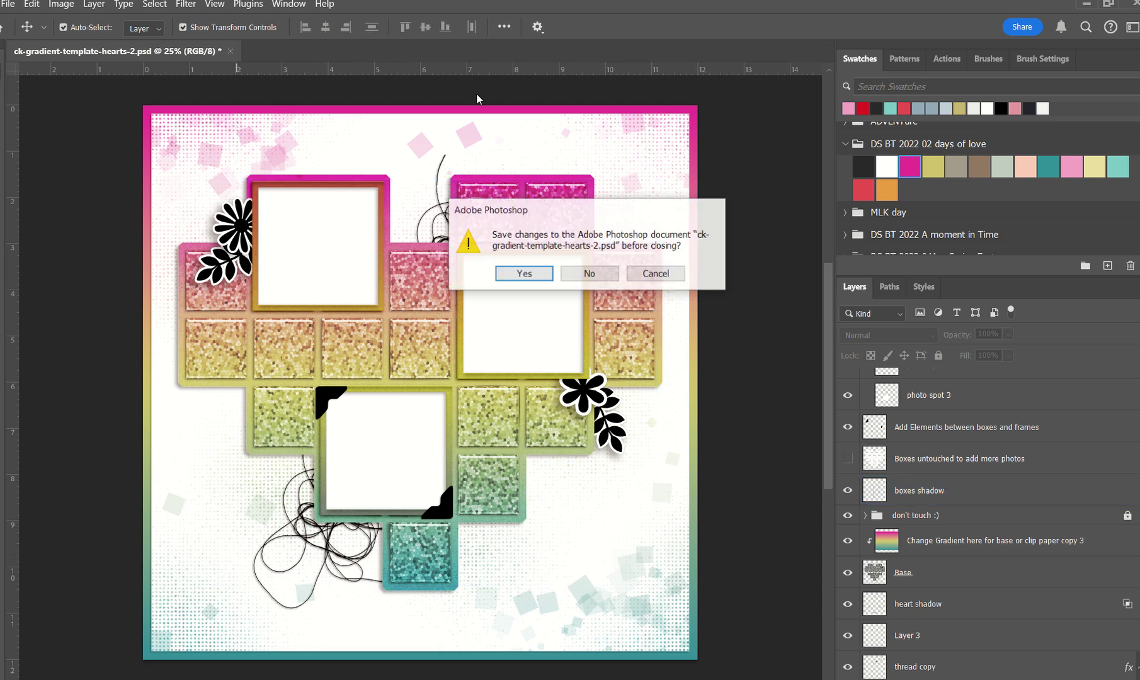
click(589, 274)
click(7, 5)
click(25, 30)
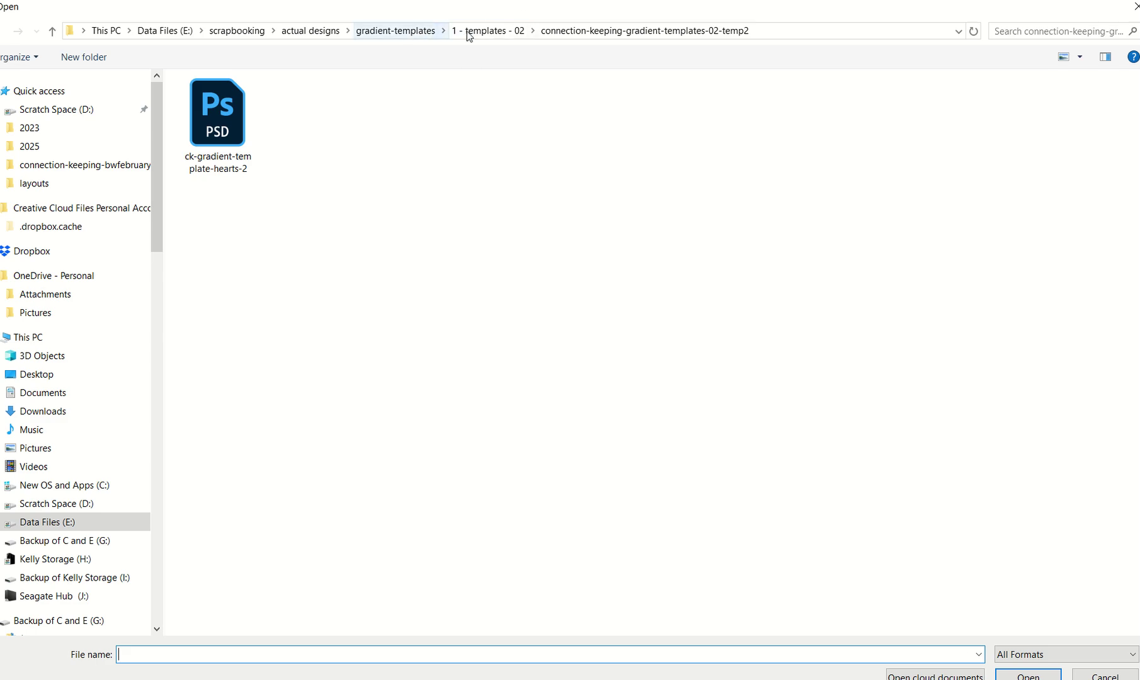
click(487, 34)
double_click(573, 145)
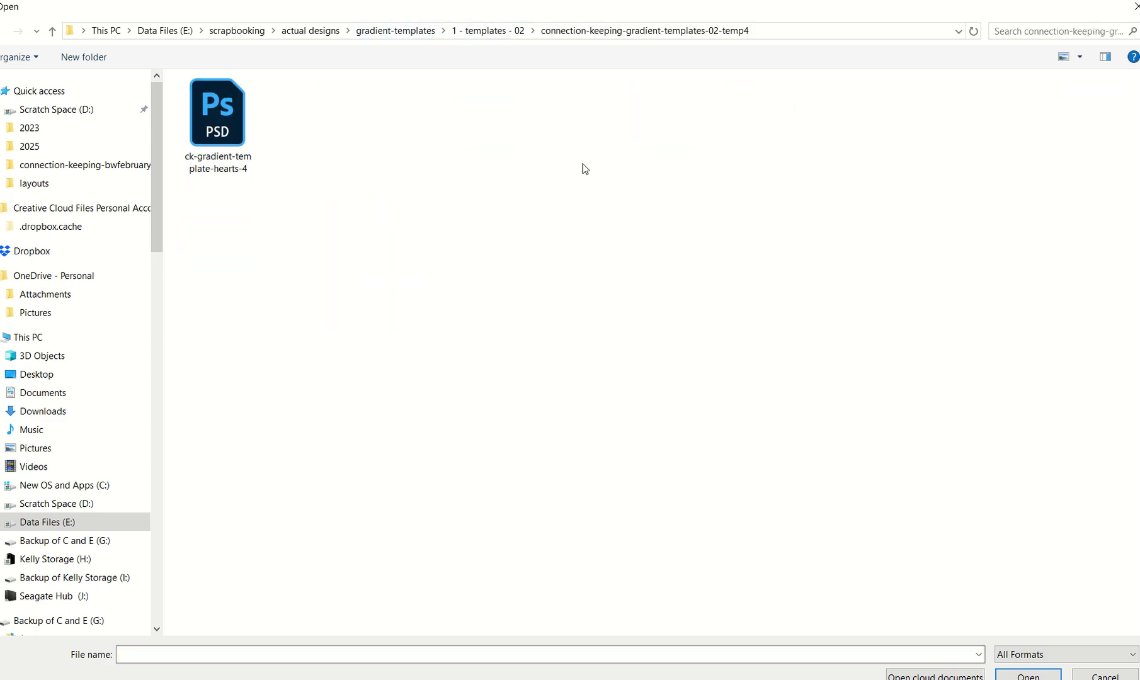
key(Down)
click(1008, 675)
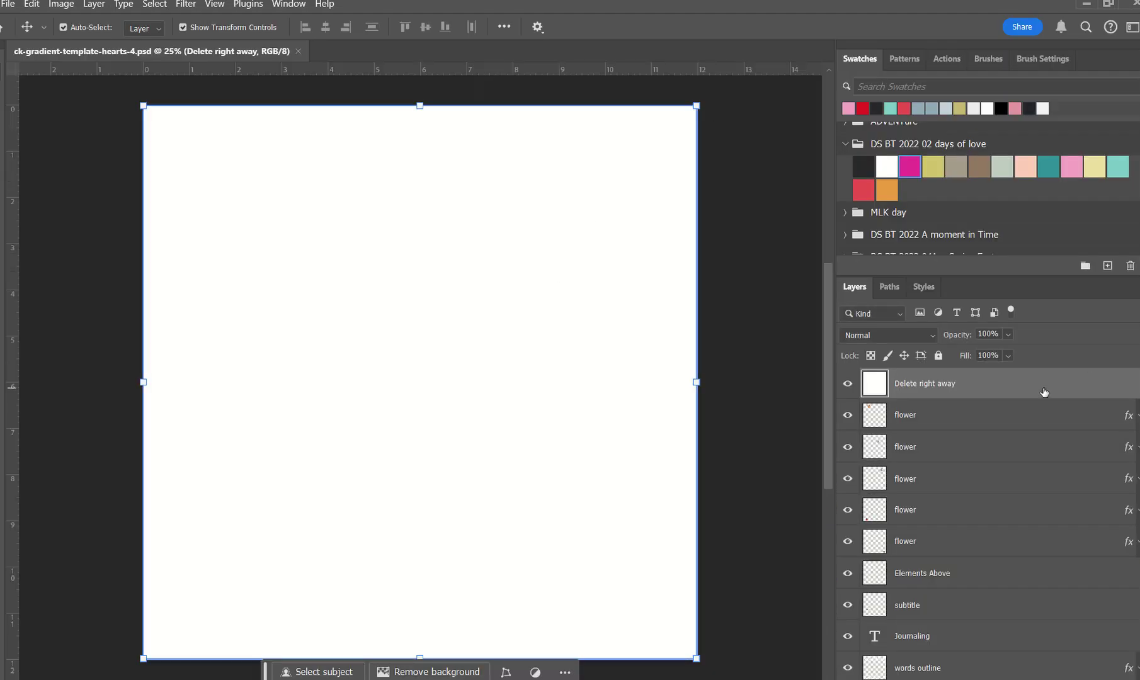
- Delete the "Delete right away" cover layer and clear the layer selection
key(Delete)
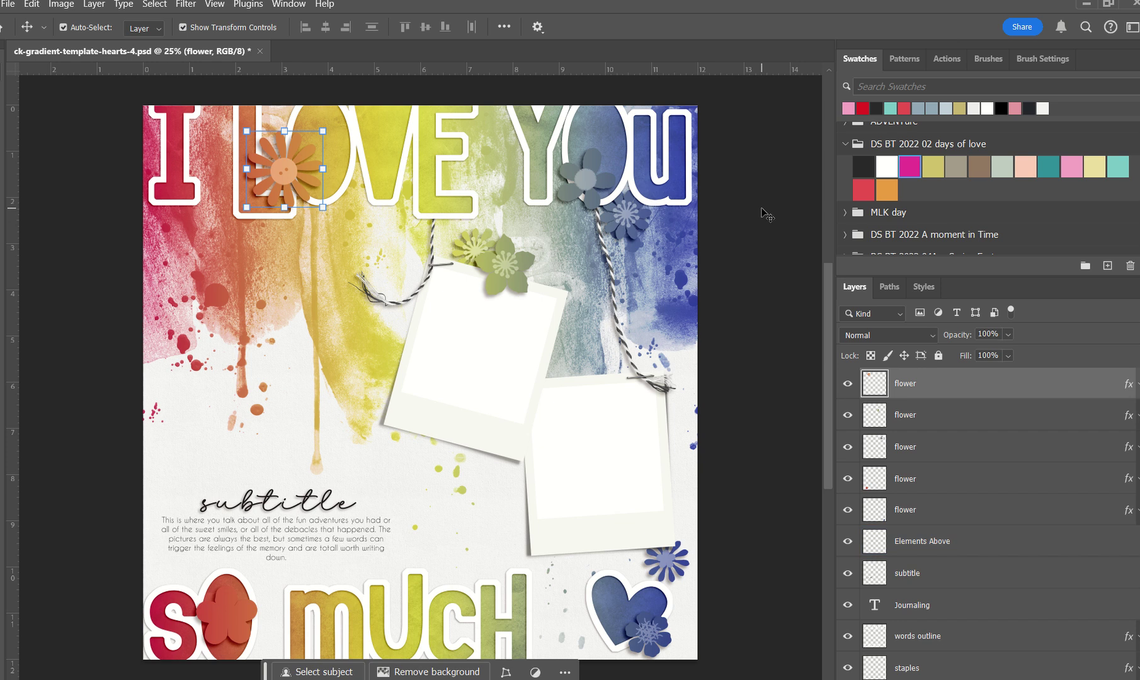
click(761, 209)
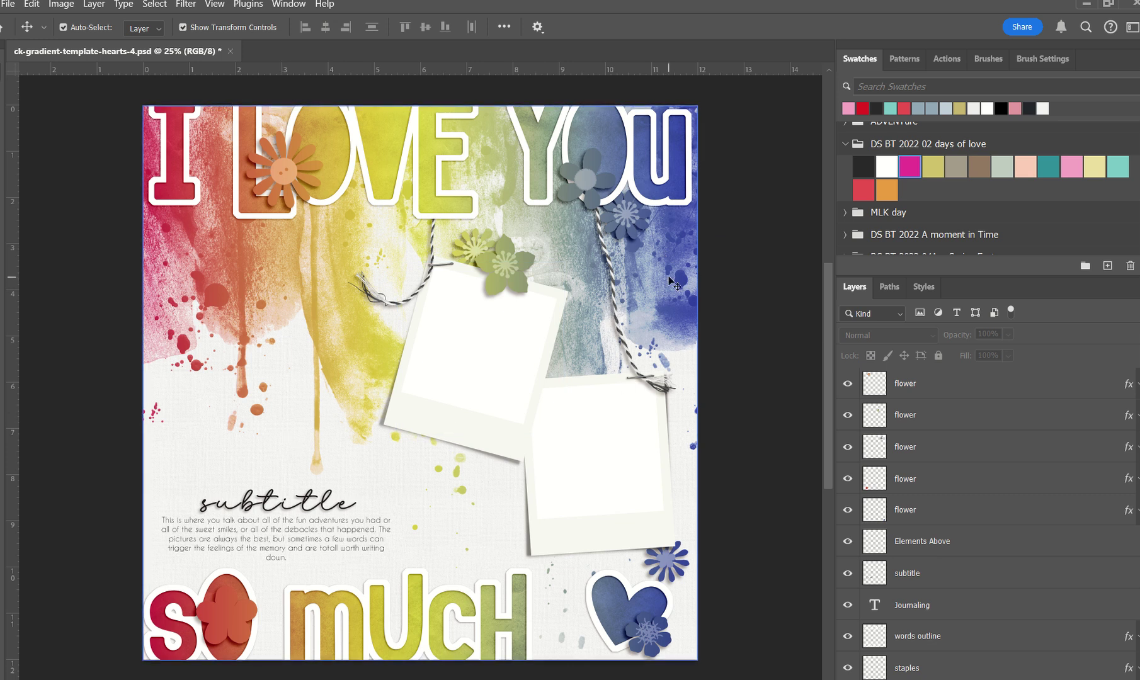
- Set the angle of the "Add Gradient Here" fill above the paint Base to -173.69°, keeping its current gradient
click(286, 430)
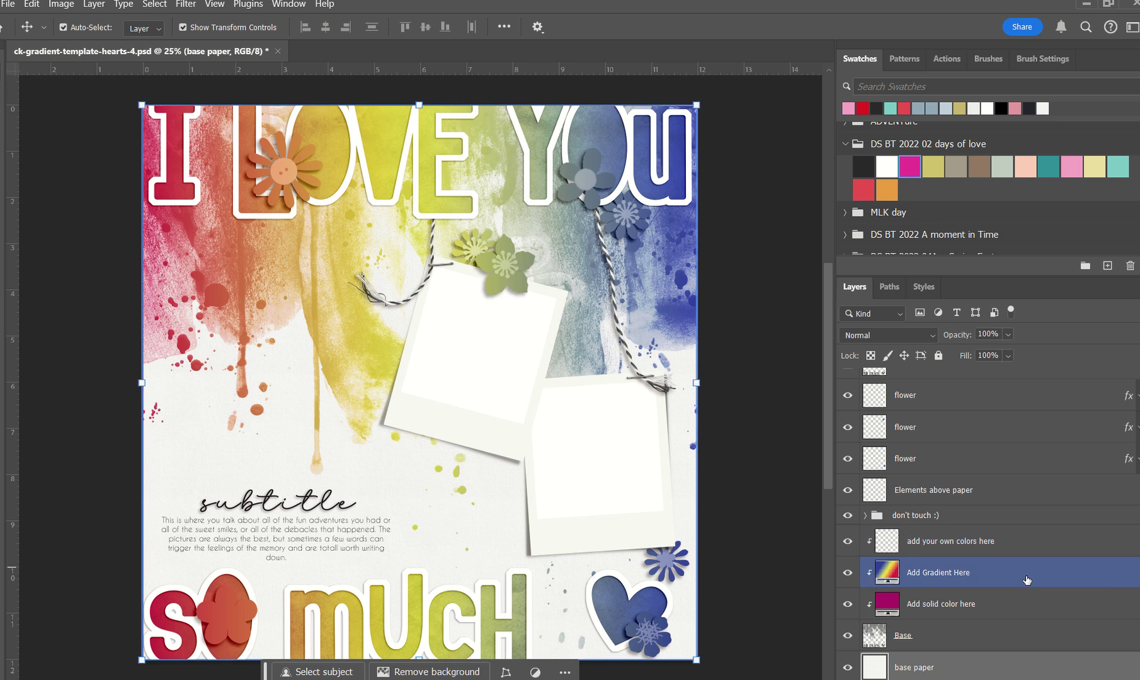
double_click(896, 573)
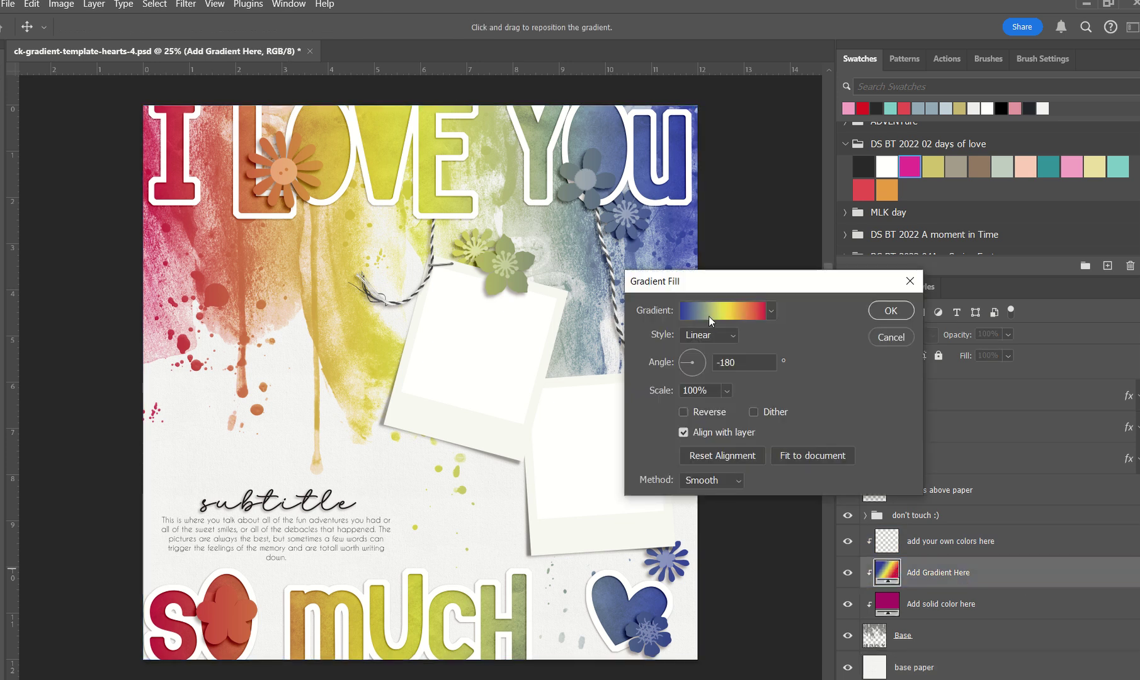
click(709, 311)
click(680, 218)
mouse_move(682, 361)
mouse_down()
mouse_move(698, 372)
mouse_move(694, 349)
mouse_move(680, 349)
mouse_move(680, 364)
mouse_up()
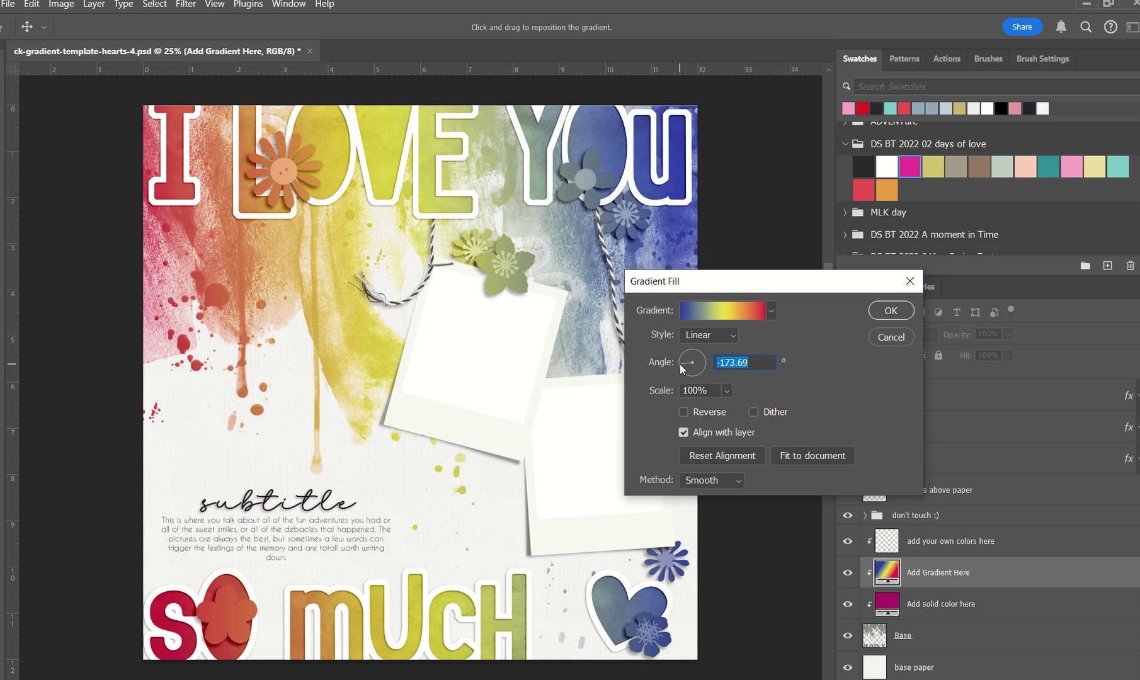
click(872, 309)
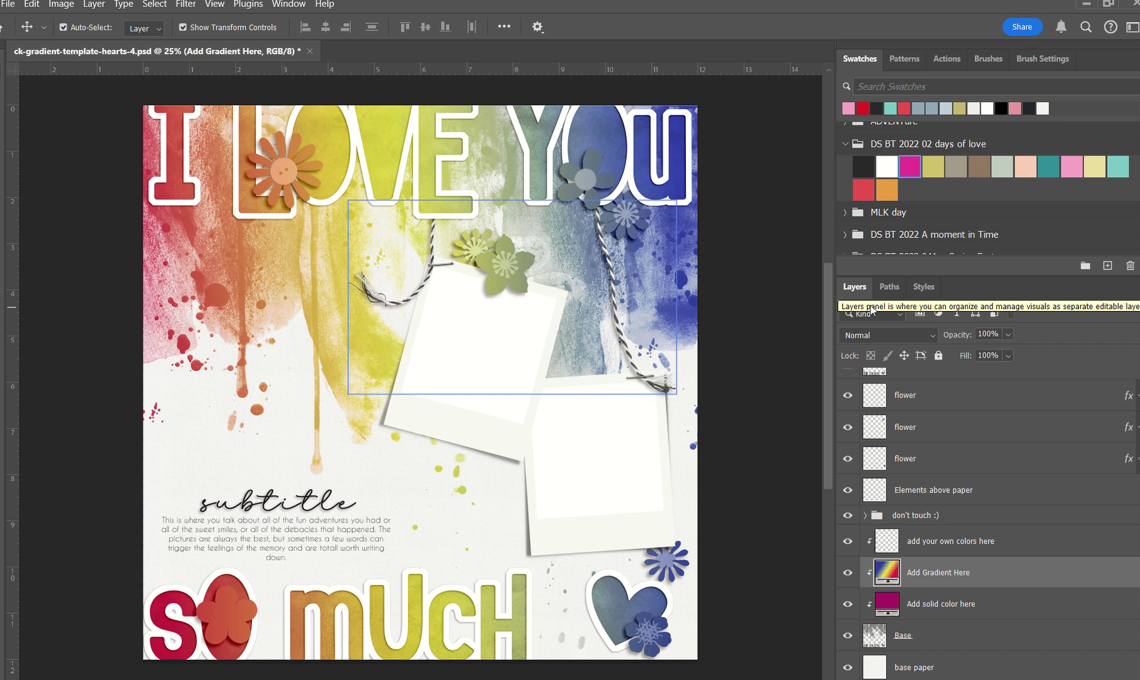
click(393, 471)
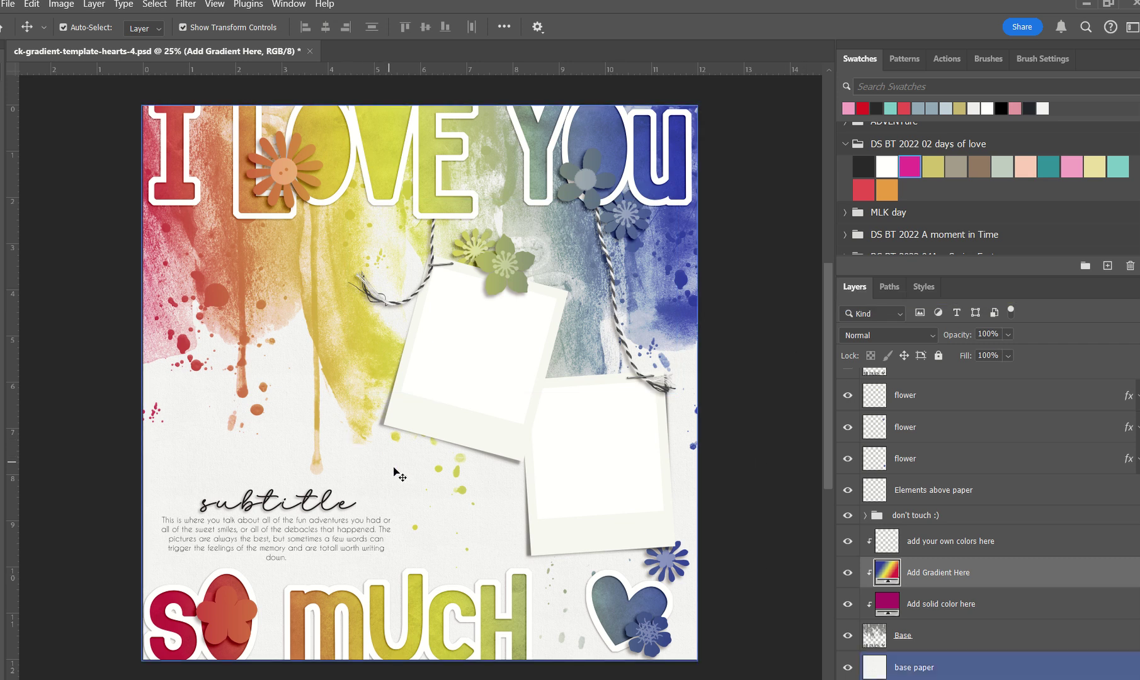
- Move the blue-grey flower down over the string's end below YOU, nudge the orange flower slightly down, and select the strings
click(592, 190)
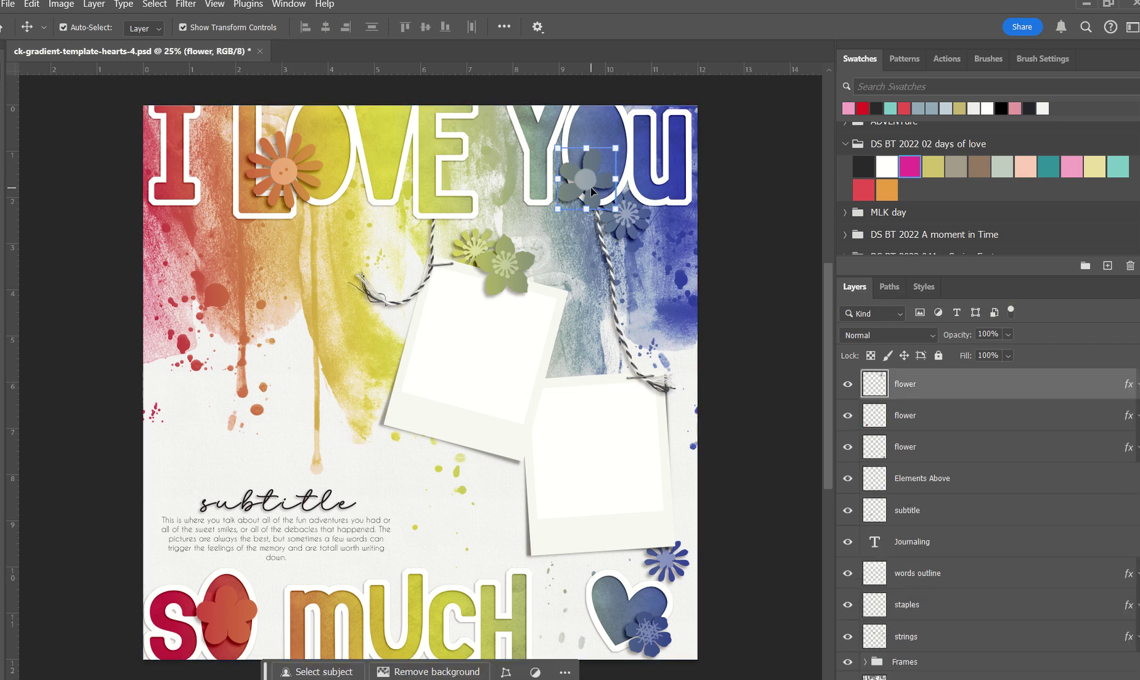
scroll(1099, 466, up, 2)
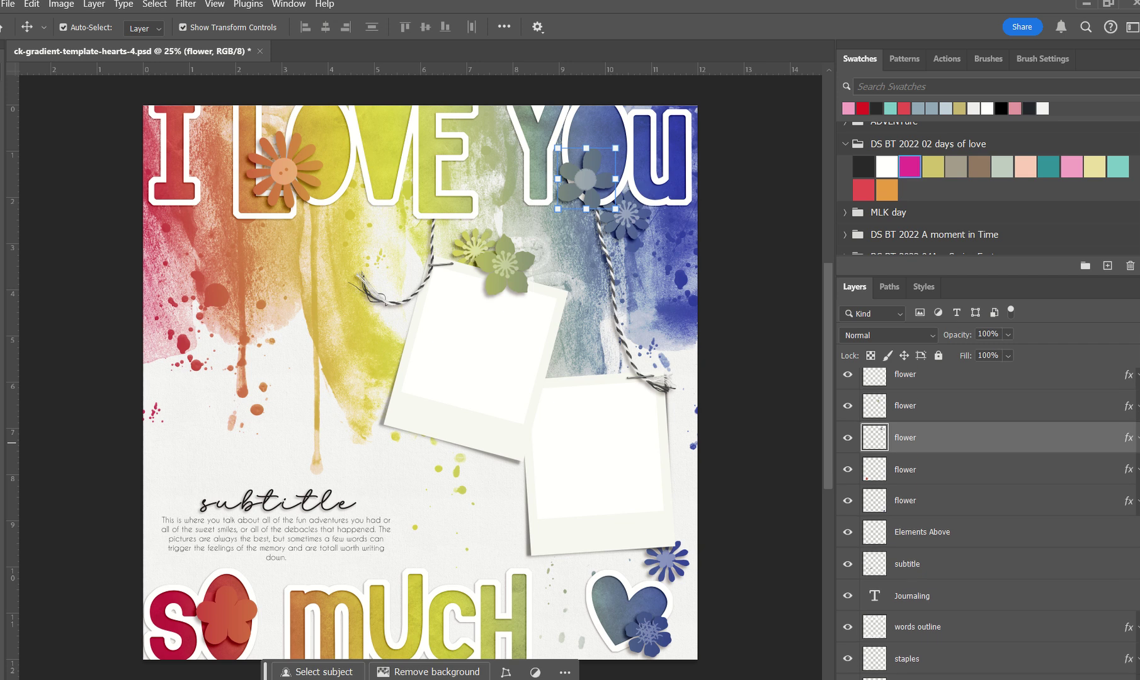
mouse_move(580, 181)
mouse_down()
mouse_move(388, 272)
mouse_move(378, 318)
mouse_move(584, 183)
mouse_move(573, 189)
mouse_up()
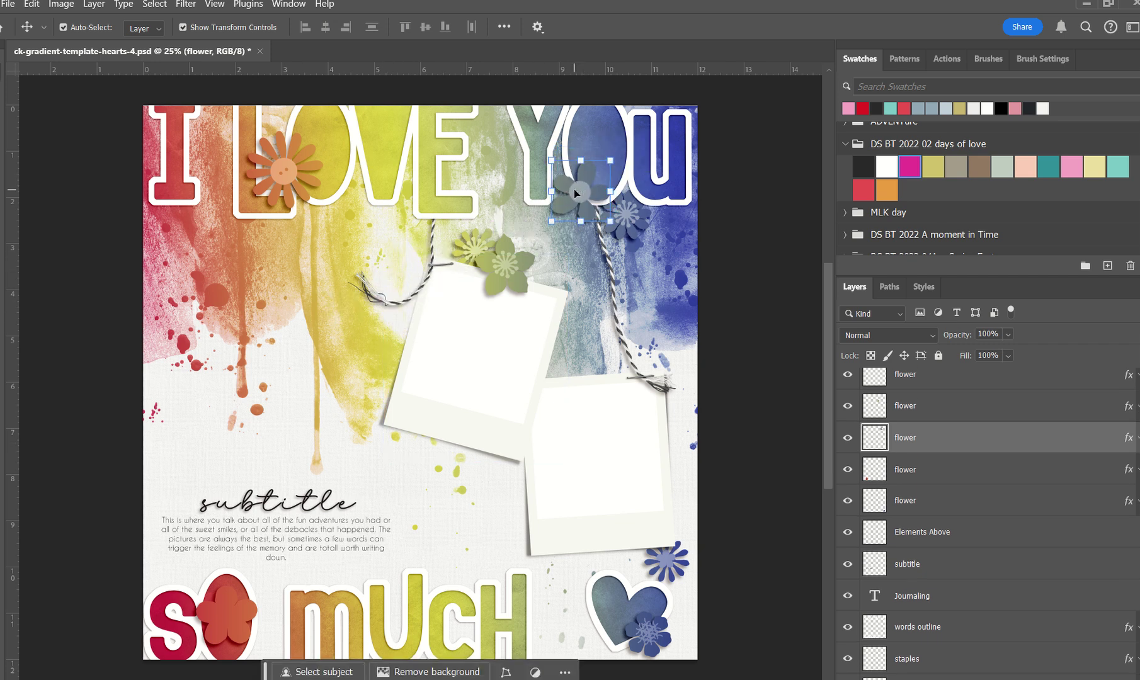
mouse_move(281, 162)
mouse_down()
mouse_move(350, 146)
mouse_move(284, 171)
mouse_up()
drag(582, 197, 578, 208)
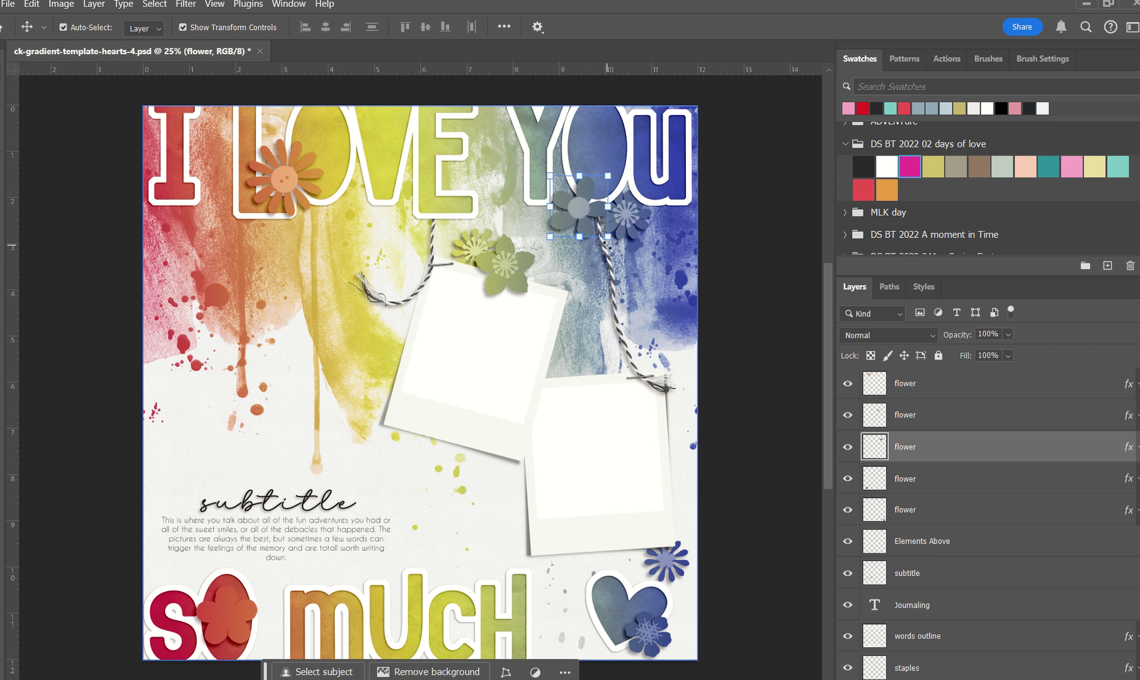
click(620, 310)
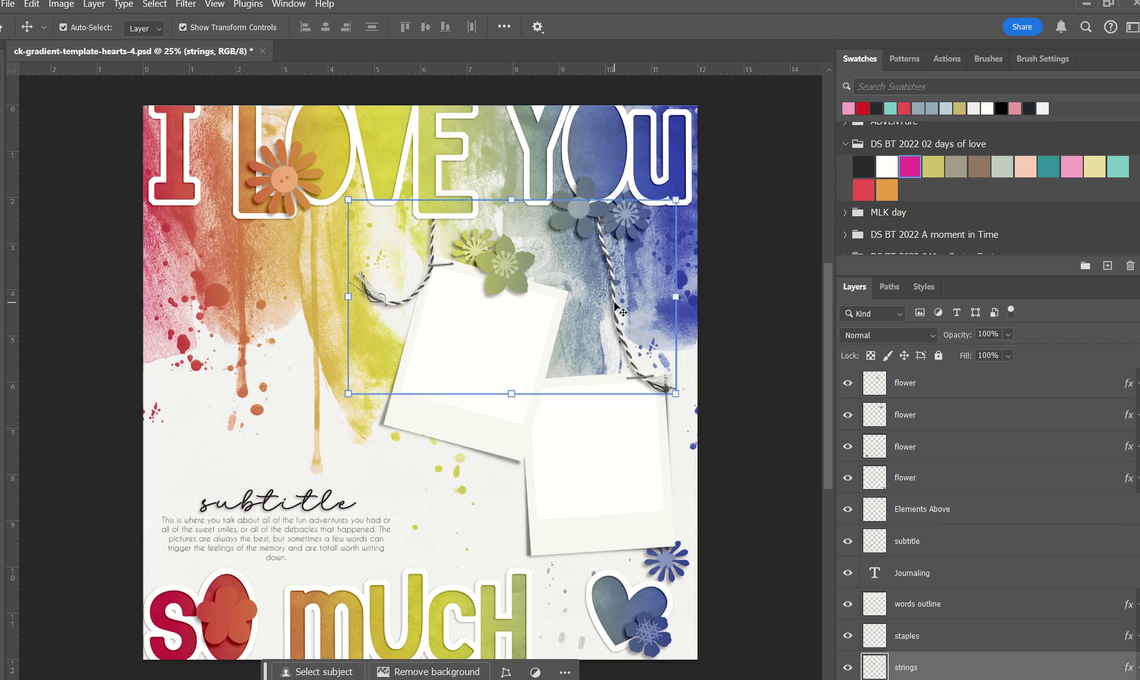